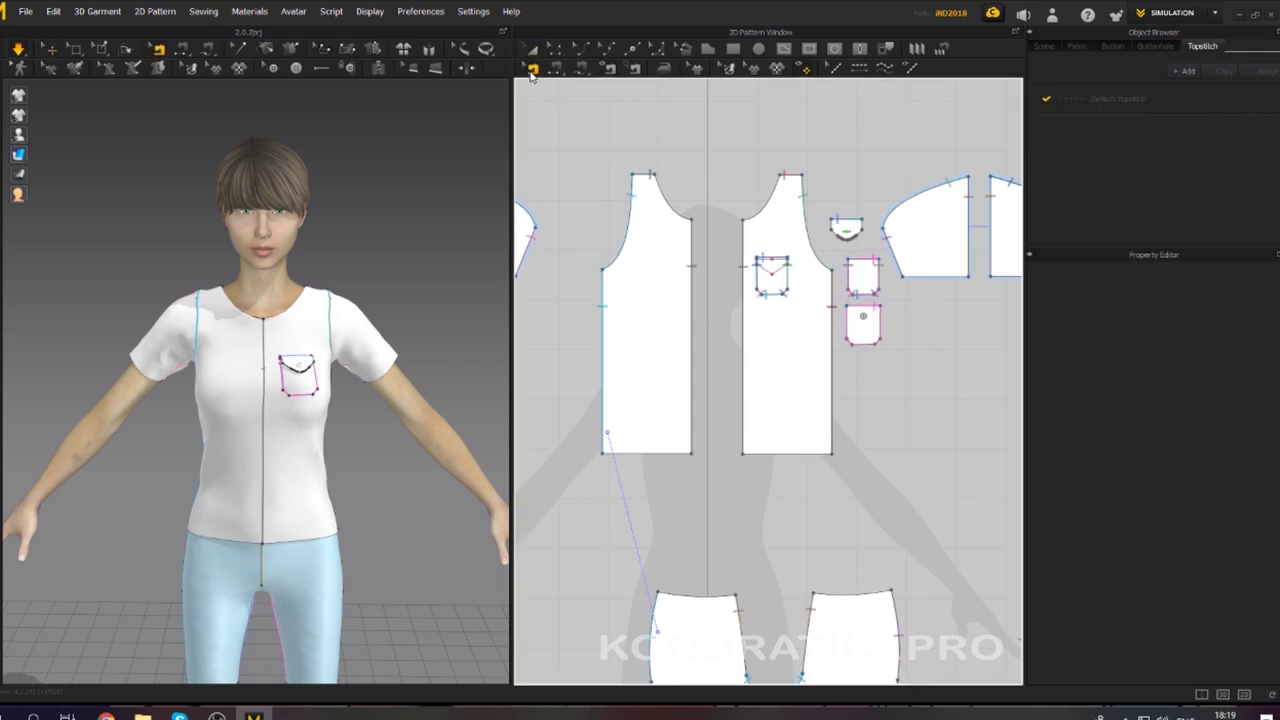
Delete the centre-front seam and split the centre edges of both front pieces 120 mm below the neckline.
click(693, 346)
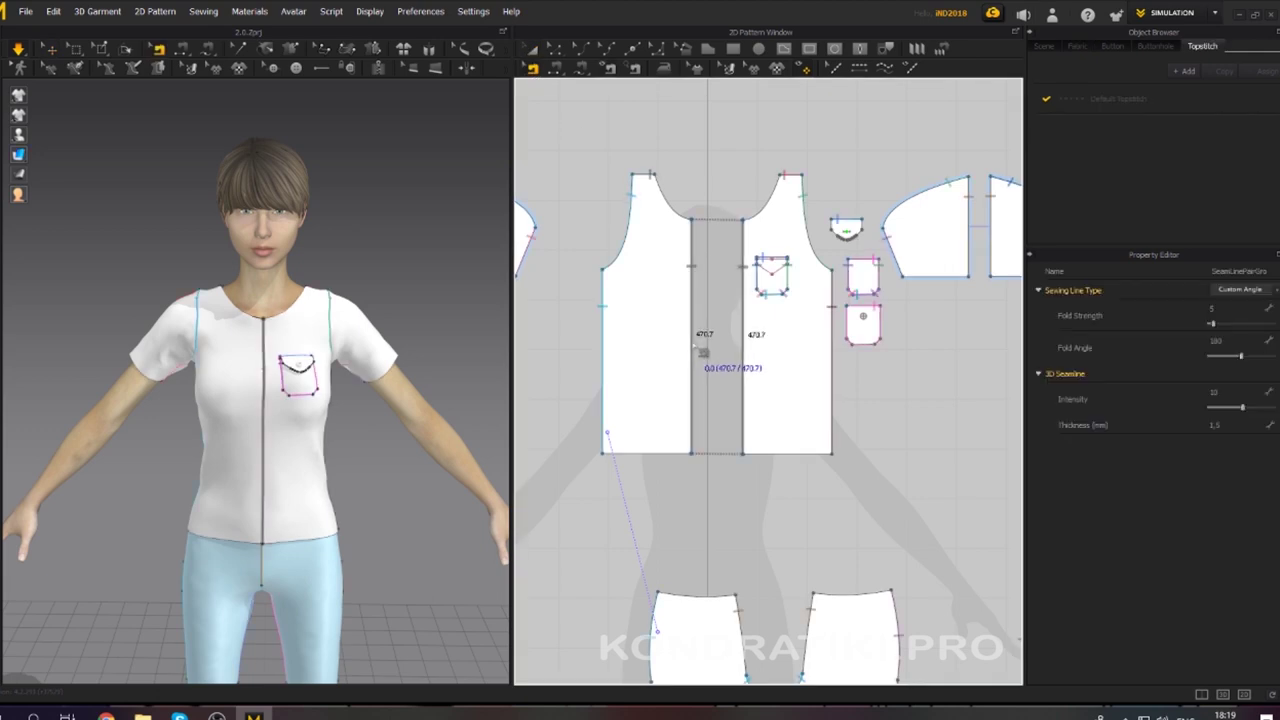
scroll(703, 350, up, 4)
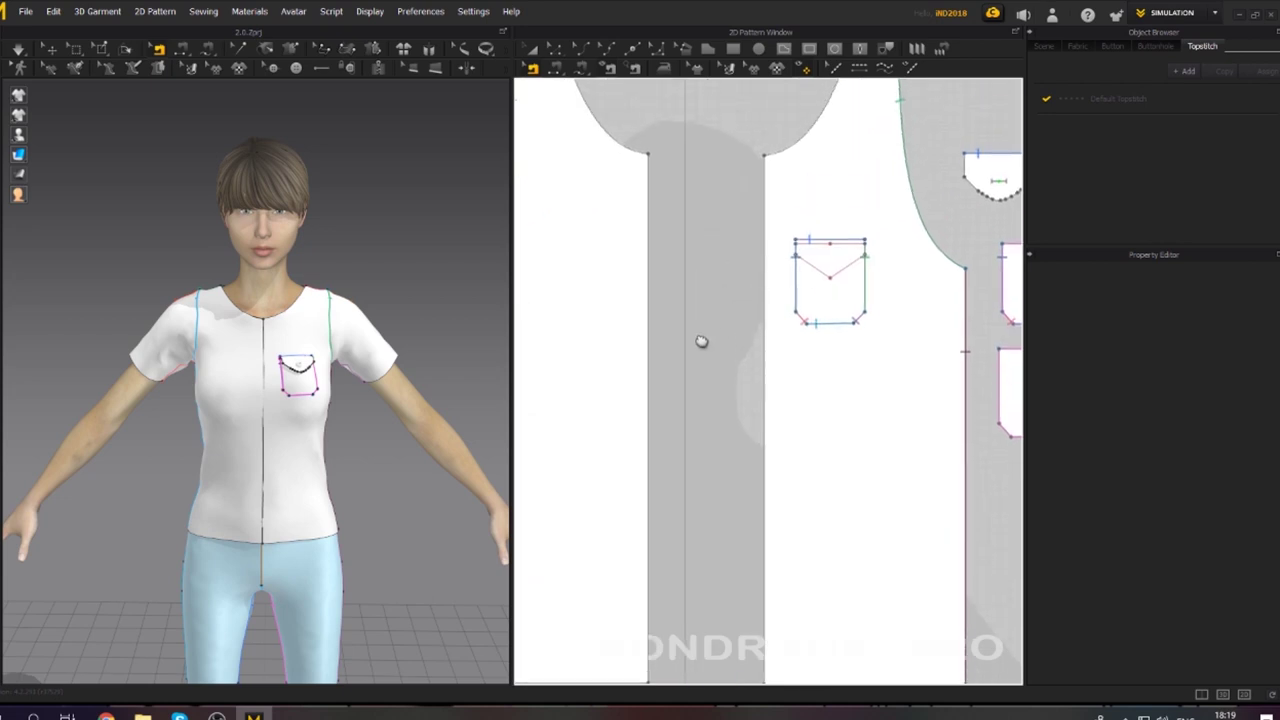
key(x)
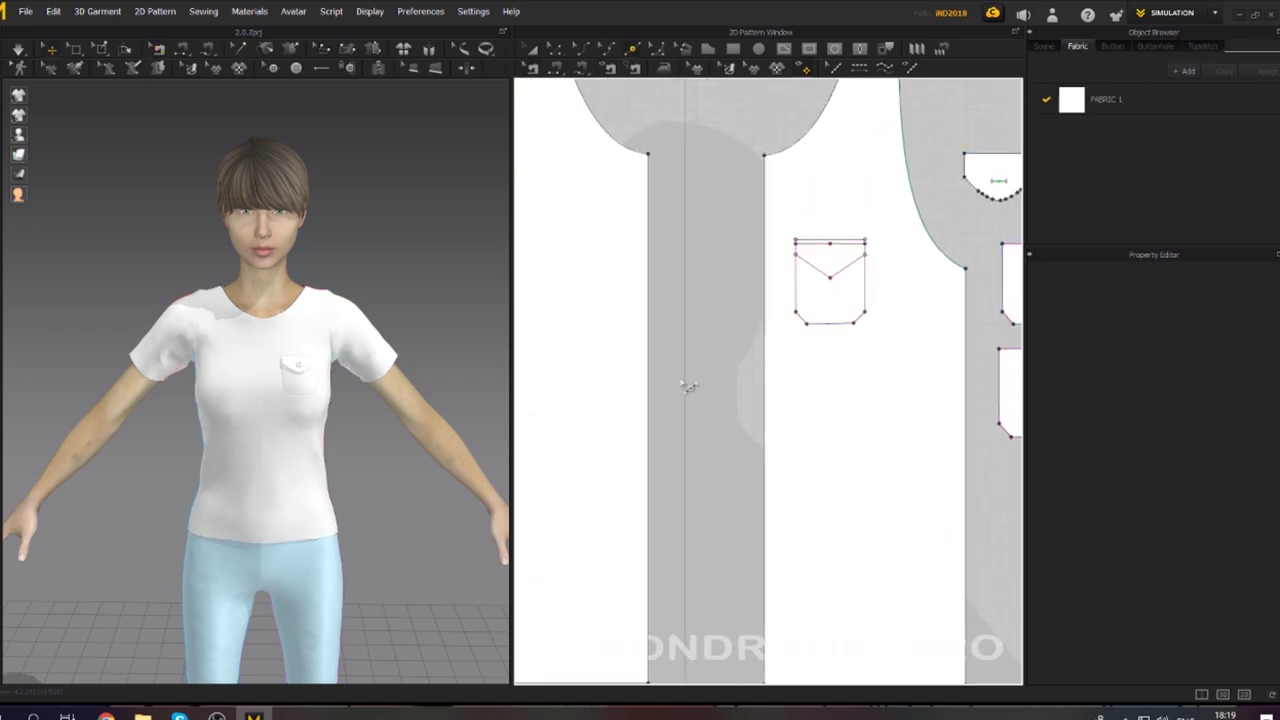
click(649, 362)
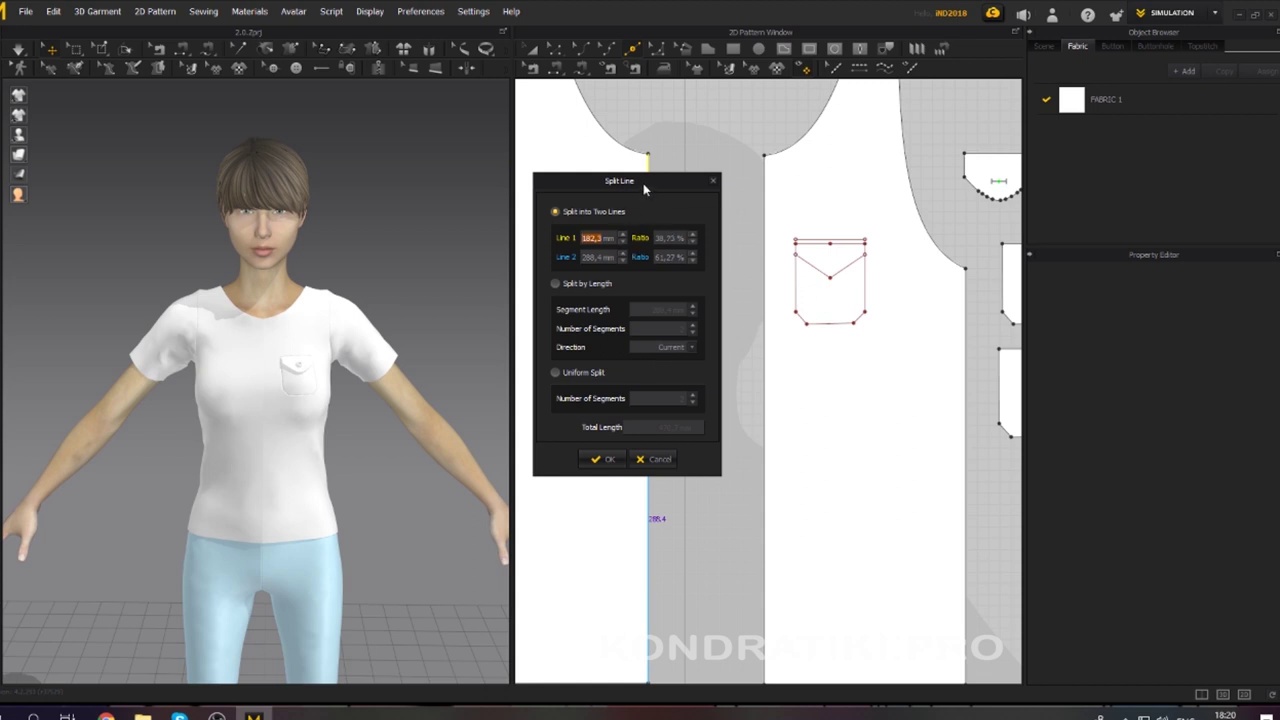
drag(645, 190, 500, 215)
text(12)
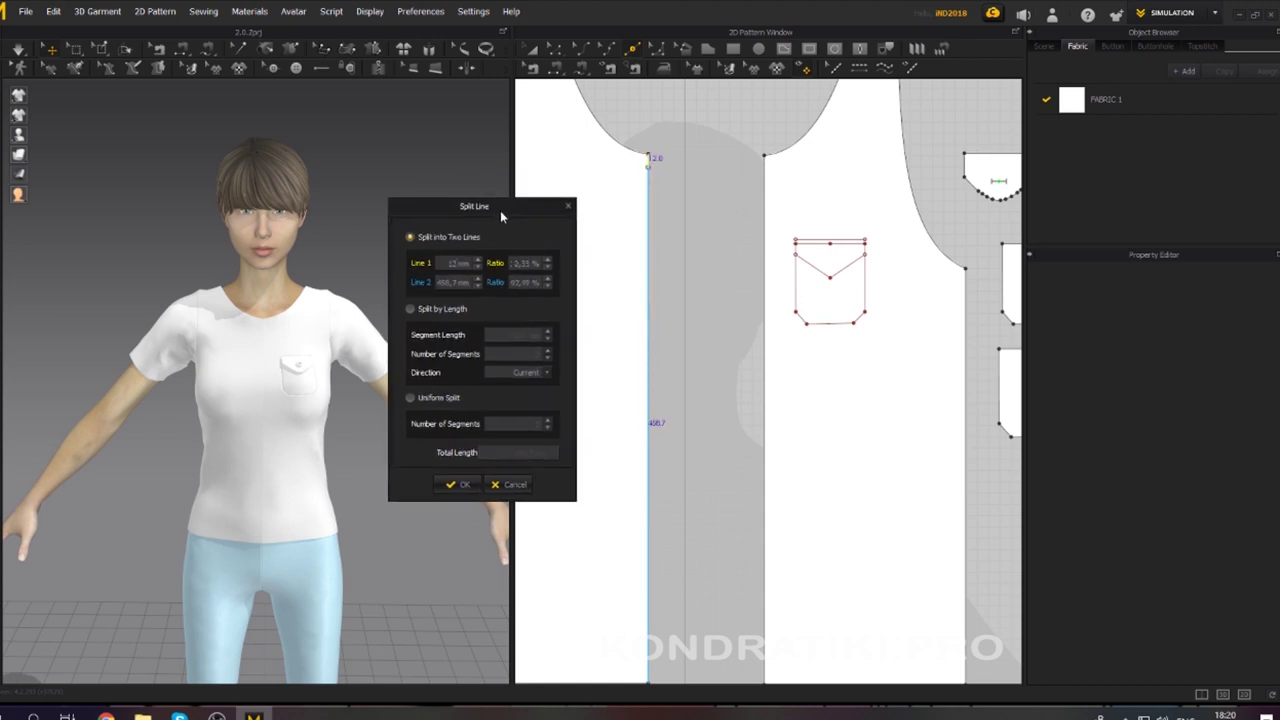
text(0)
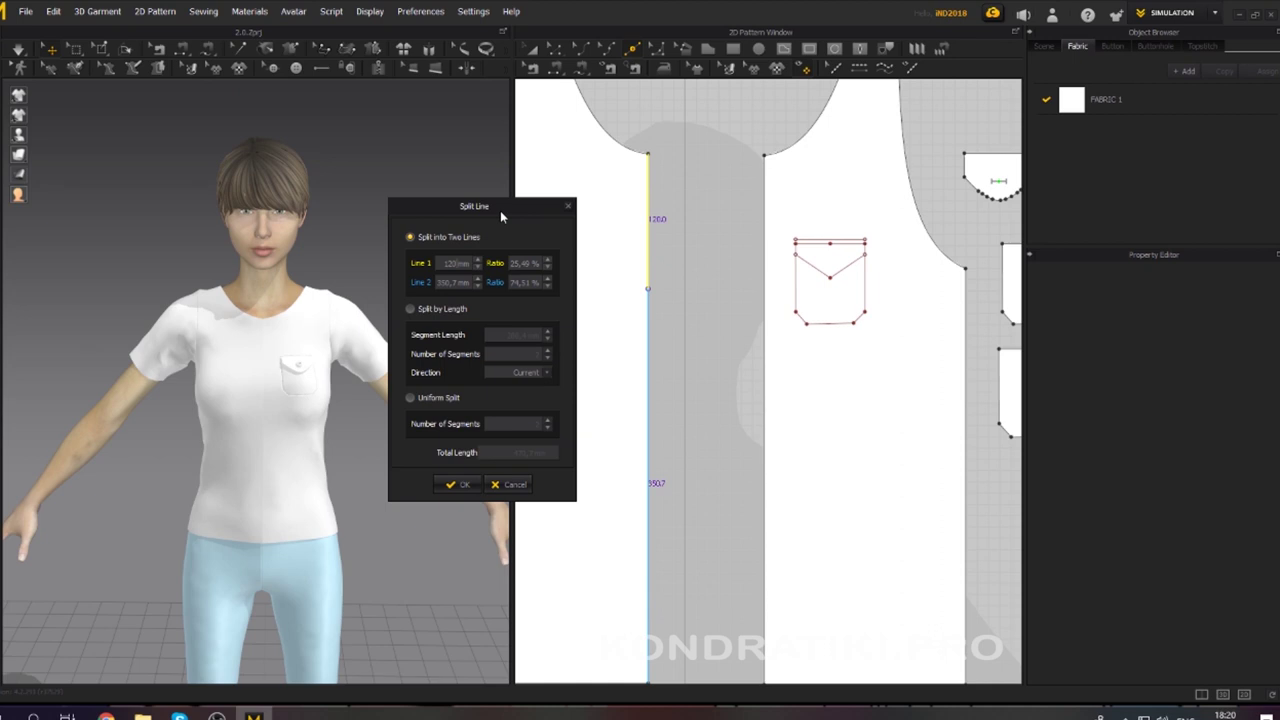
click(458, 484)
right_click(765, 298)
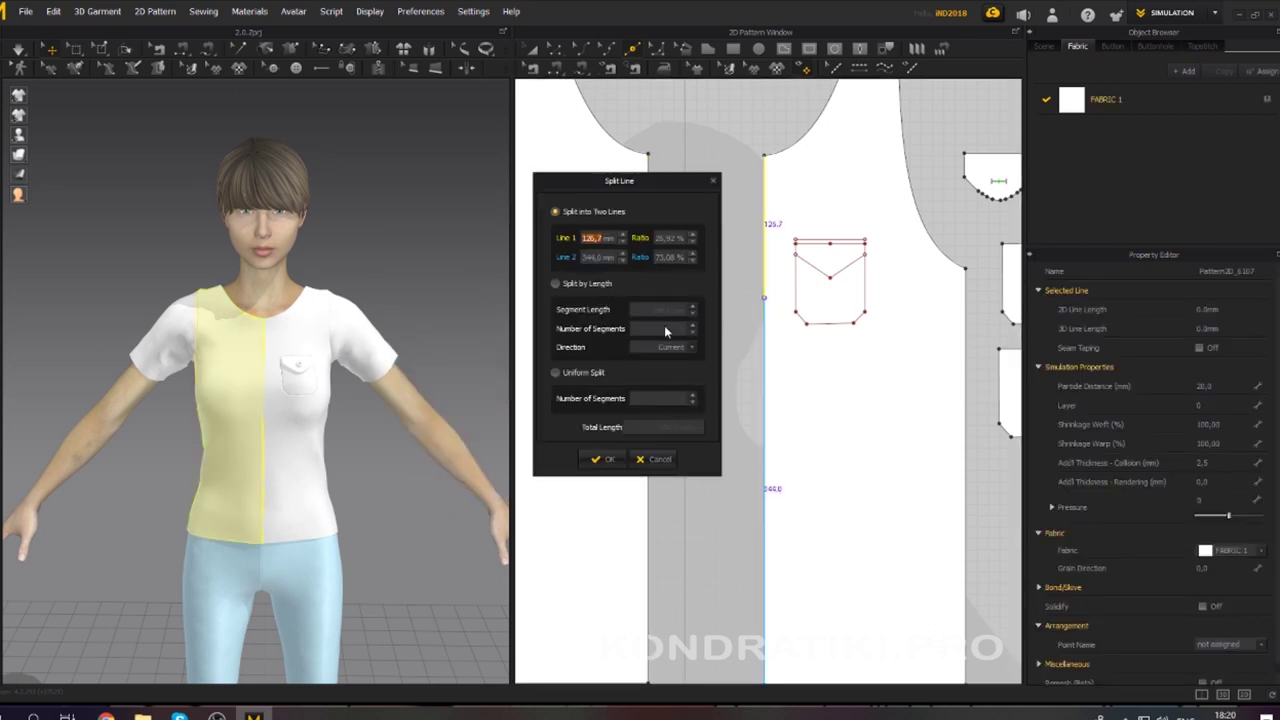
key(Return)
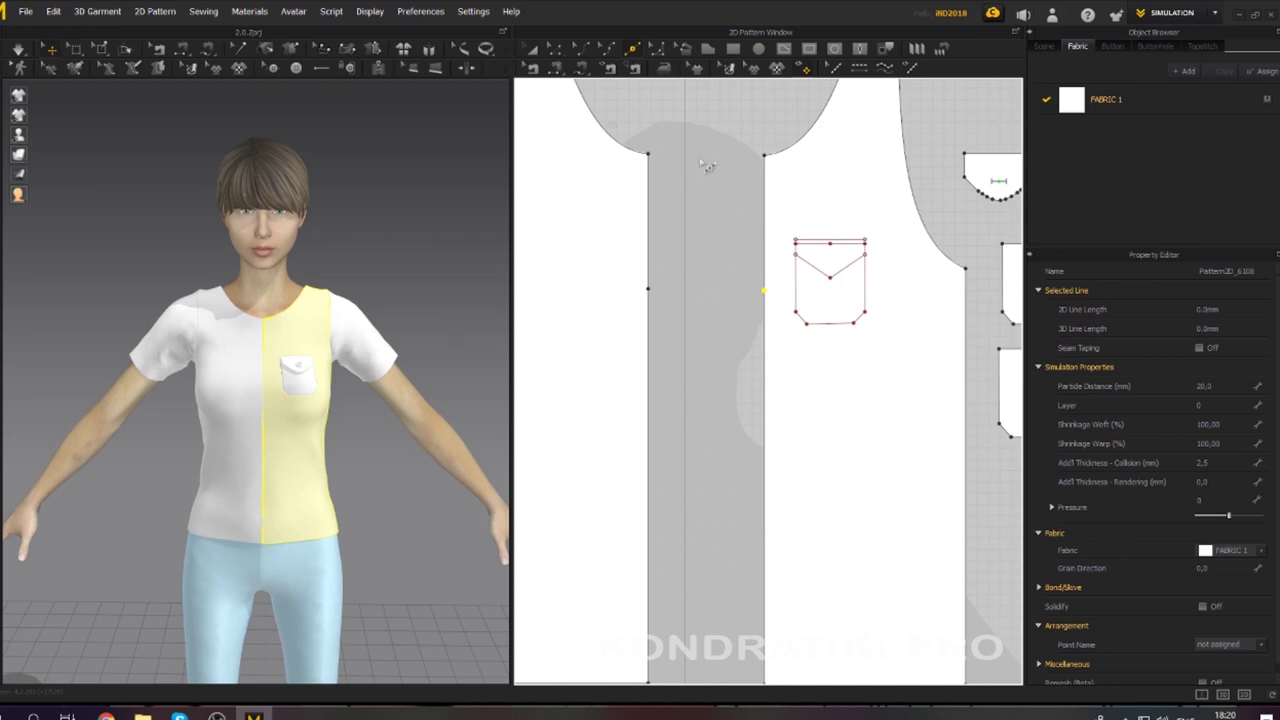
Sew the lower centre-front segments of the two front pieces together and display the pattern line lengths.
click(650, 356)
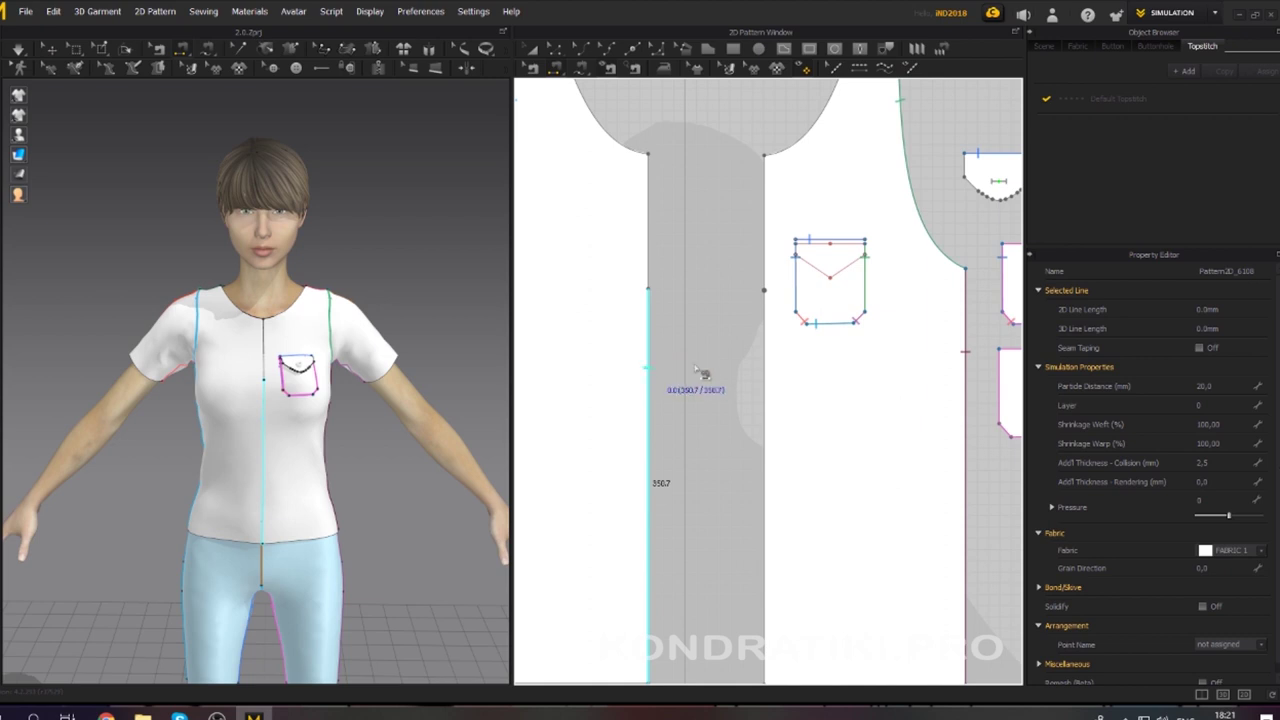
click(764, 370)
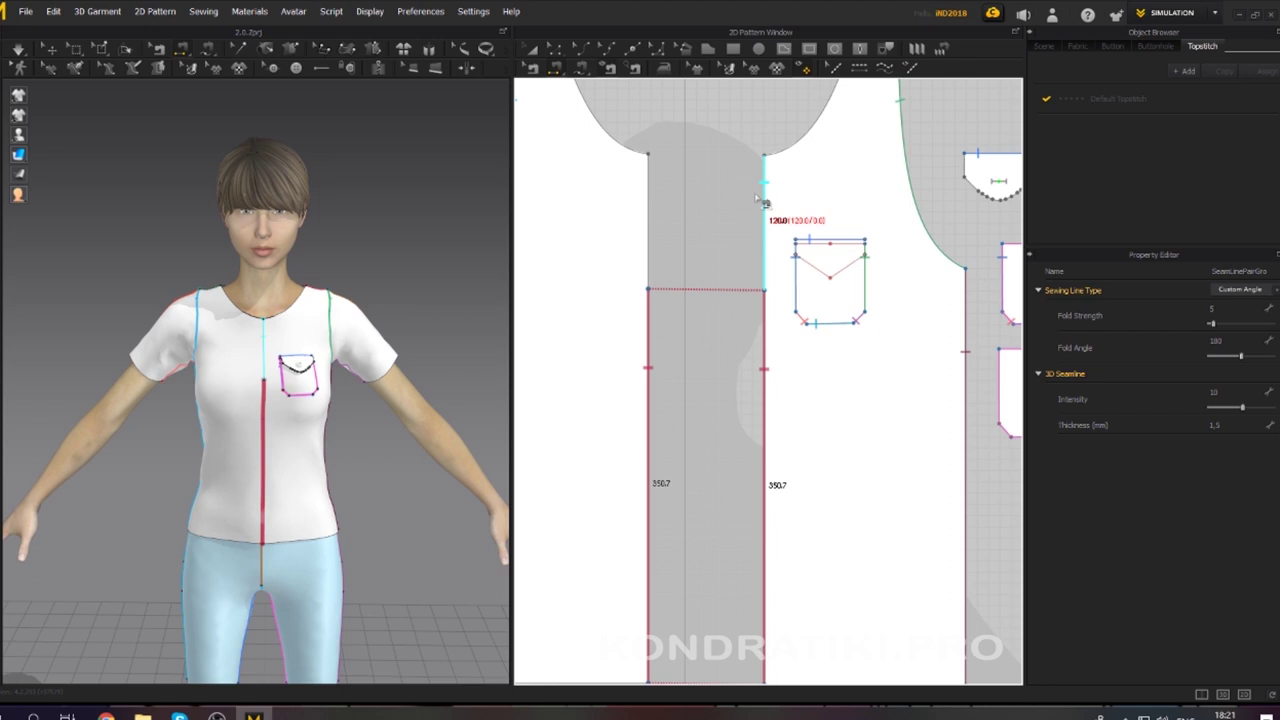
click(757, 197)
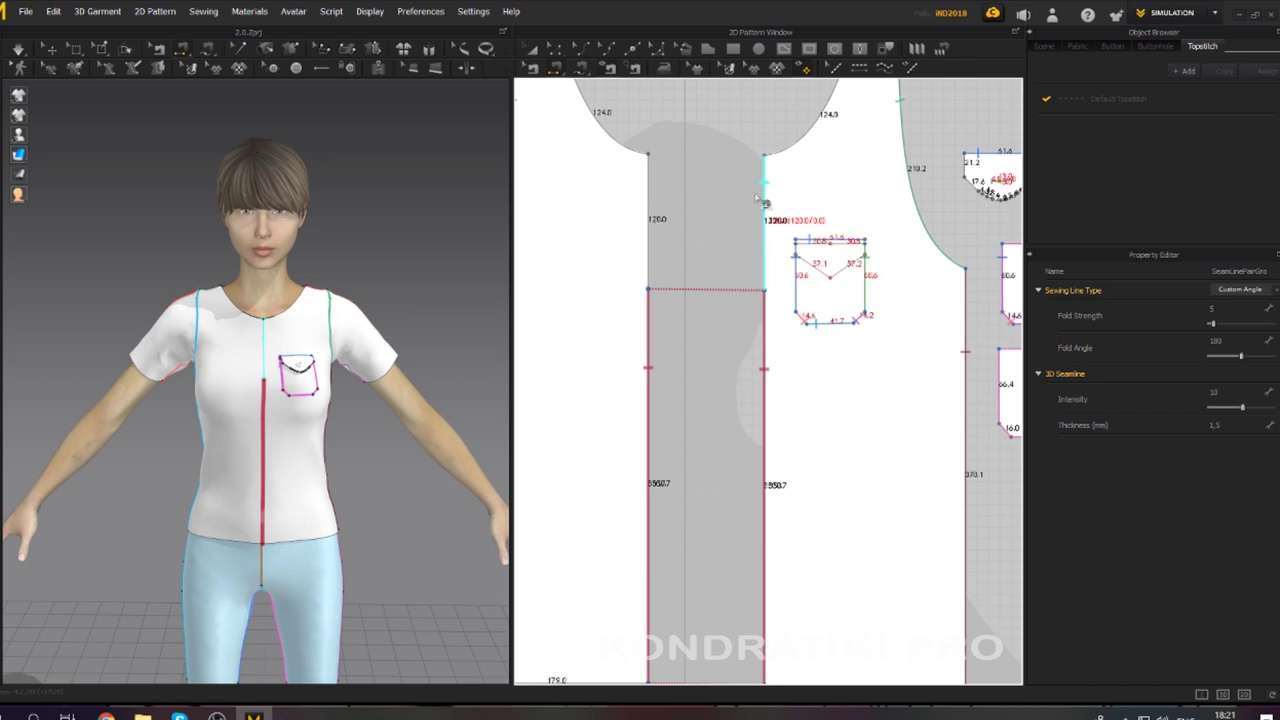
Create a rectangular collar strip 215.8 mm wide and 40 mm high above the back pieces.
scroll(757, 199, down, 2)
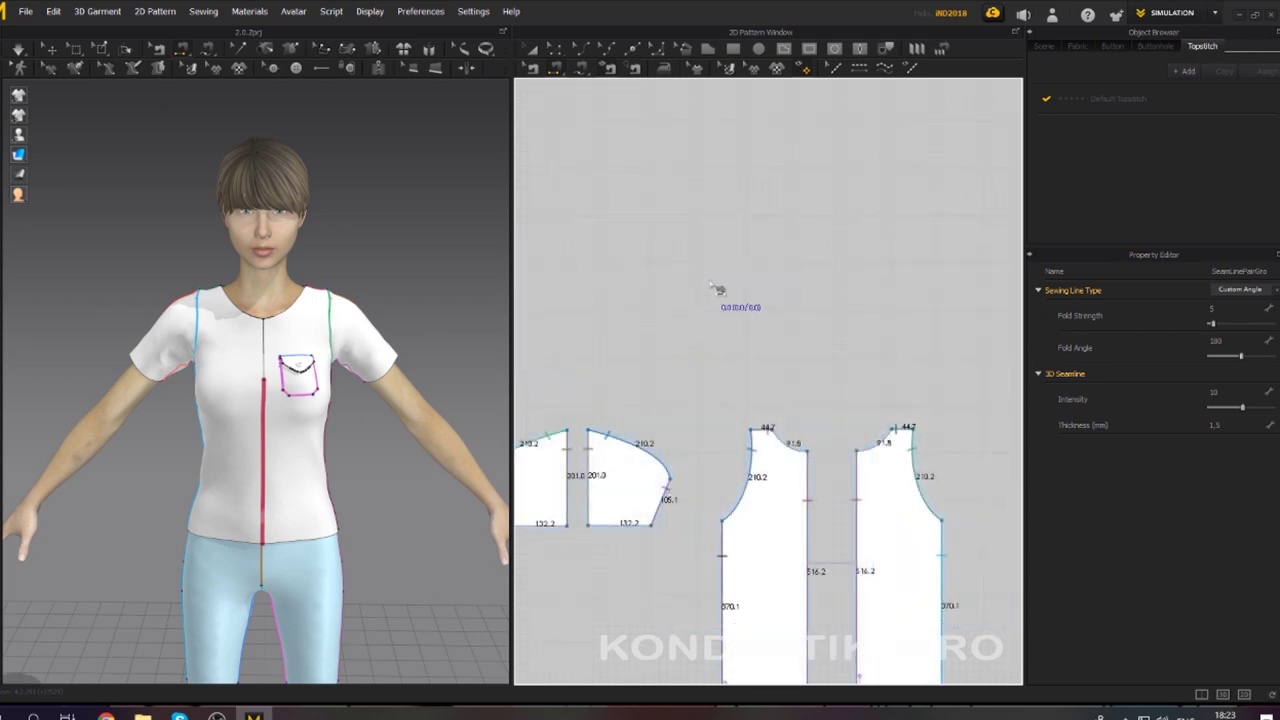
click(733, 48)
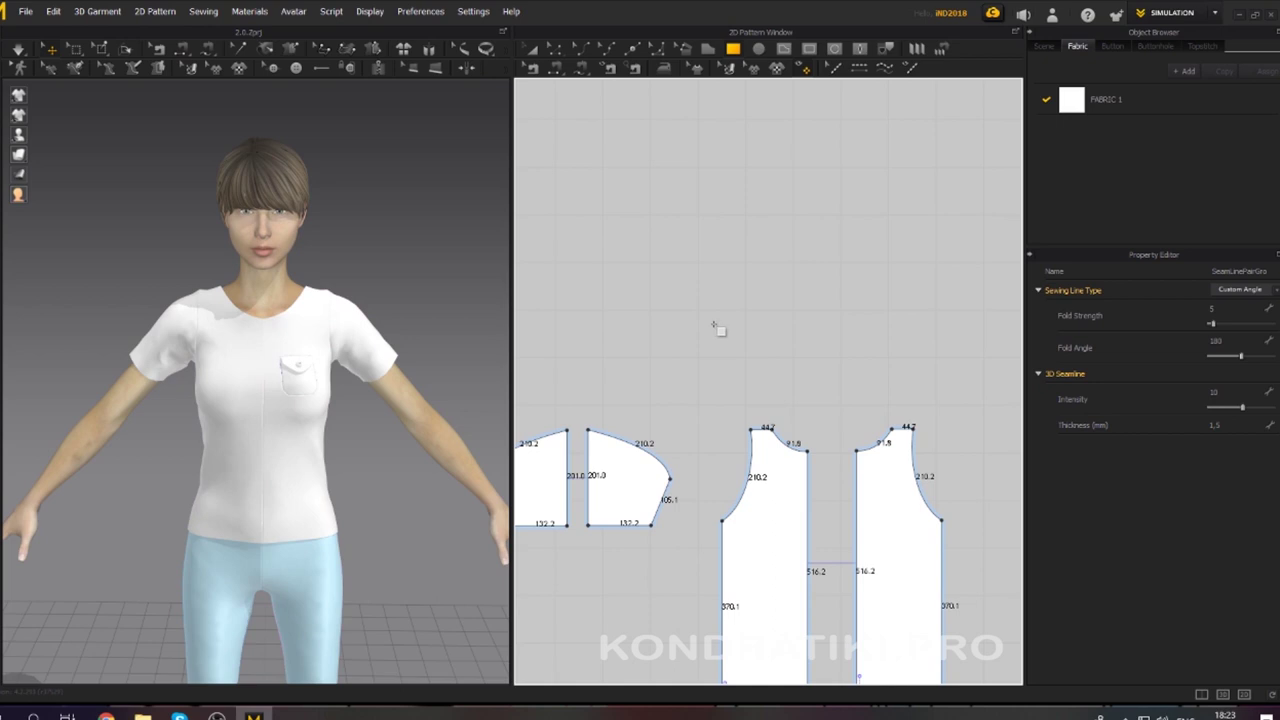
click(757, 257)
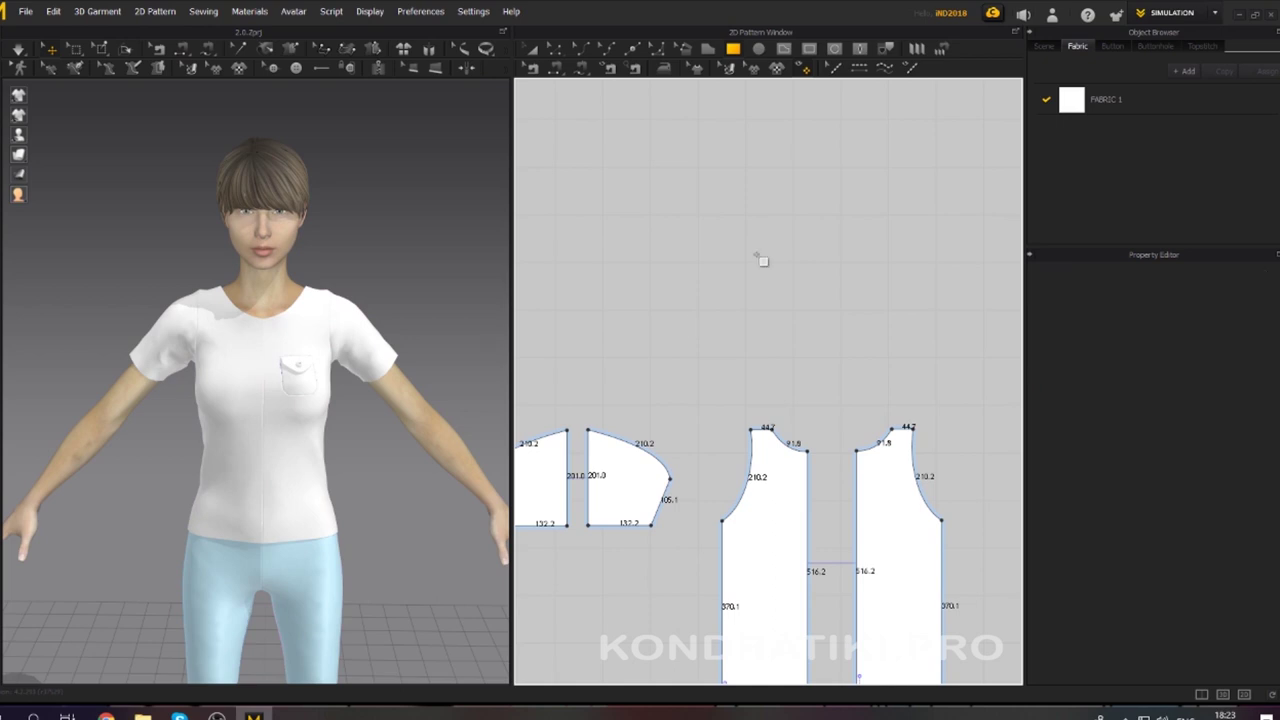
click(750, 272)
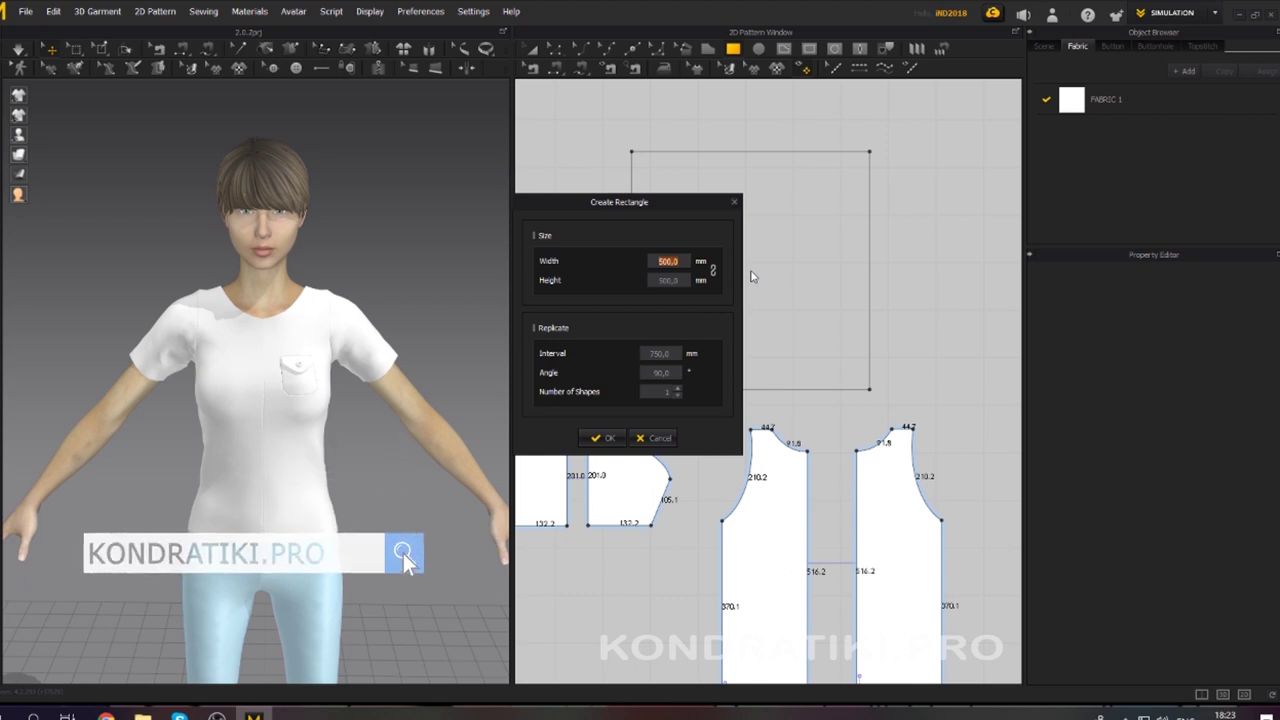
text(215)
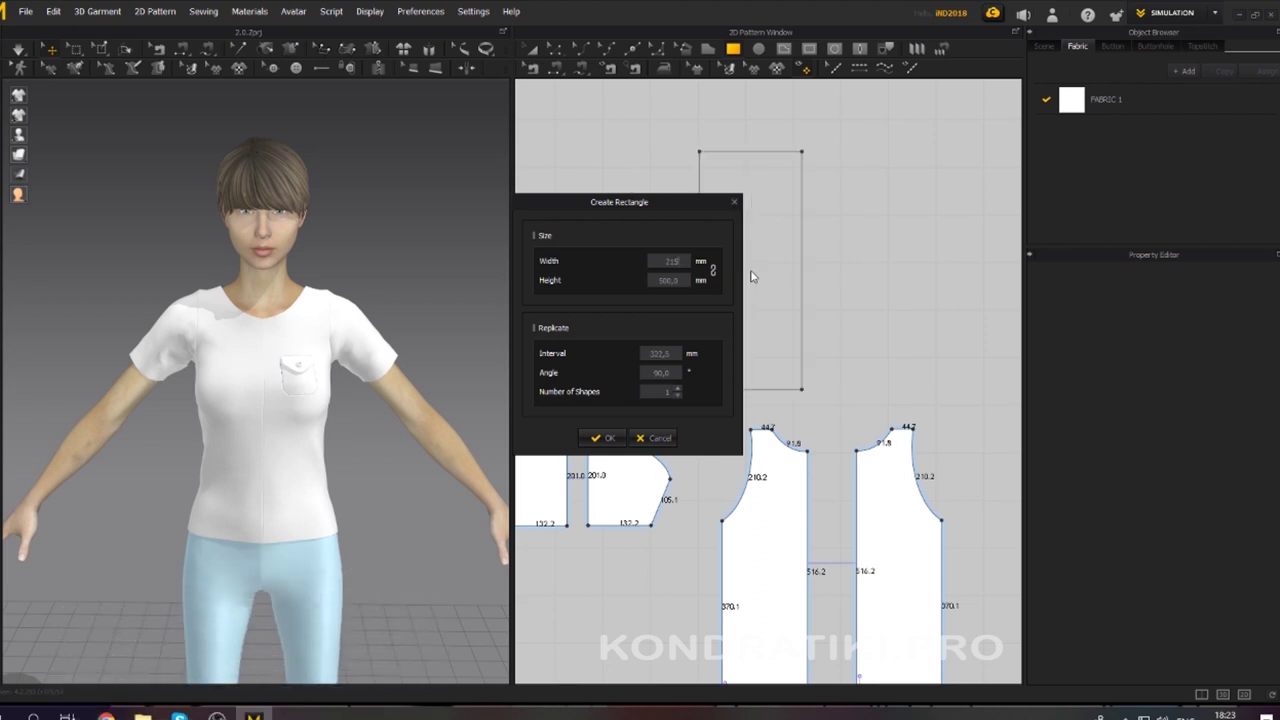
text(,8)
key(Tab)
text(45)
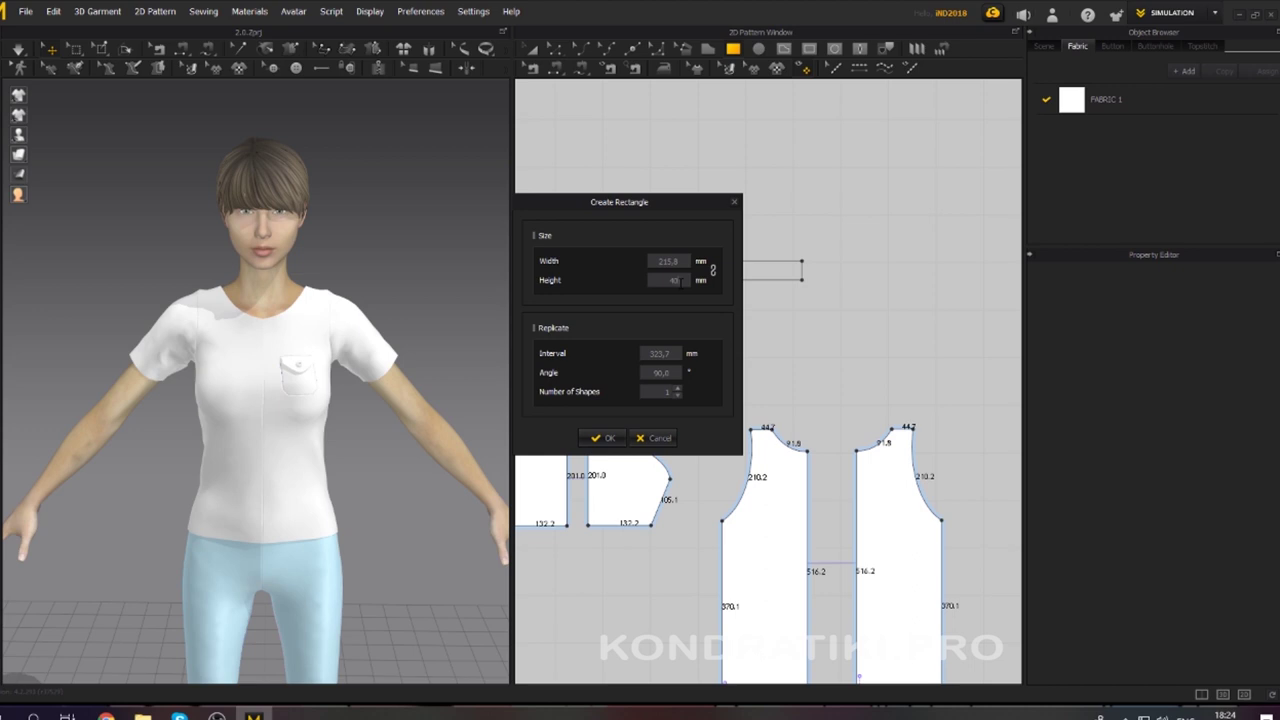
click(603, 438)
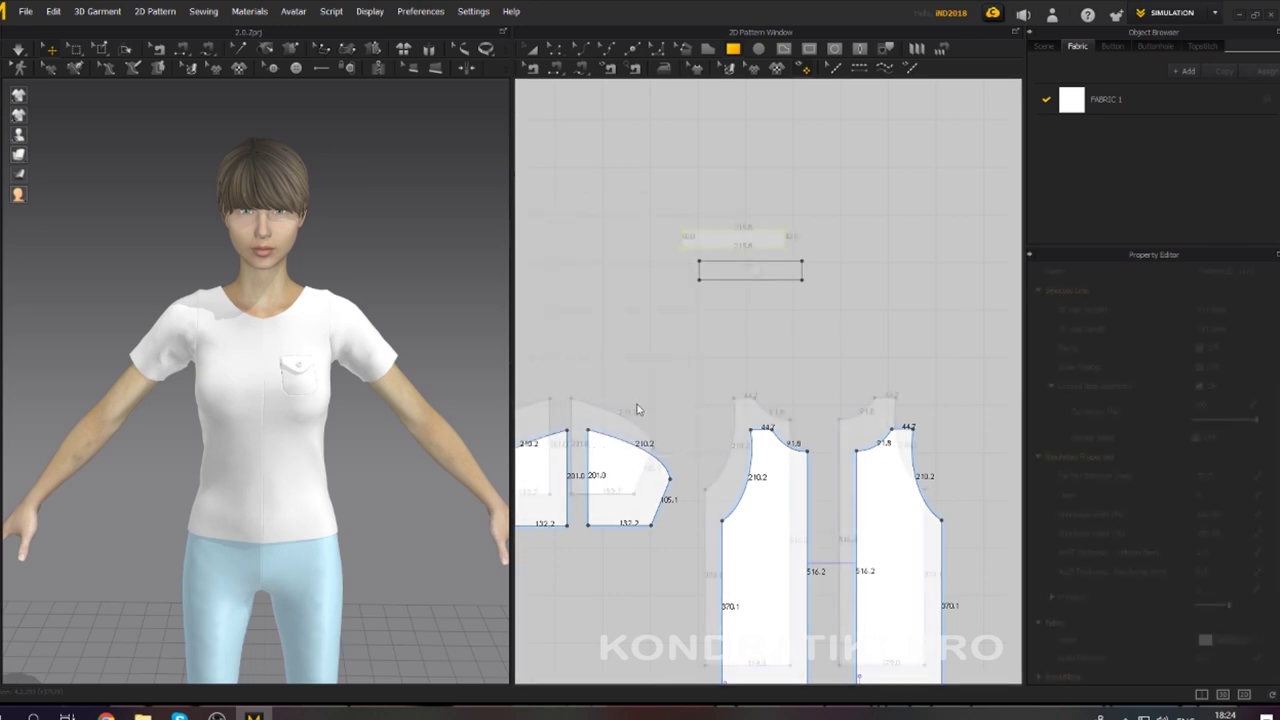
Move the collar strip down so it sits just above the left back piece.
drag(737, 240, 743, 364)
click(900, 378)
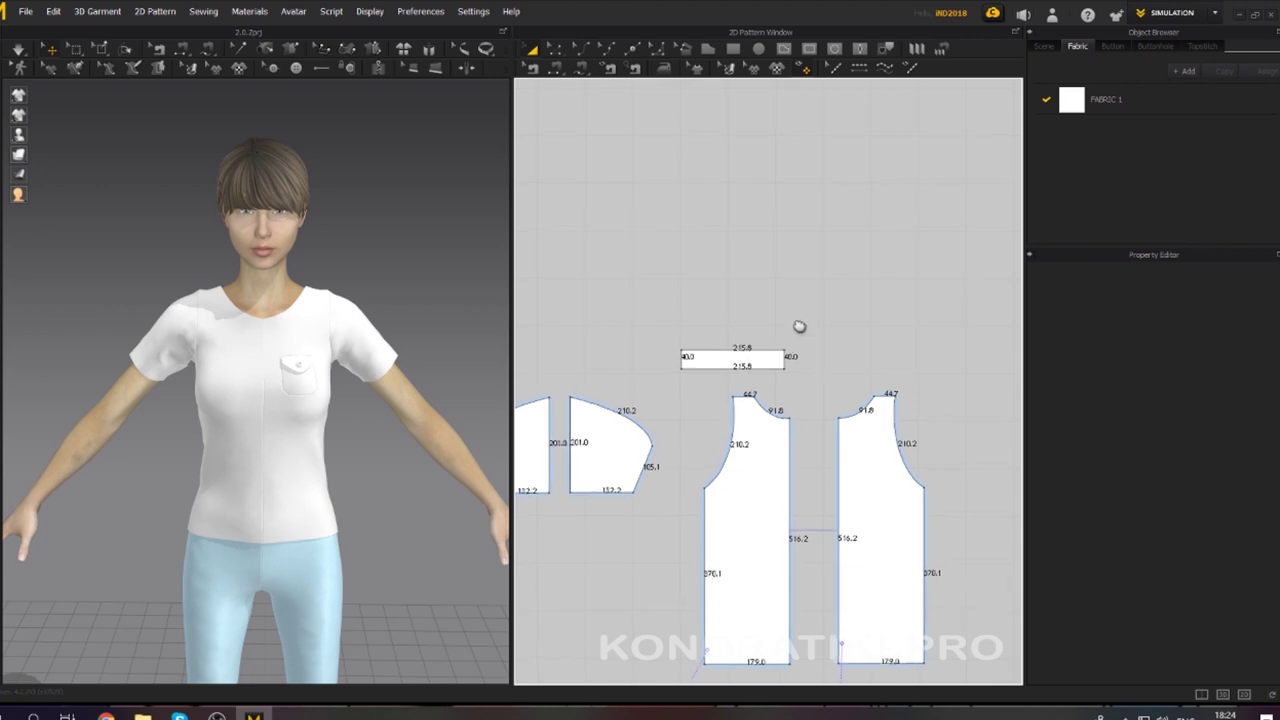
right_drag(797, 323, 766, 283)
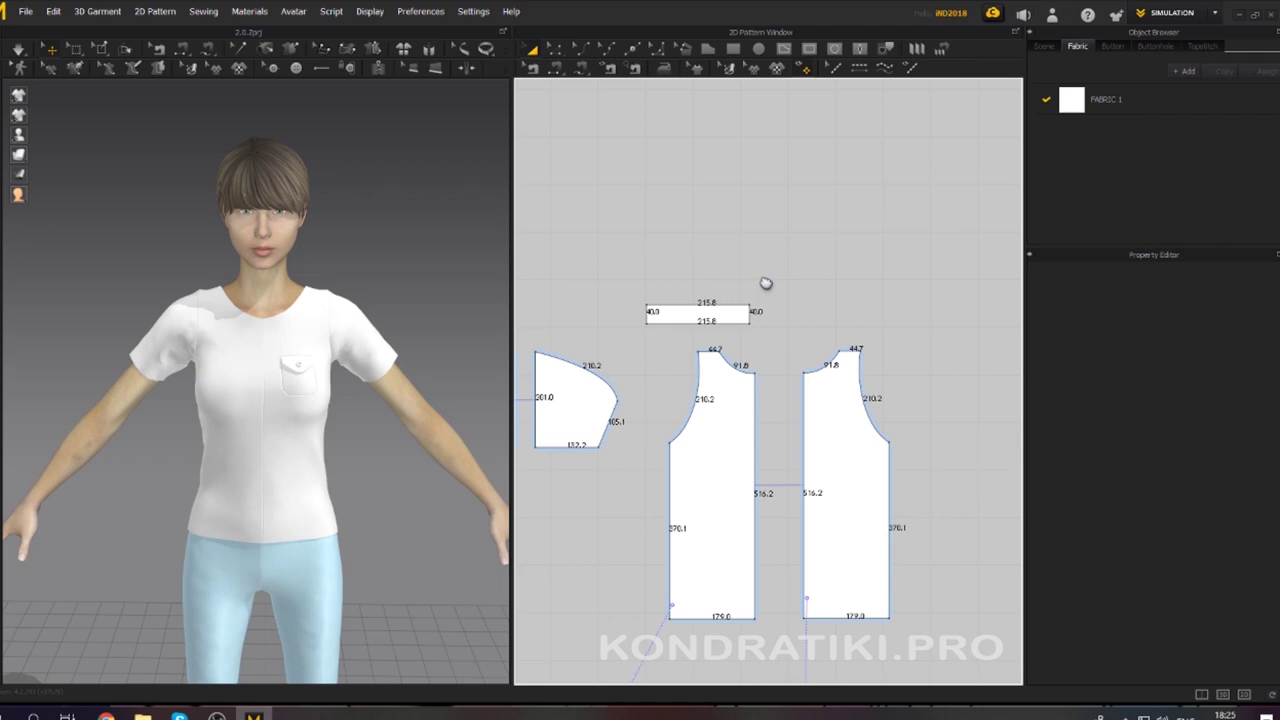
Duplicate the collar strip and place the copy beside it above the right back piece.
click(706, 306)
drag(706, 306, 834, 325)
click(708, 289)
Link the two collar strips for symmetric editing.
drag(607, 275, 916, 342)
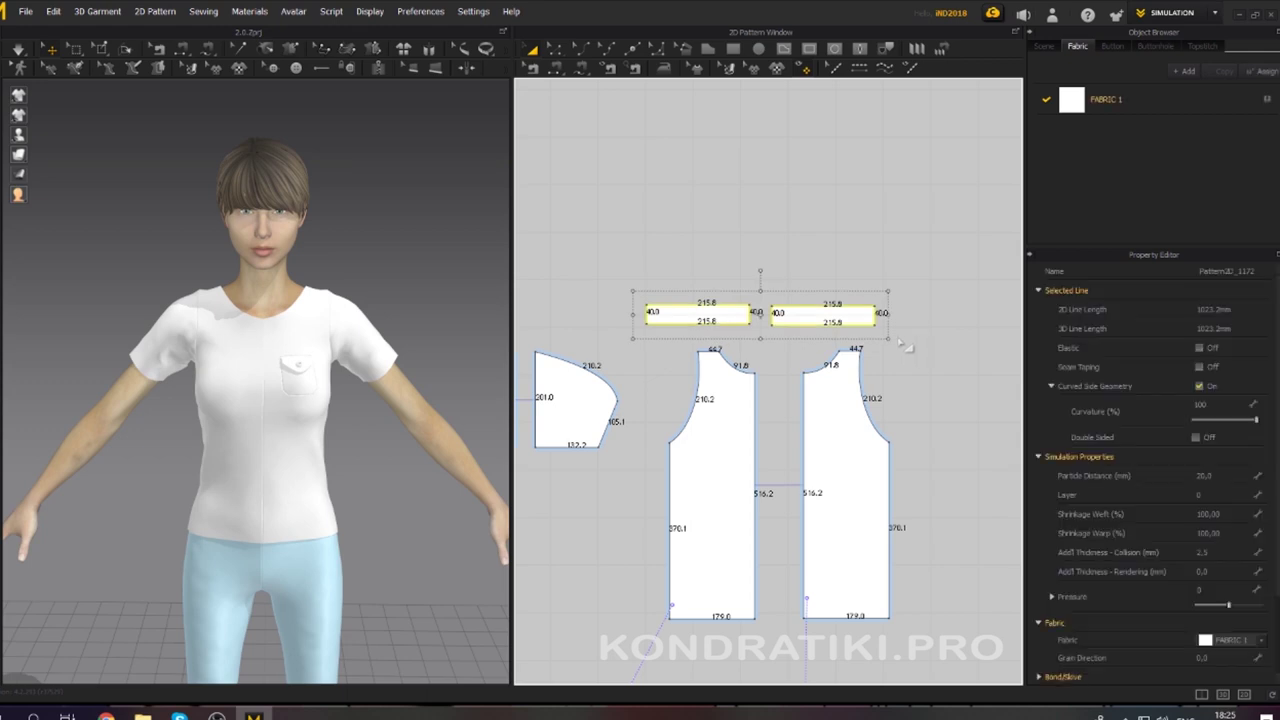
right_click(820, 313)
click(895, 284)
click(904, 297)
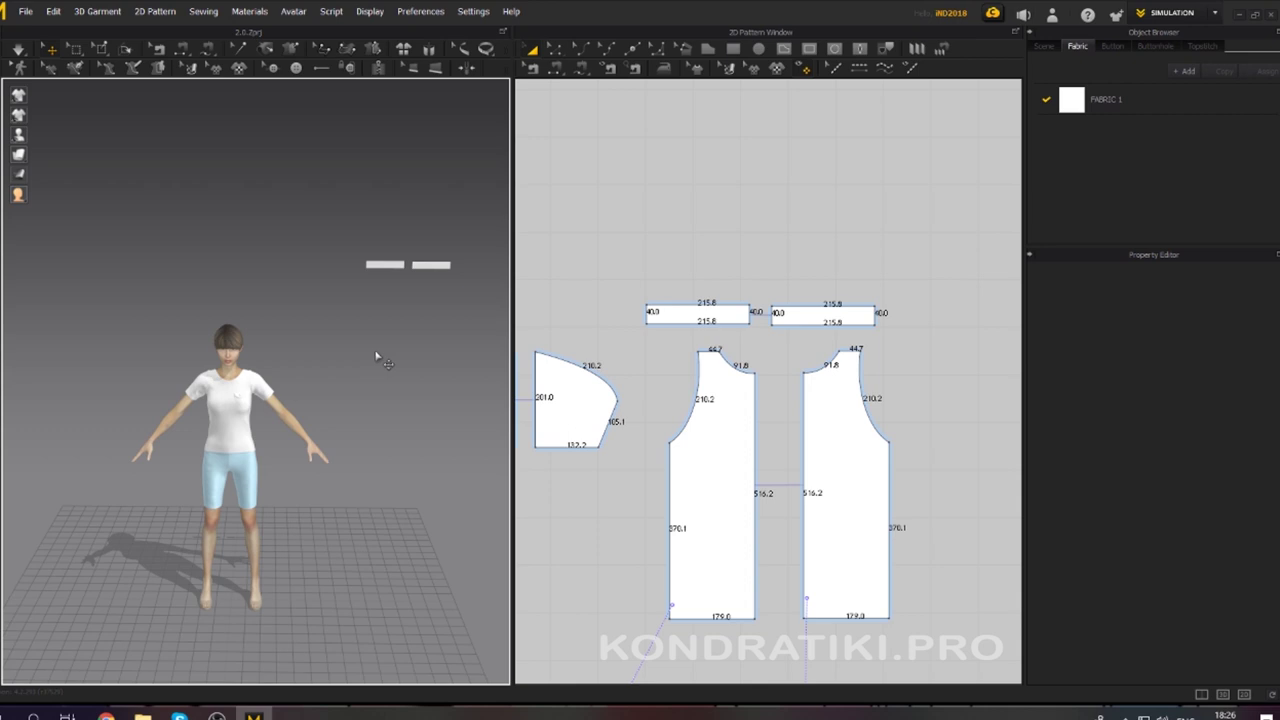
Place both collar strips around the avatar's neck from the back using the arrangement points, then hide the points.
key(shift+f)
middle_drag(414, 369, 386, 354)
right_drag(353, 361, 306, 360)
drag(626, 277, 914, 355)
right_drag(404, 408, 206, 404)
click(174, 357)
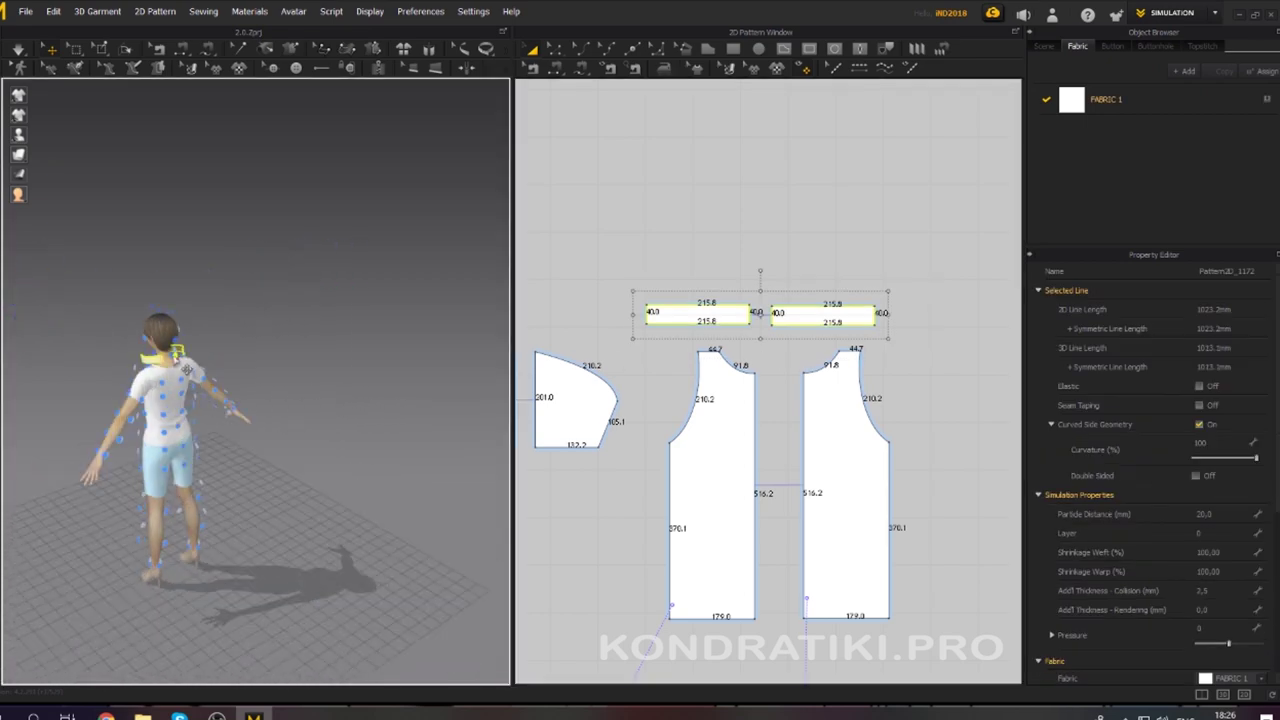
middle_drag(289, 473, 438, 457)
right_drag(355, 470, 231, 272)
key(shift+f)
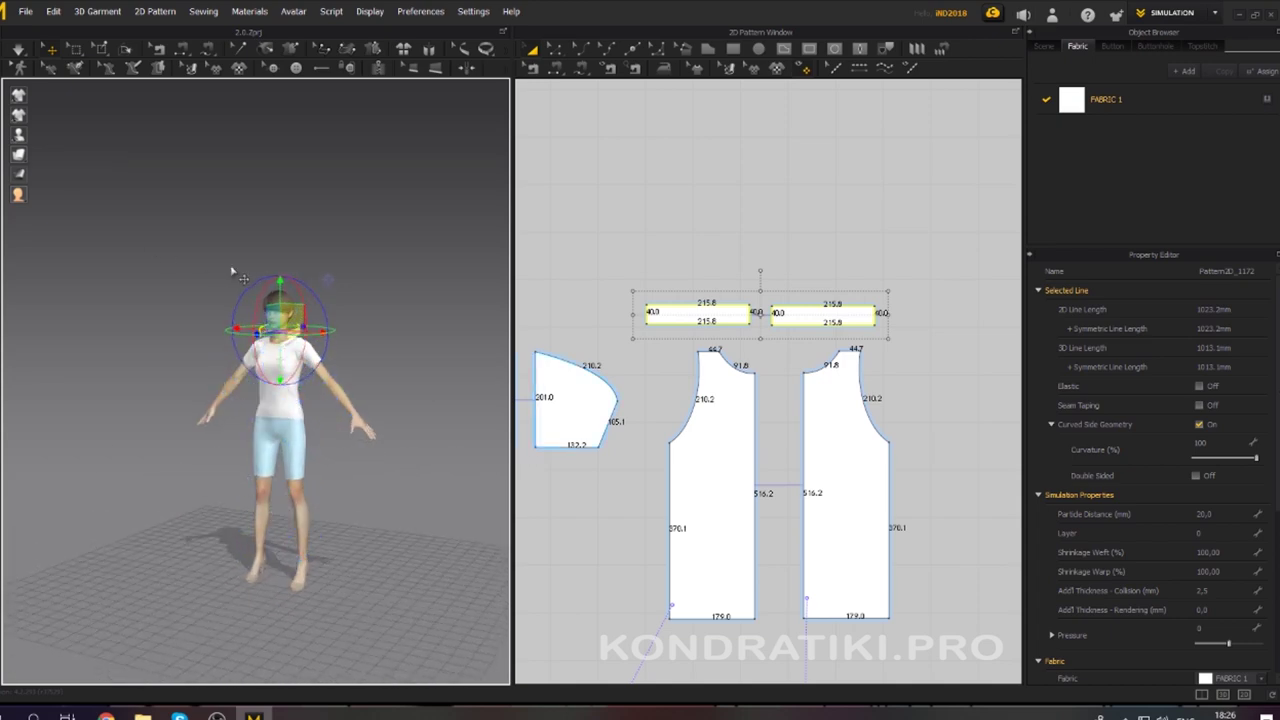
click(377, 409)
right_drag(377, 409, 426, 395)
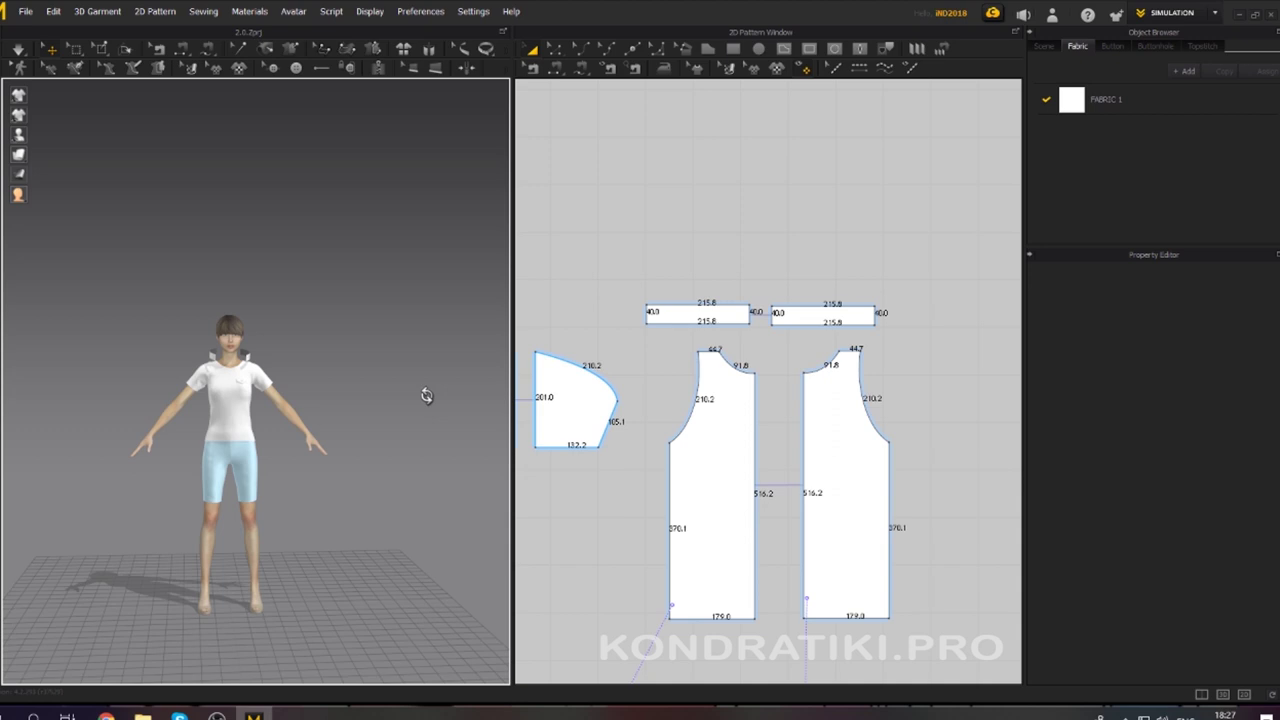
Split the lower edge of the left collar strip into 91.8 mm and 124 mm segments, with 91.8 mm towards the centre back.
key(x)
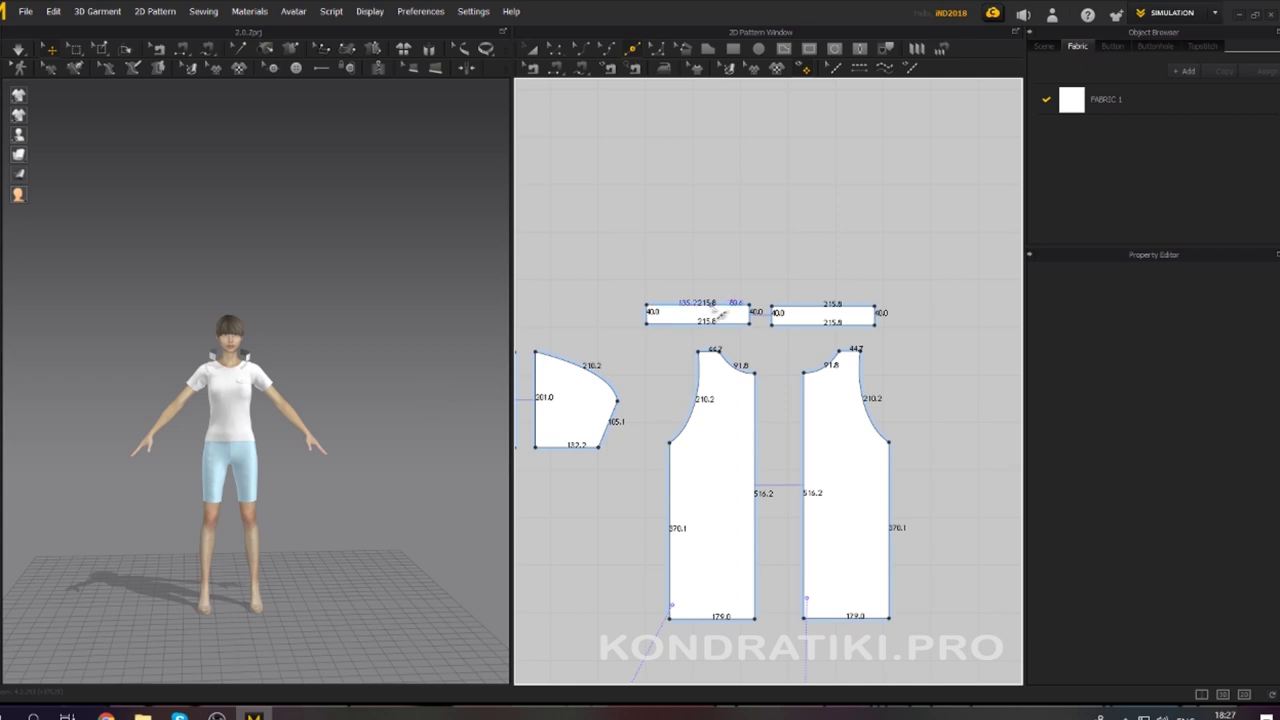
click(716, 324)
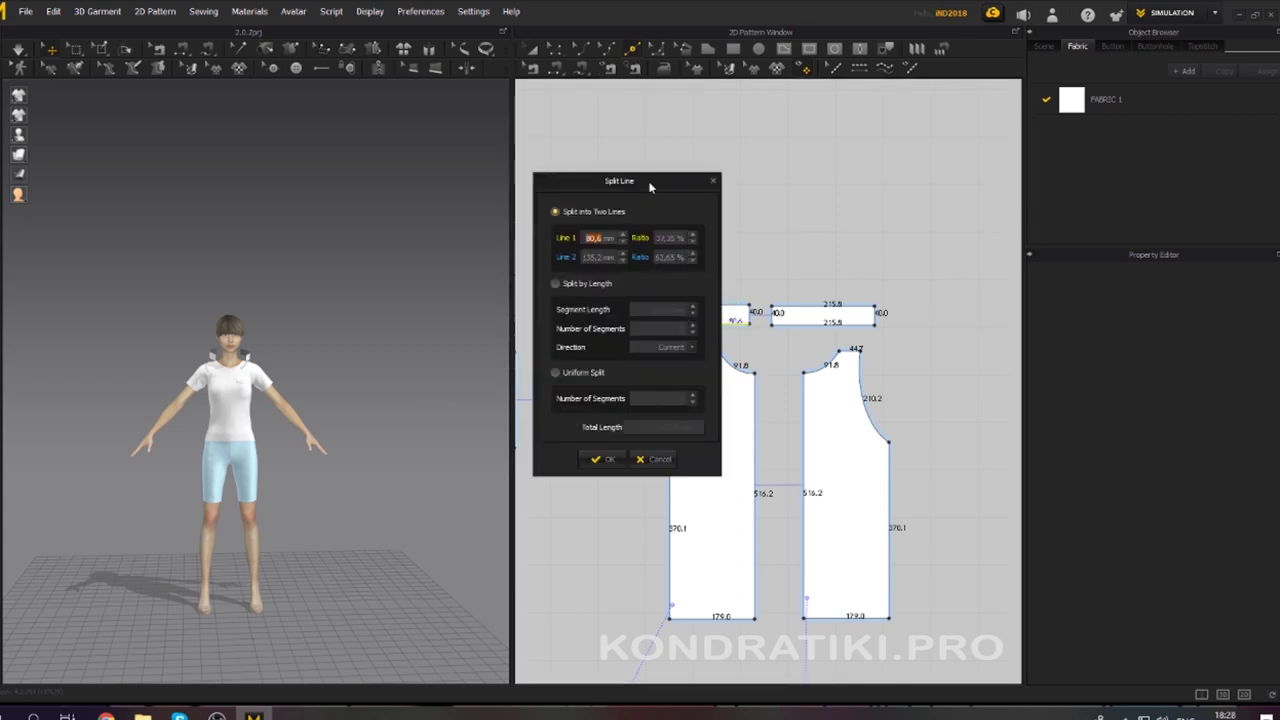
drag(648, 183, 476, 181)
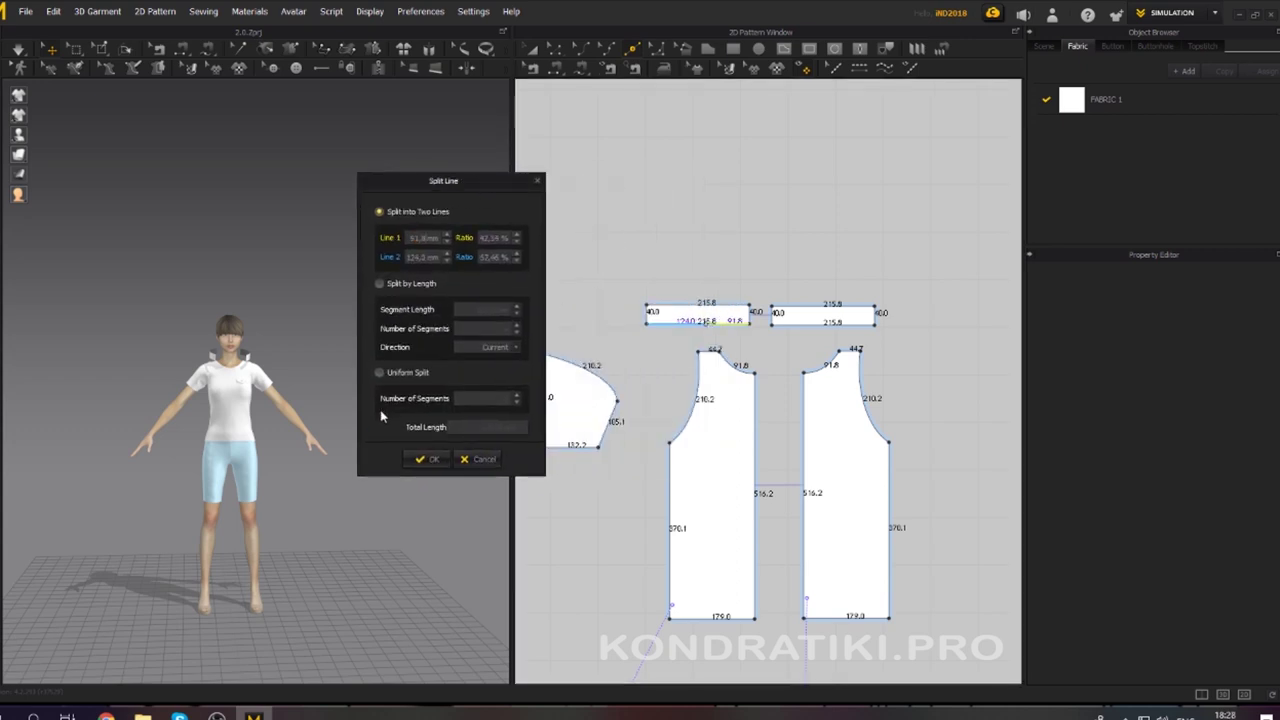
click(430, 461)
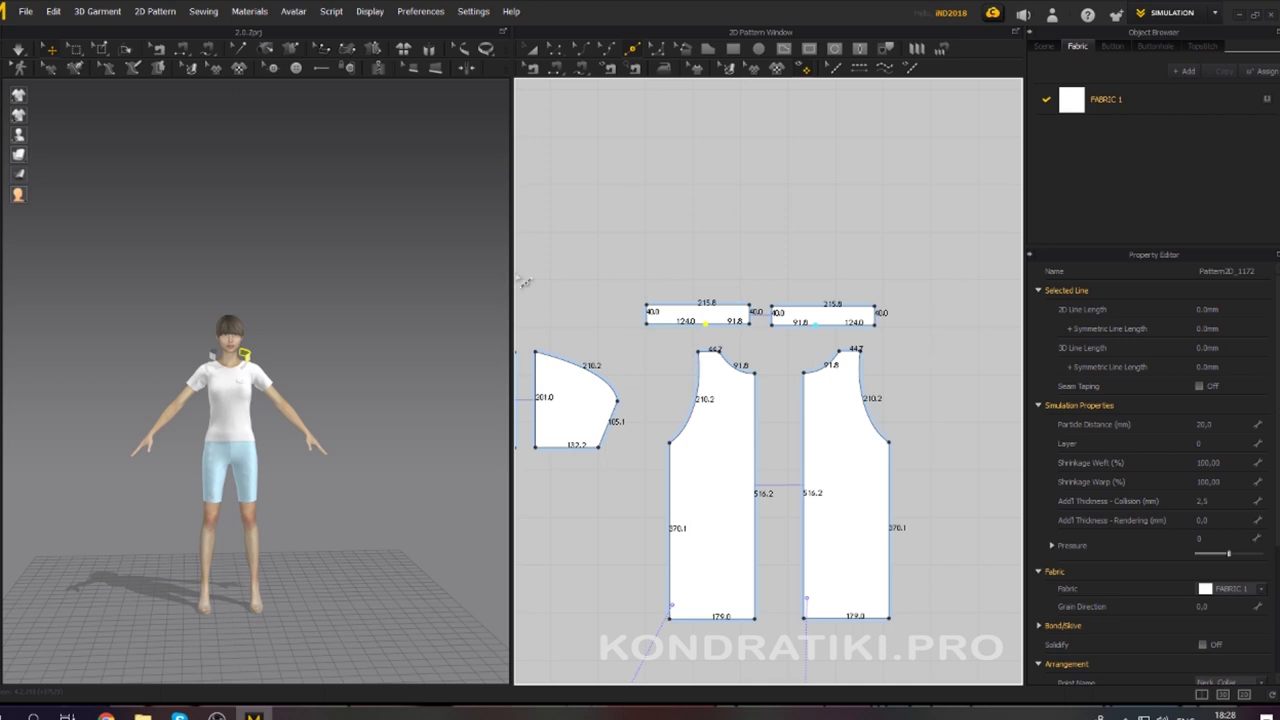
Sew the necklines of both back pieces to the 91.8 mm segments of the matching collar strips.
middle_drag(305, 365, 396, 396)
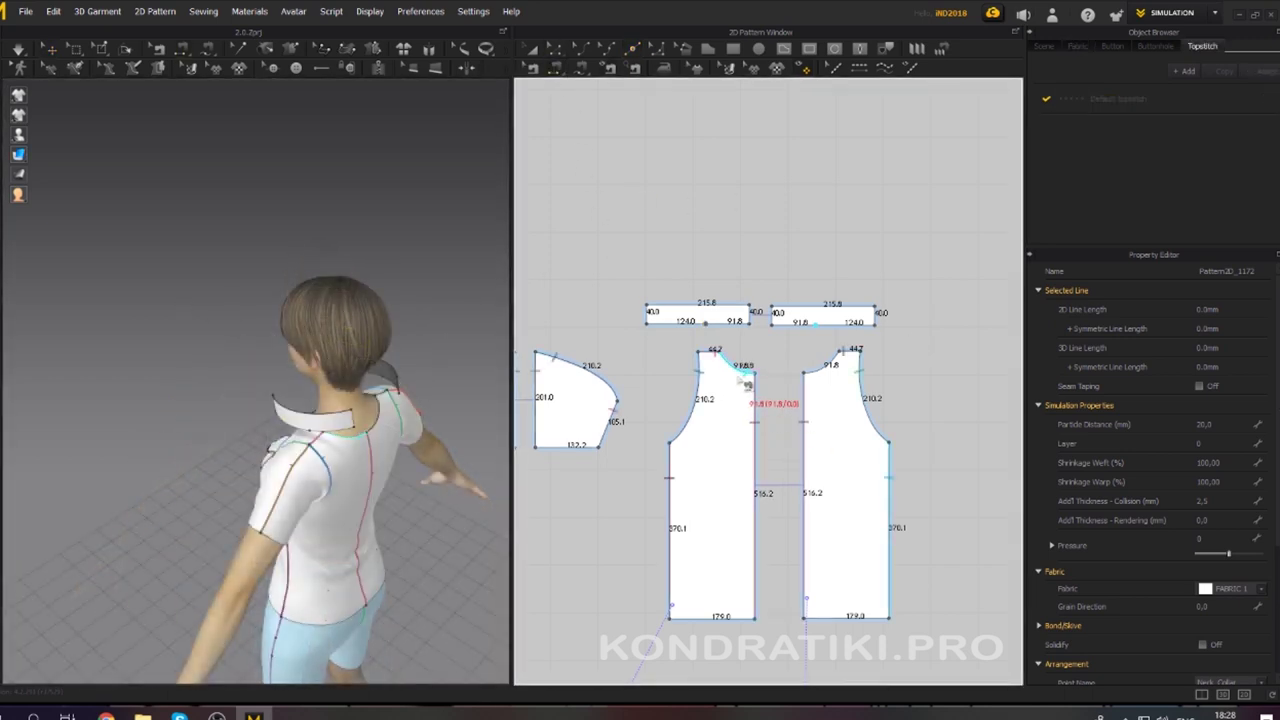
click(748, 375)
click(741, 324)
click(820, 376)
click(790, 323)
Sew the neckline of the left front pattern piece to the 124 mm segment of the right collar strip.
middle_drag(639, 309, 792, 307)
right_drag(322, 401, 357, 331)
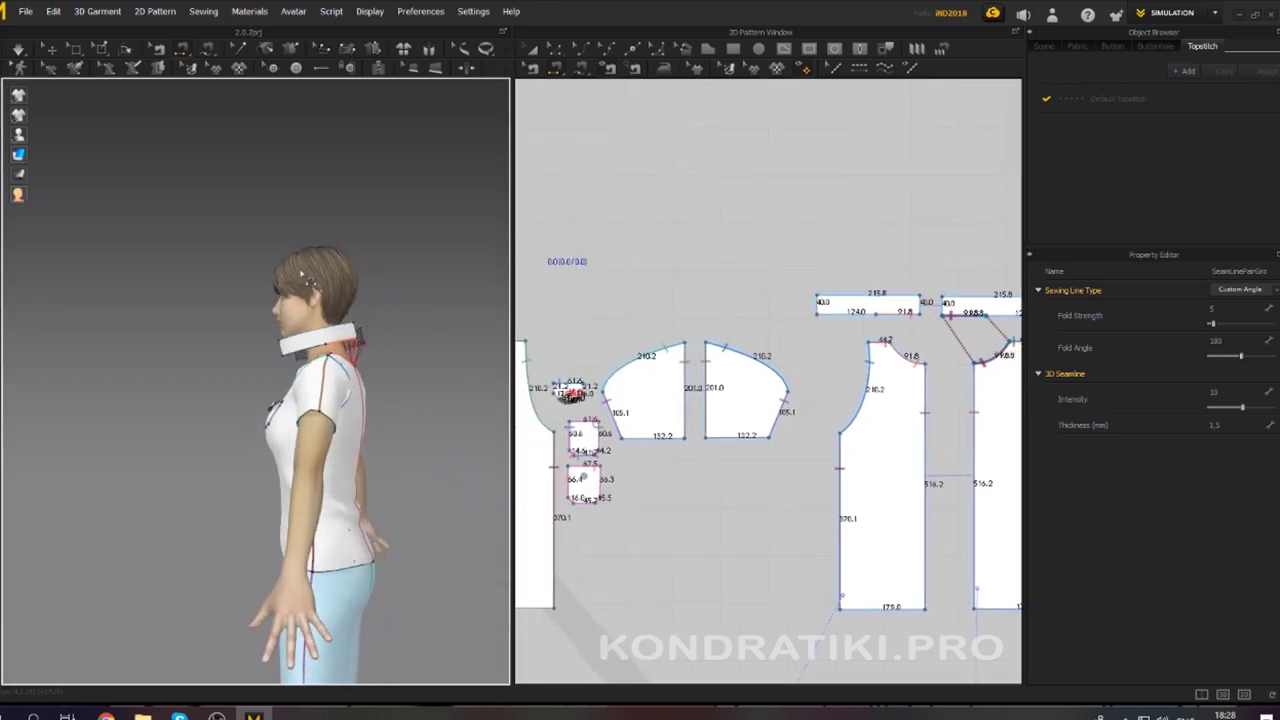
right_drag(302, 393, 402, 435)
middle_drag(677, 282, 689, 277)
scroll(689, 277, down, 5)
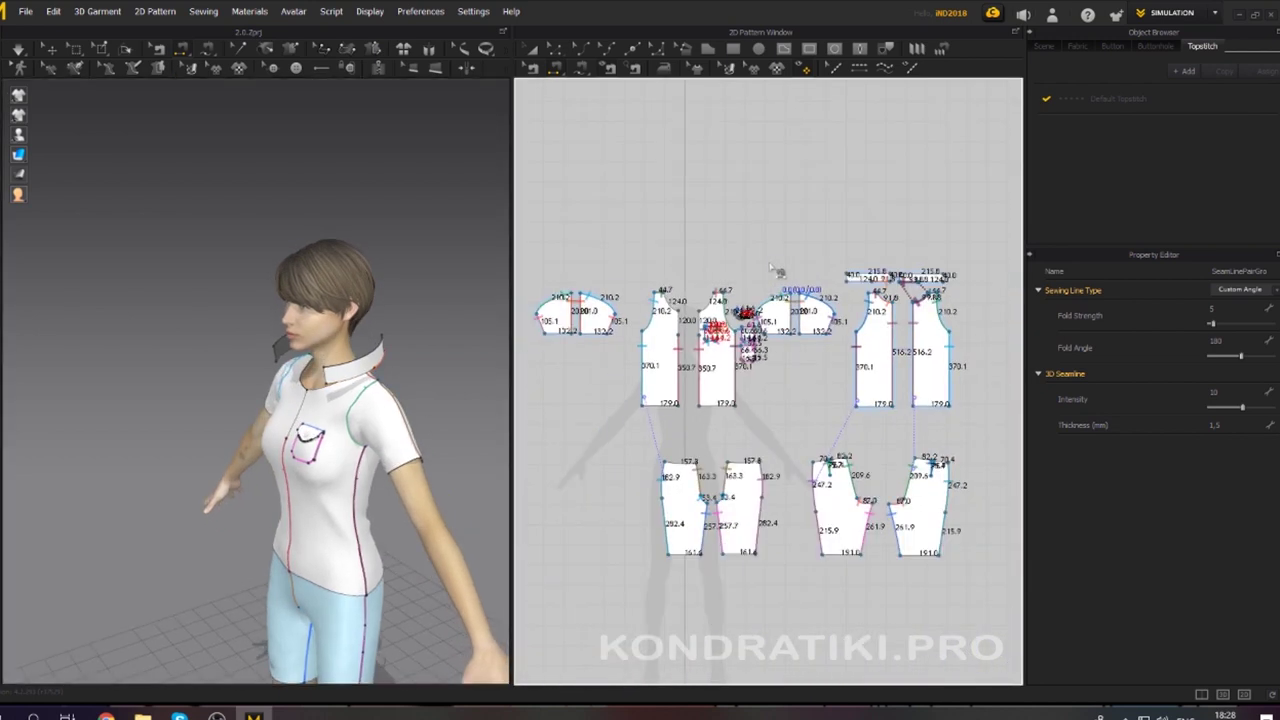
scroll(777, 272, up, 3)
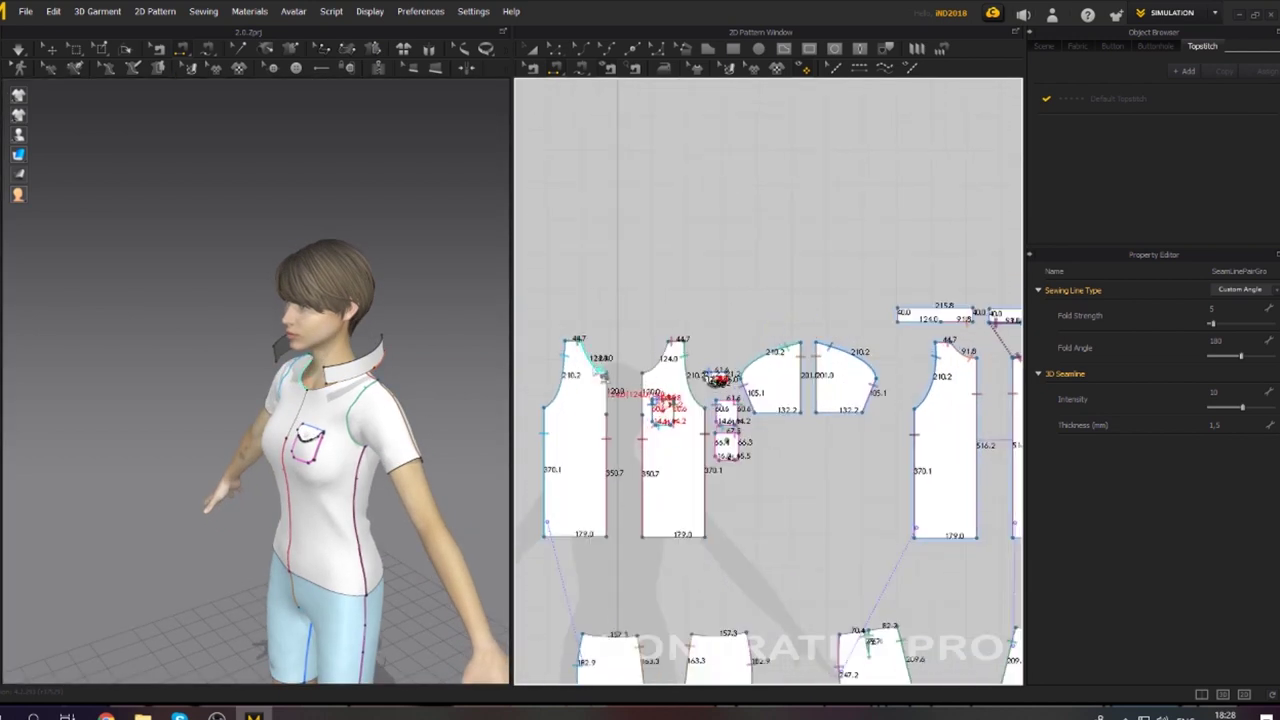
right_drag(380, 406, 426, 423)
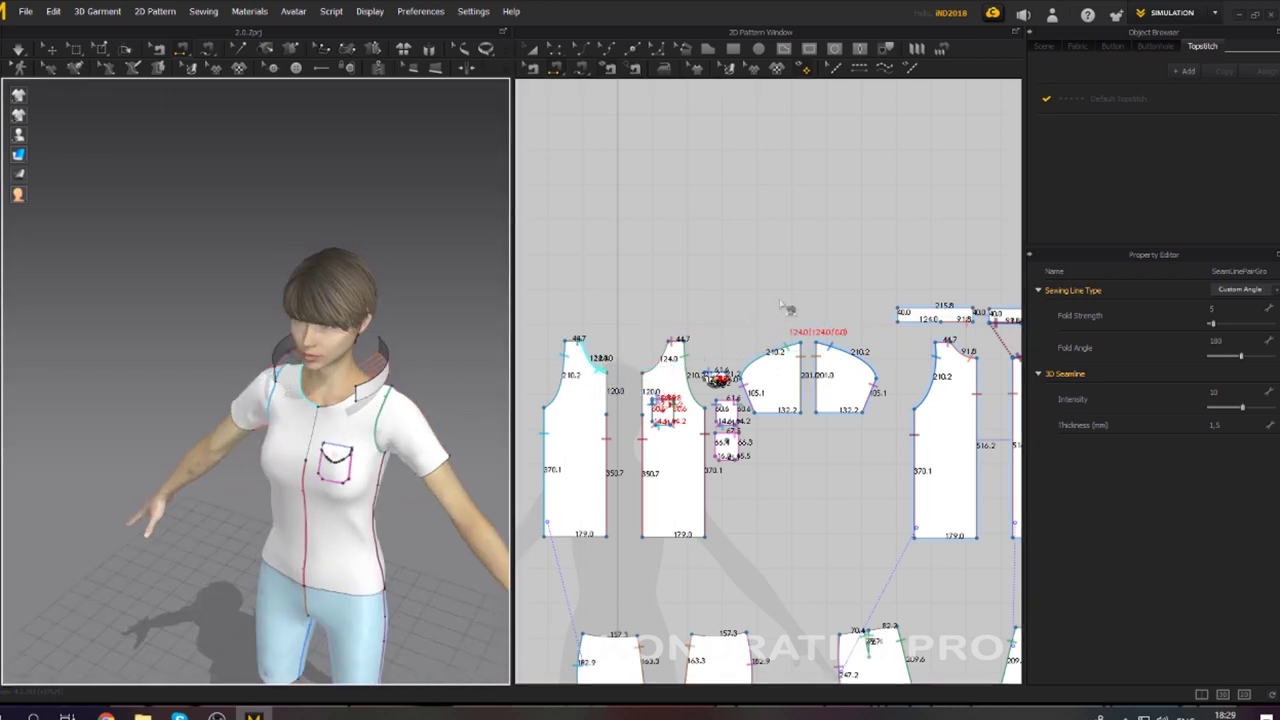
right_drag(789, 309, 637, 263)
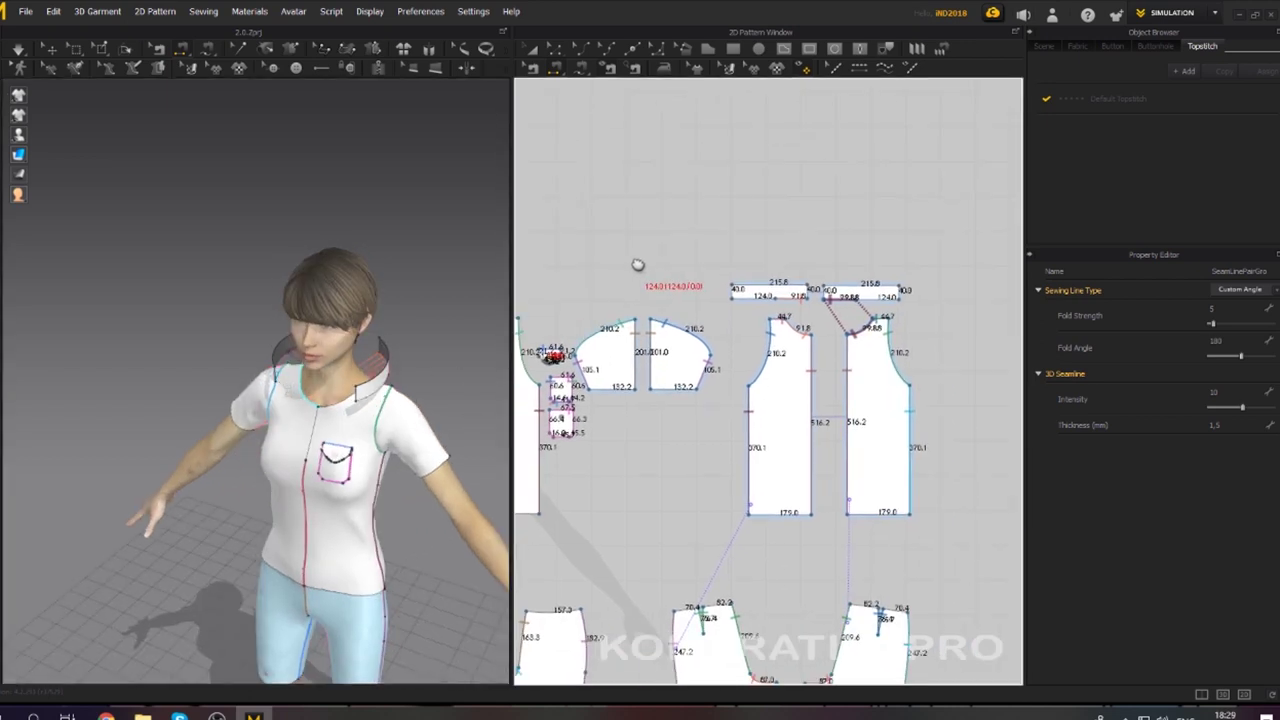
click(896, 313)
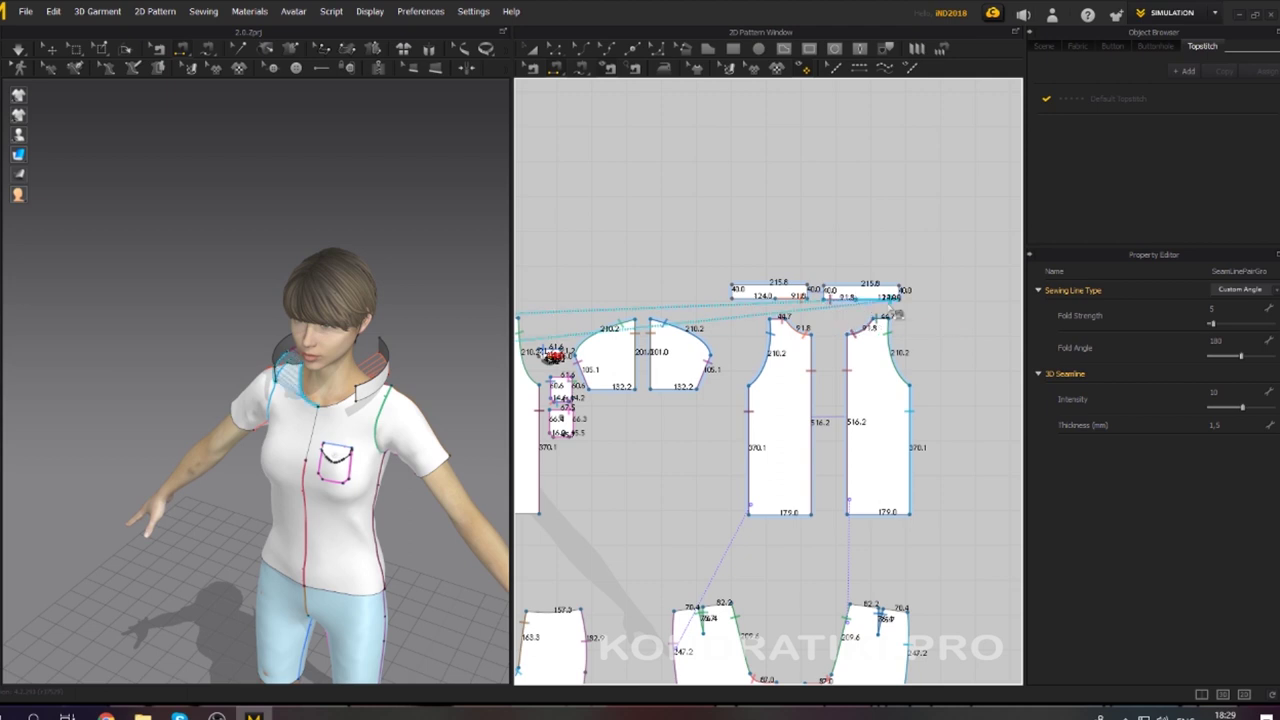
Sew the 124 mm segment of the left collar strip to the neckline of the right front pattern piece.
right_drag(609, 292, 853, 293)
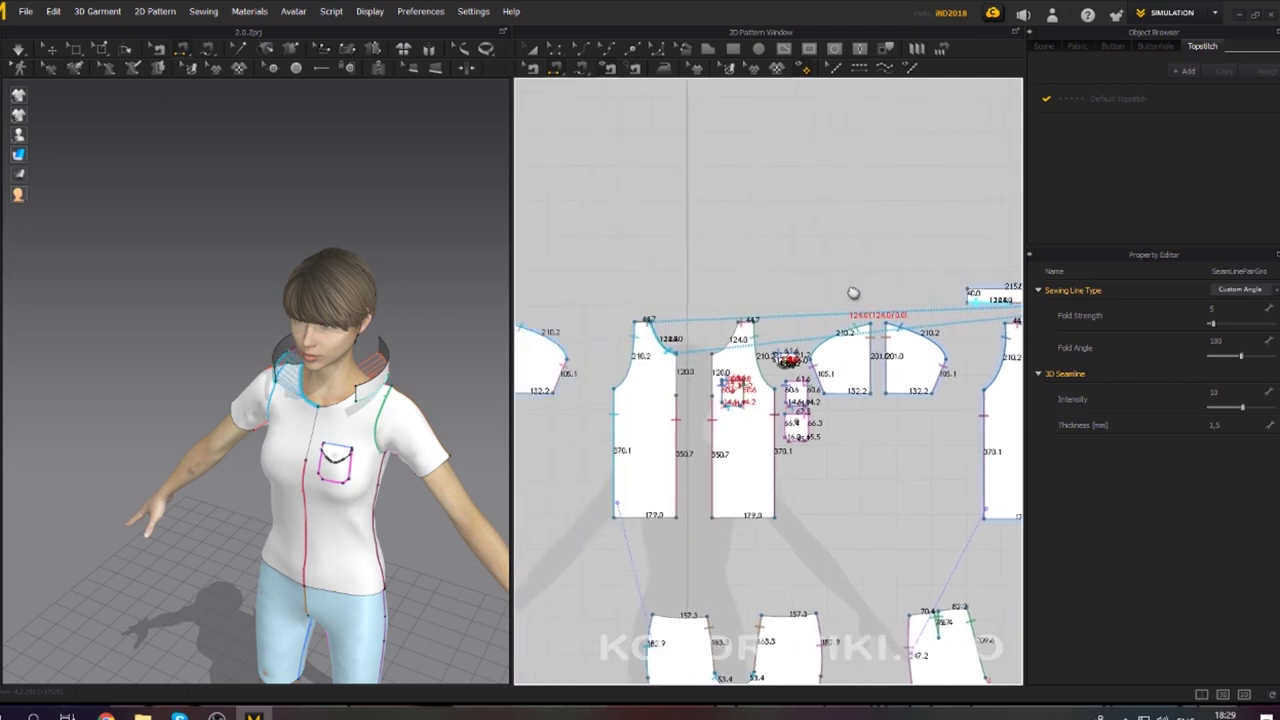
middle_drag(853, 293, 869, 291)
middle_drag(598, 316, 614, 314)
click(753, 350)
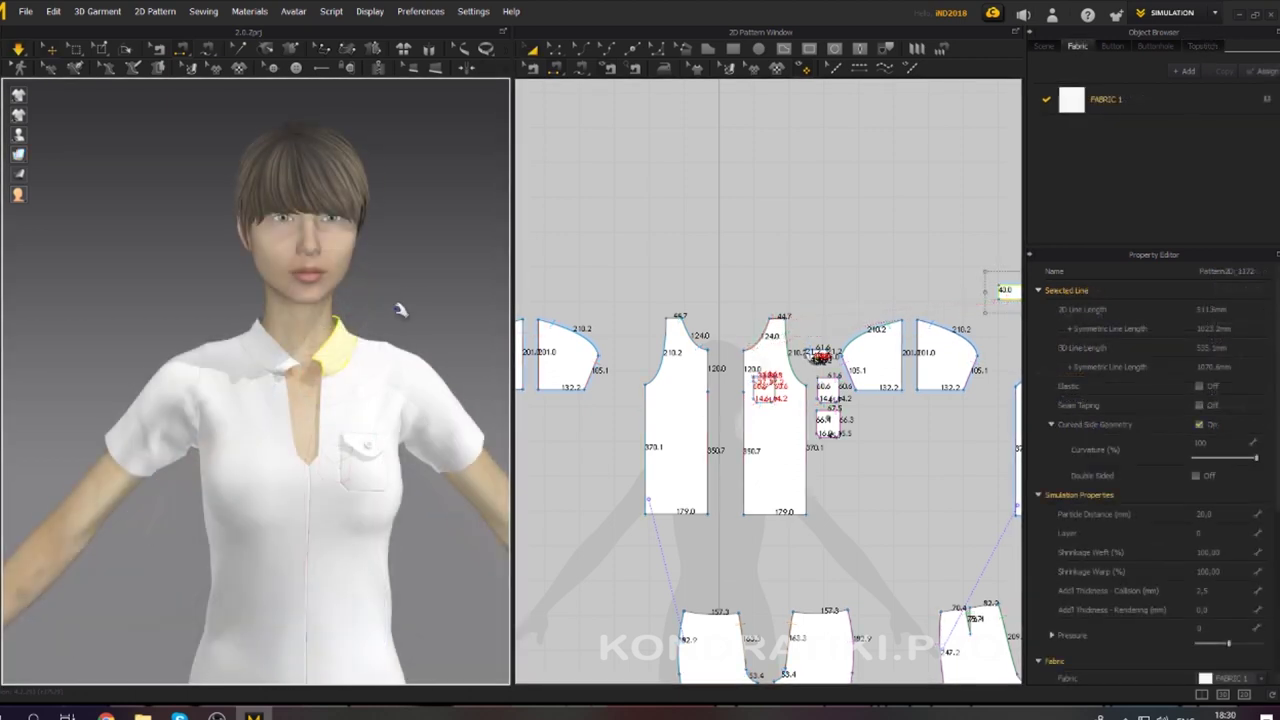
Pull the collar strips into shape around the avatar's neck while the garment simulates.
mouse_move(403, 314)
right_down()
mouse_move(155, 302)
mouse_move(389, 323)
mouse_move(400, 306)
mouse_move(390, 309)
right_up()
drag(331, 351, 338, 397)
drag(290, 362, 288, 388)
drag(338, 348, 412, 382)
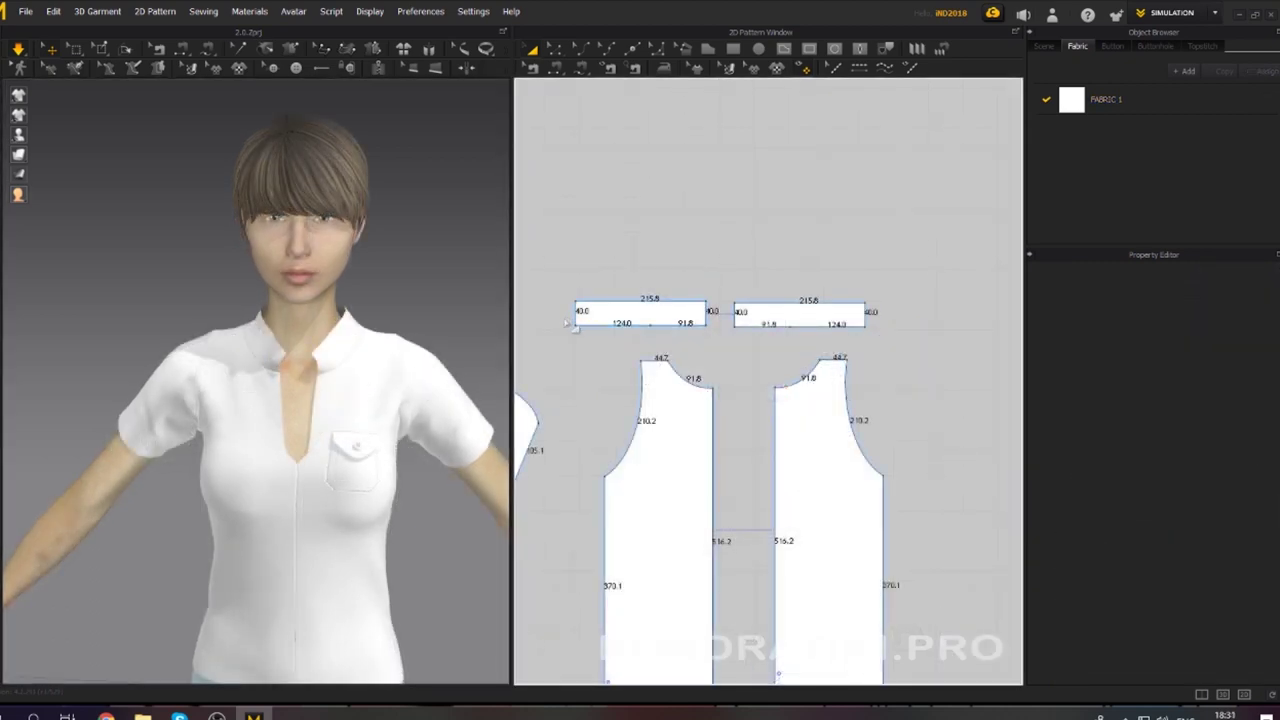
Raise the upper edges of both collar strips to make them 60 mm high and simulate the garment.
scroll(605, 302, up, 1)
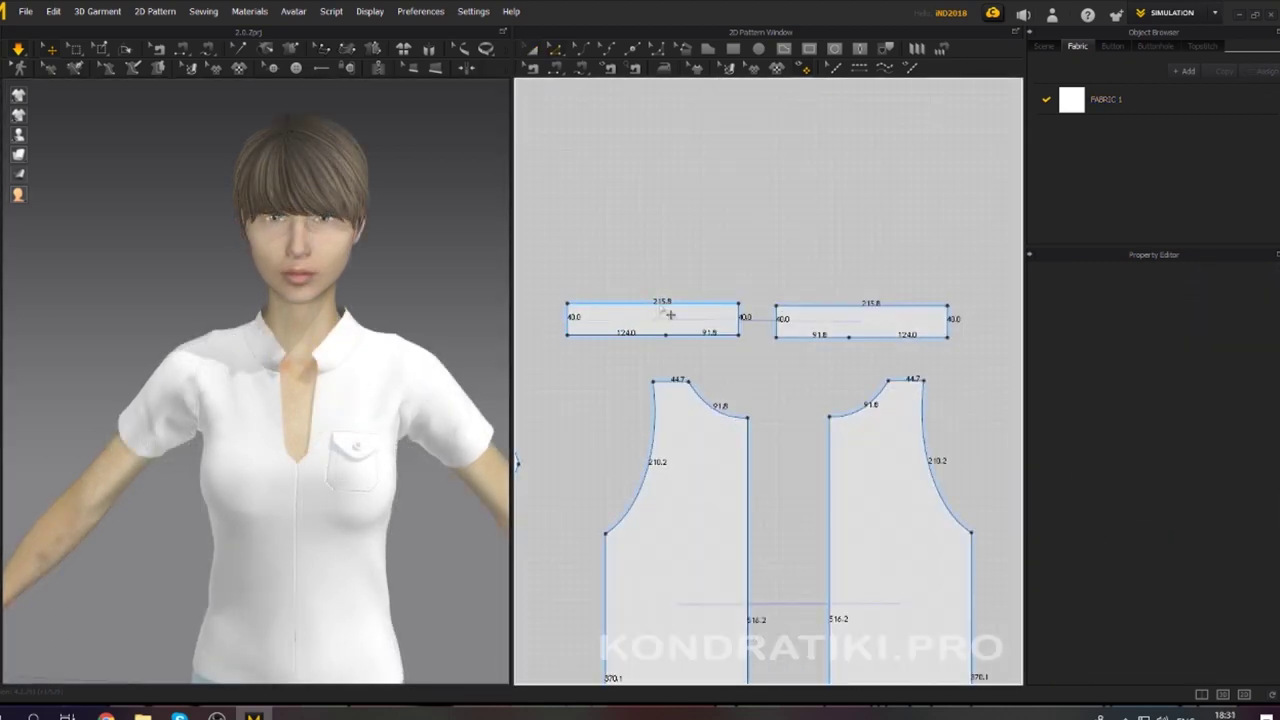
click(666, 304)
drag(670, 314, 662, 292)
click(480, 311)
key(space)
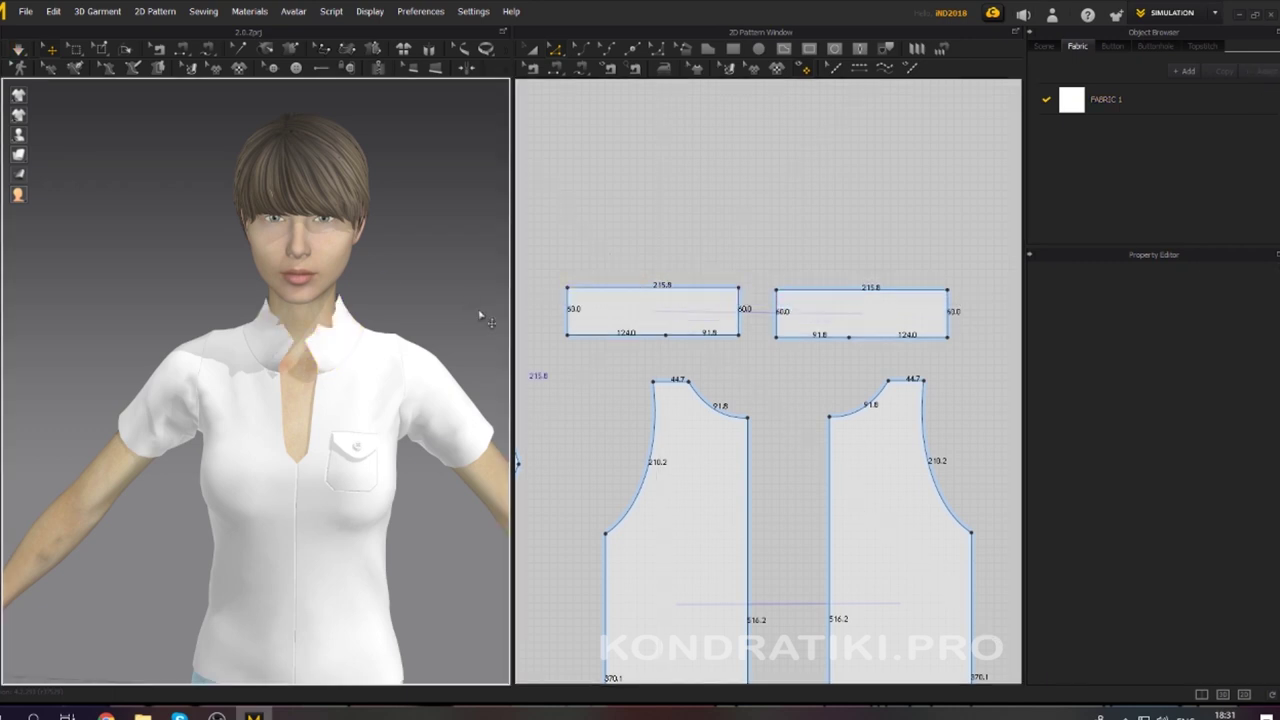
Offset the whole lower edge of the left collar strip as an internal line at a distance of 18 mm.
click(654, 344)
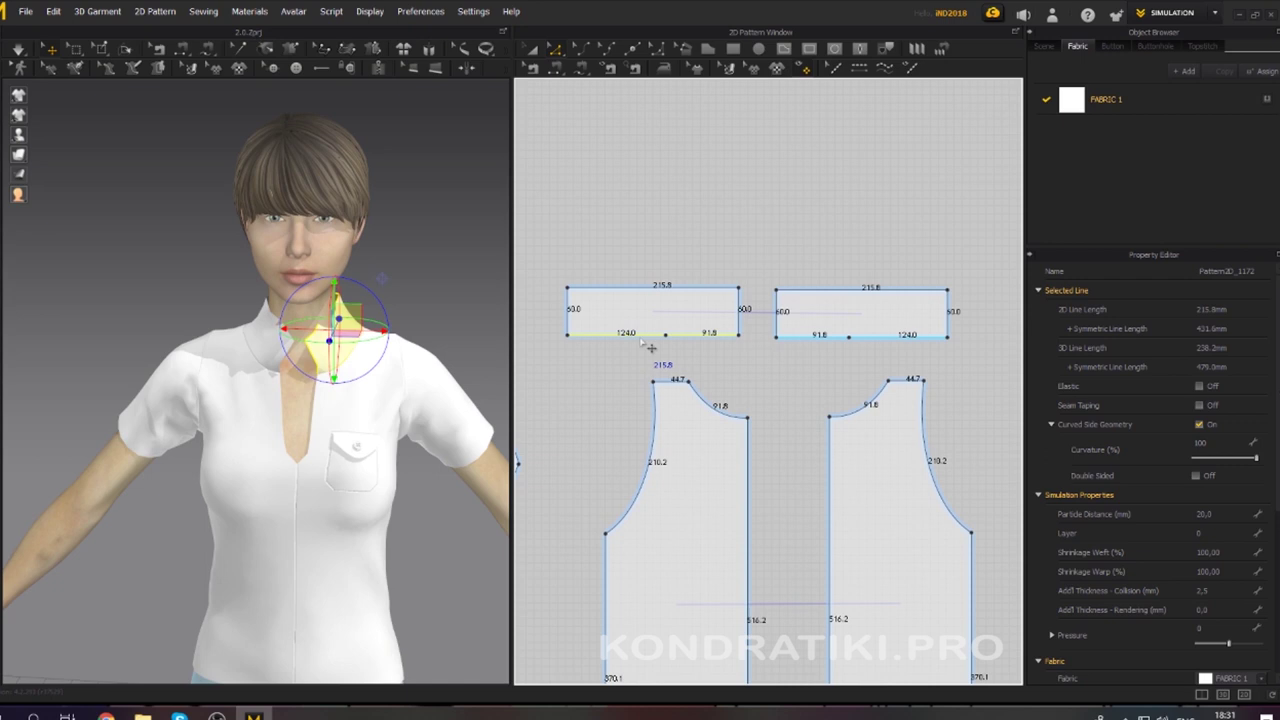
right_click(642, 336)
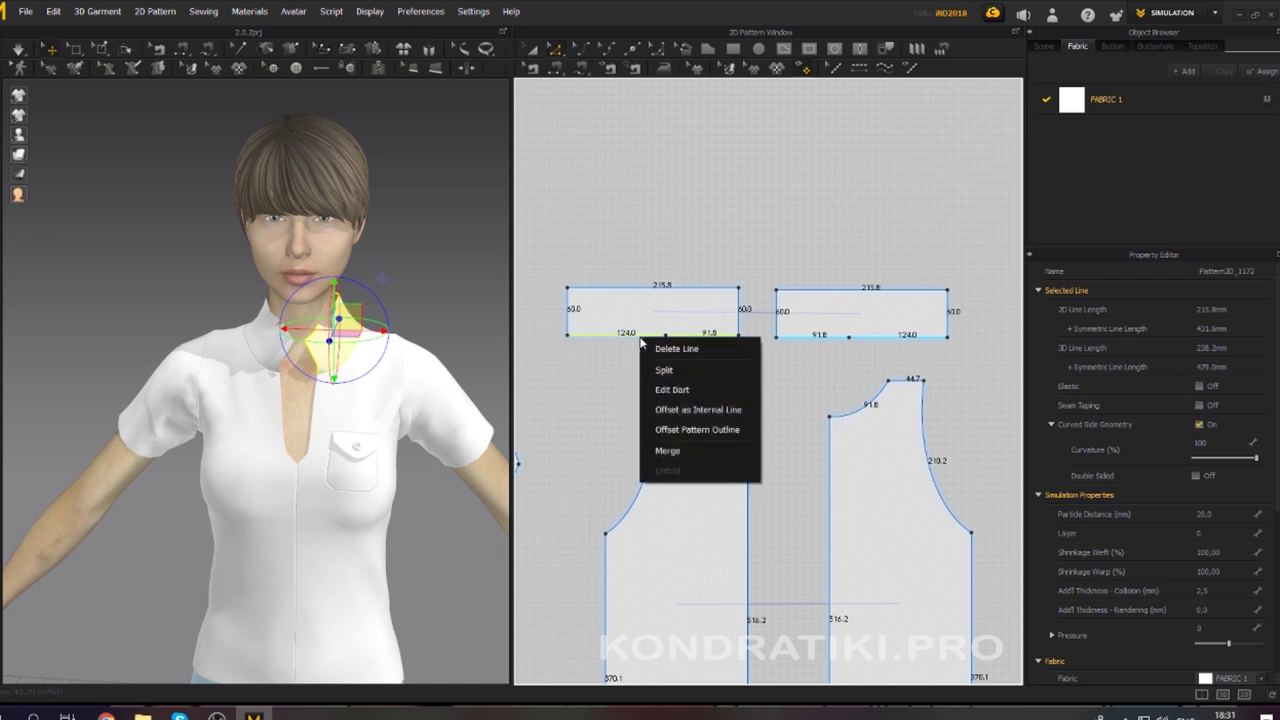
click(702, 411)
drag(659, 249, 477, 287)
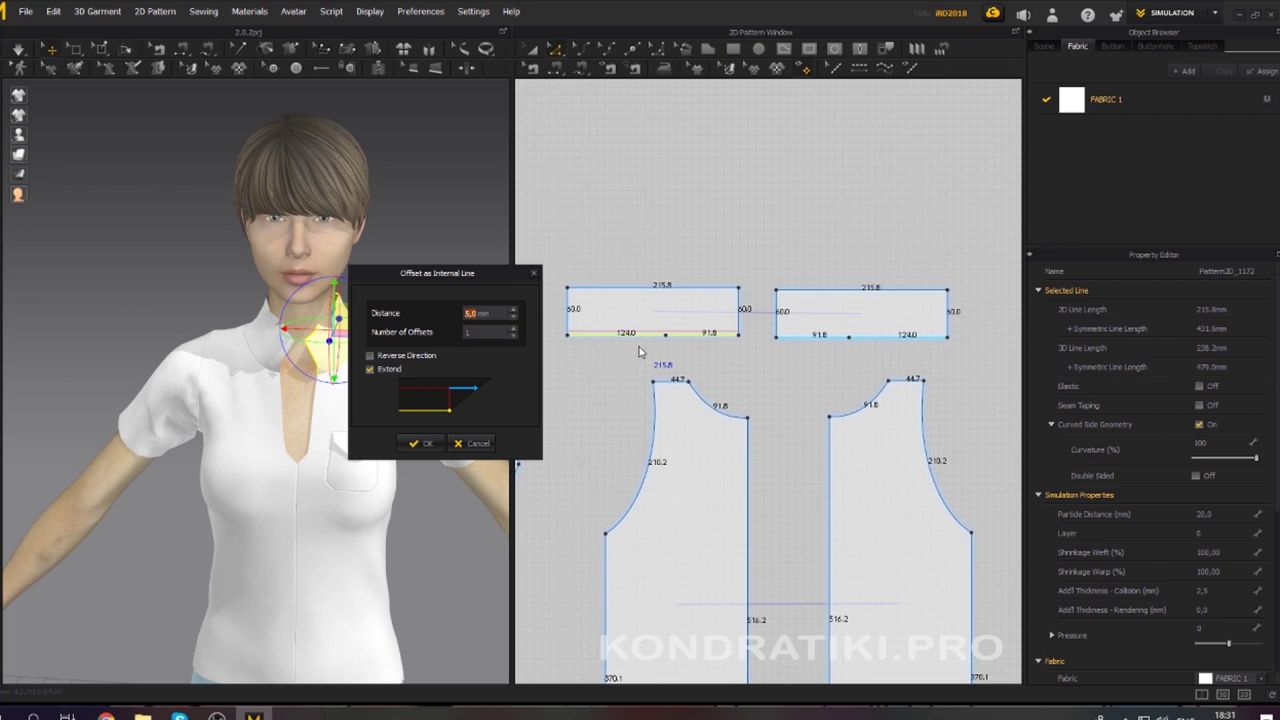
click(513, 311)
click(513, 311)
click(513, 311)
click(513, 311)
click(514, 312)
click(514, 312)
click(514, 312)
click(514, 312)
click(514, 312)
click(514, 312)
click(514, 312)
click(514, 312)
click(513, 312)
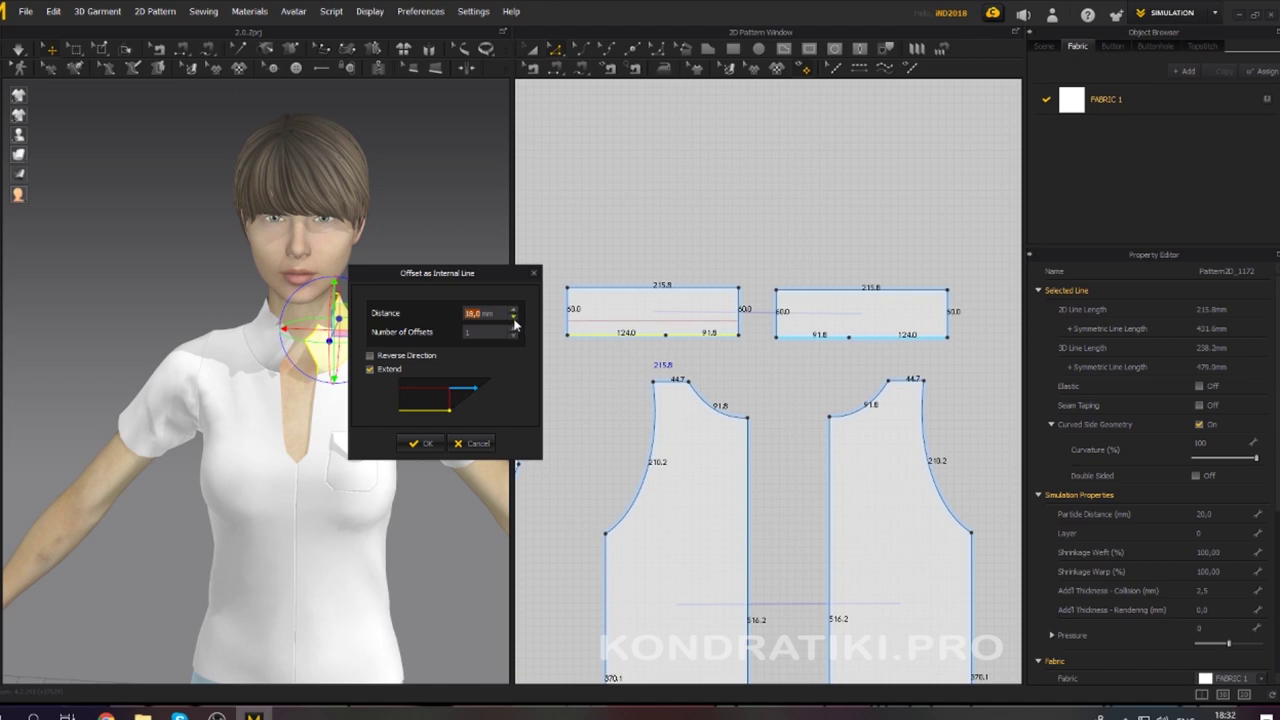
click(442, 441)
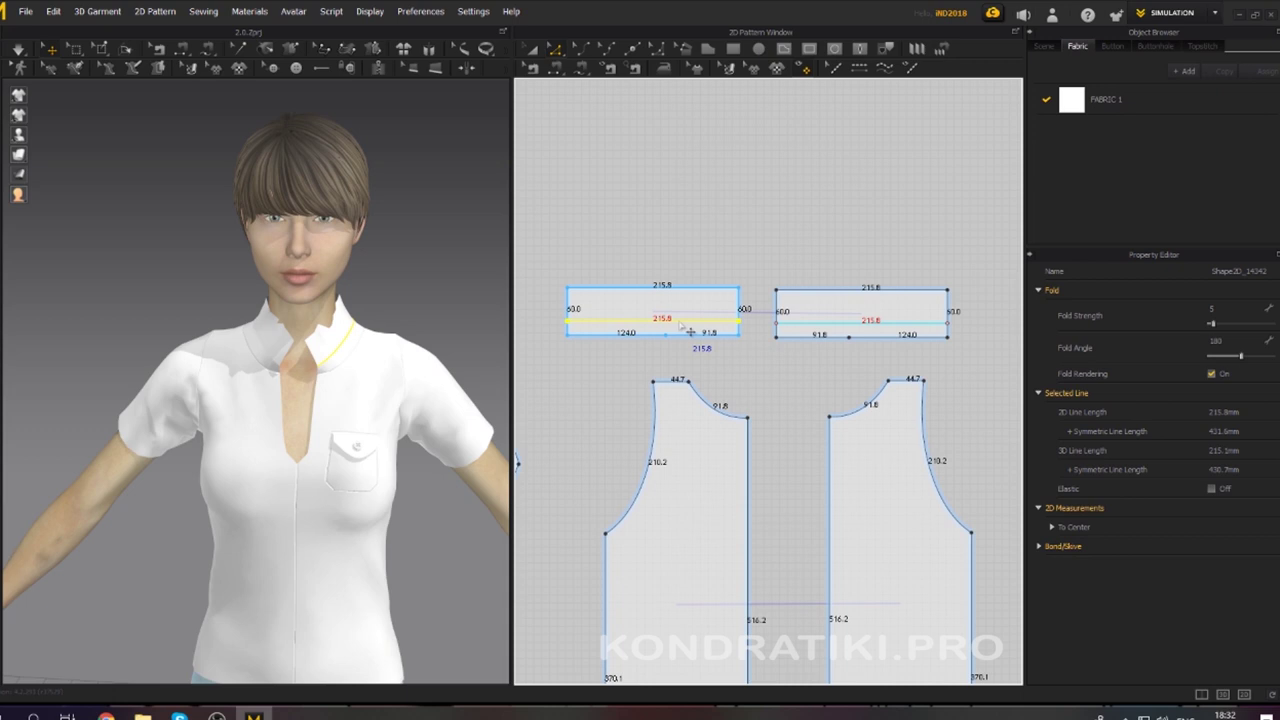
Cut & Sew the collar strips along the 18 mm internal line to separate stands from collars, and simulate them.
right_click(680, 324)
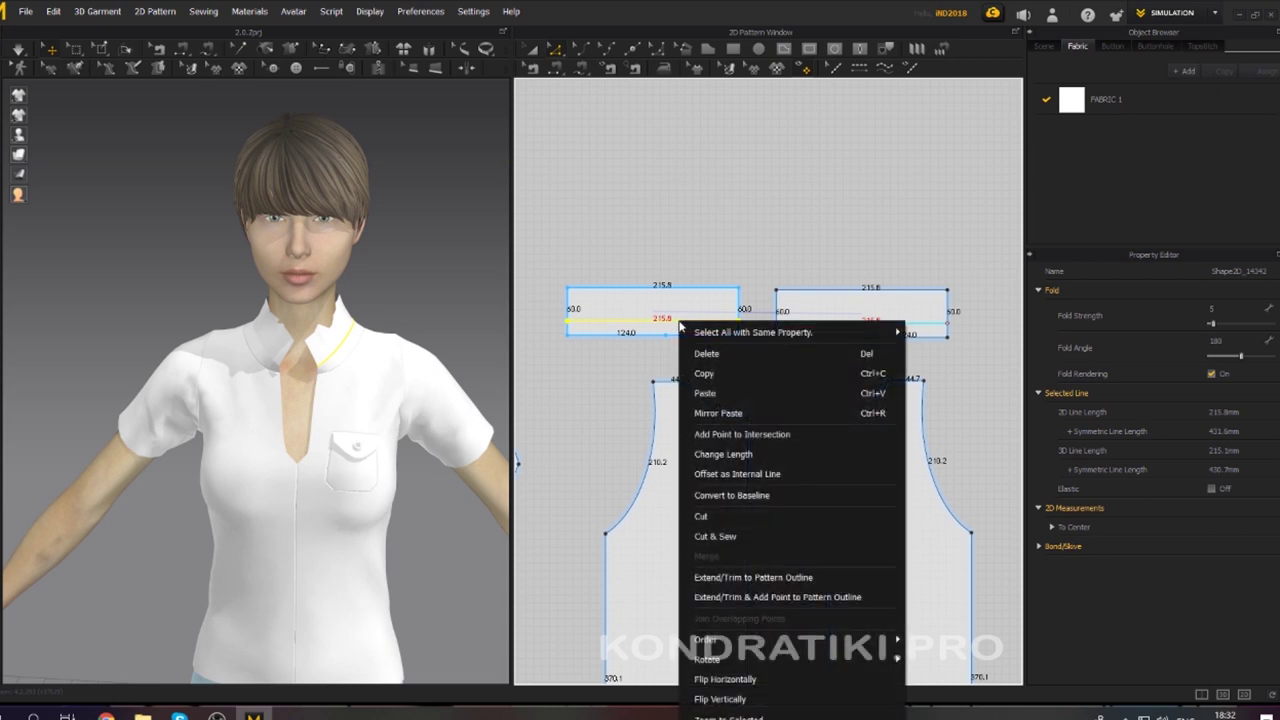
click(728, 536)
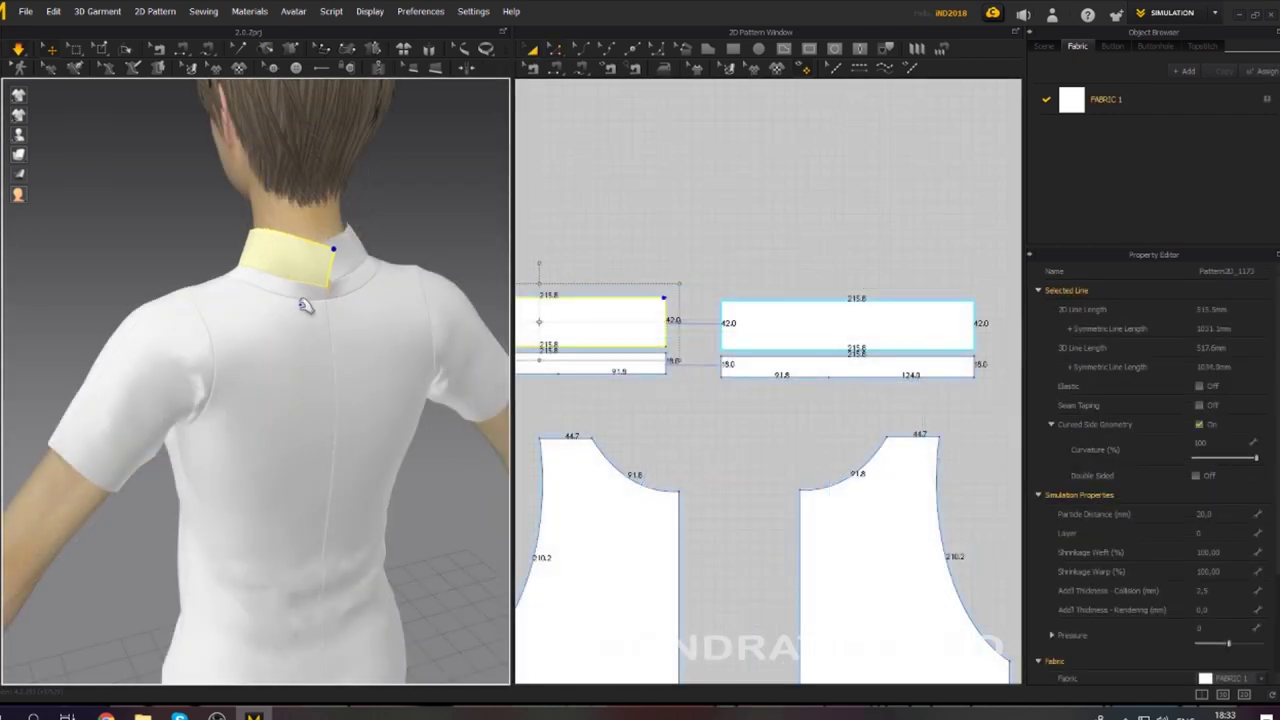
right_drag(303, 310, 580, 271)
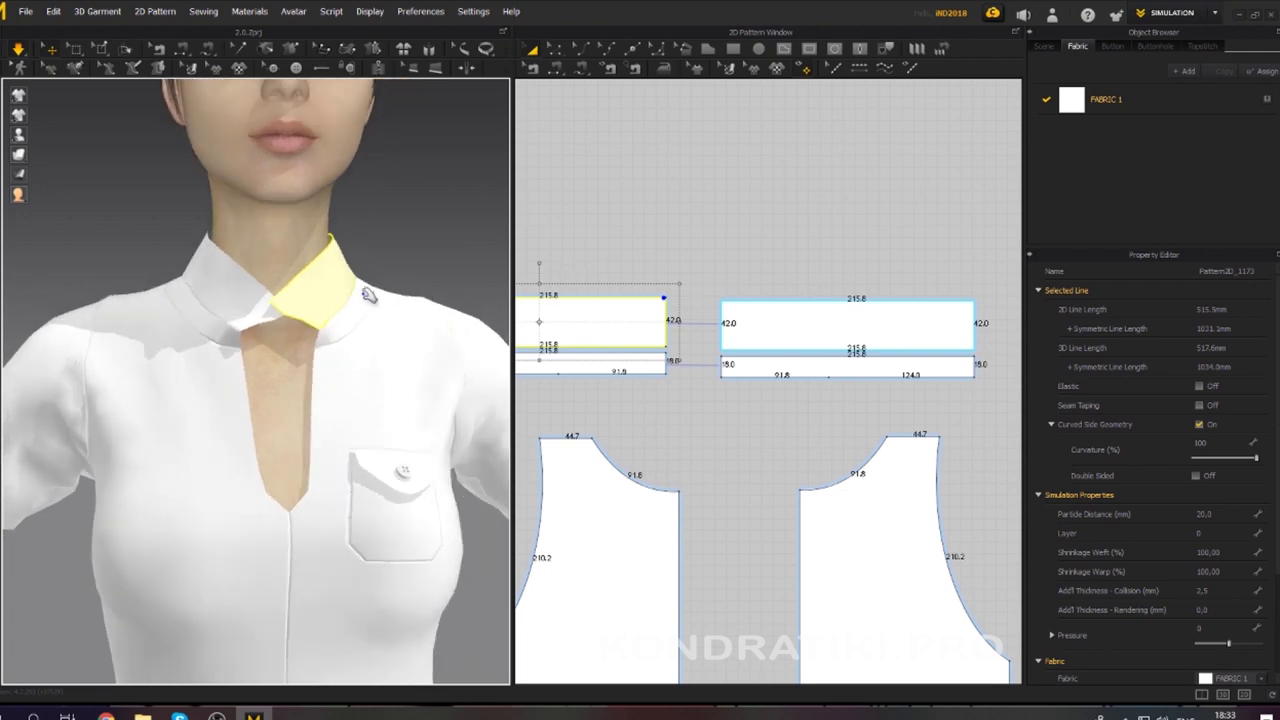
Create a zipper along both edges of the centre front opening, running from the neckline to the opening's lowest point.
scroll(645, 224, down, 3)
middle_drag(725, 202, 1077, 184)
middle_drag(719, 227, 956, 199)
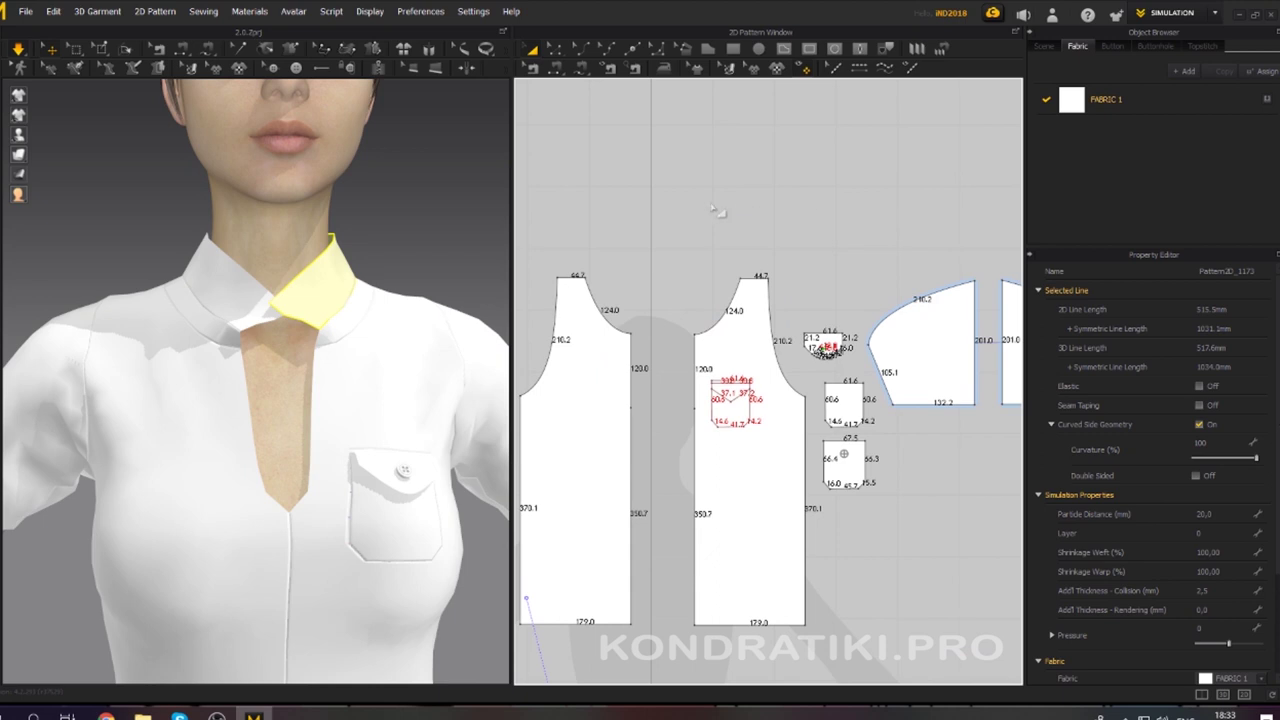
middle_drag(714, 208, 763, 200)
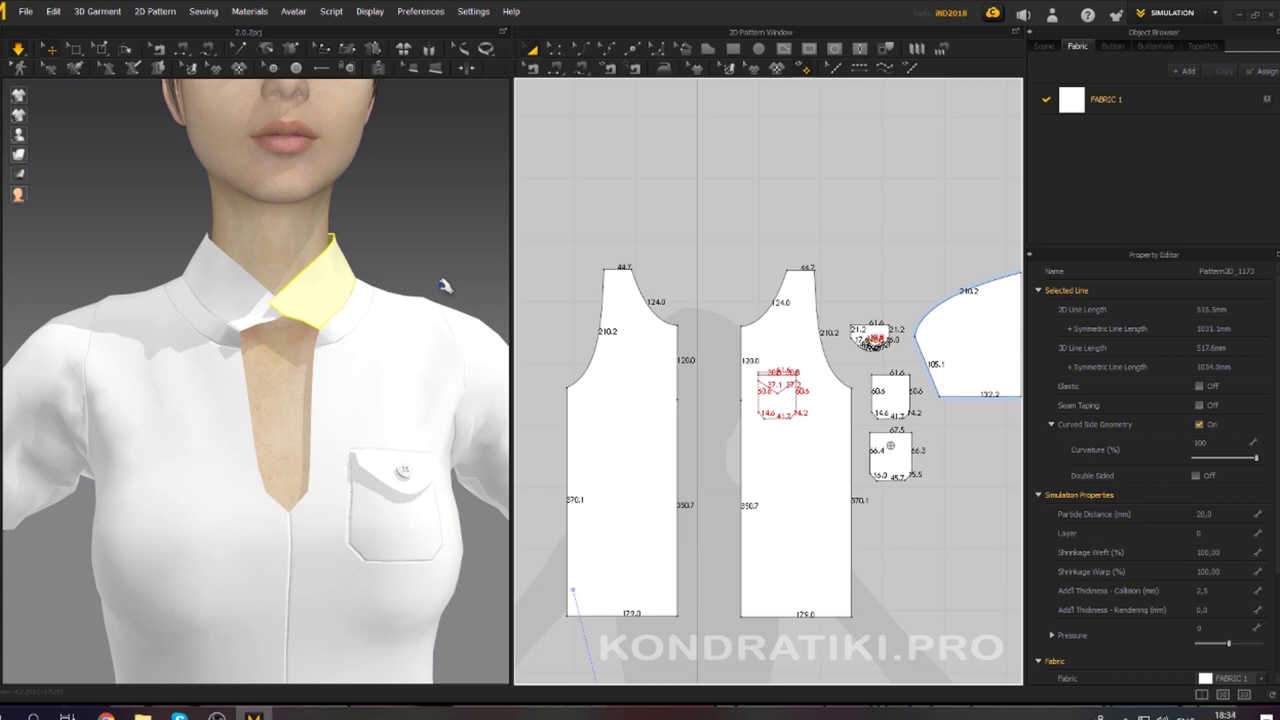
click(378, 67)
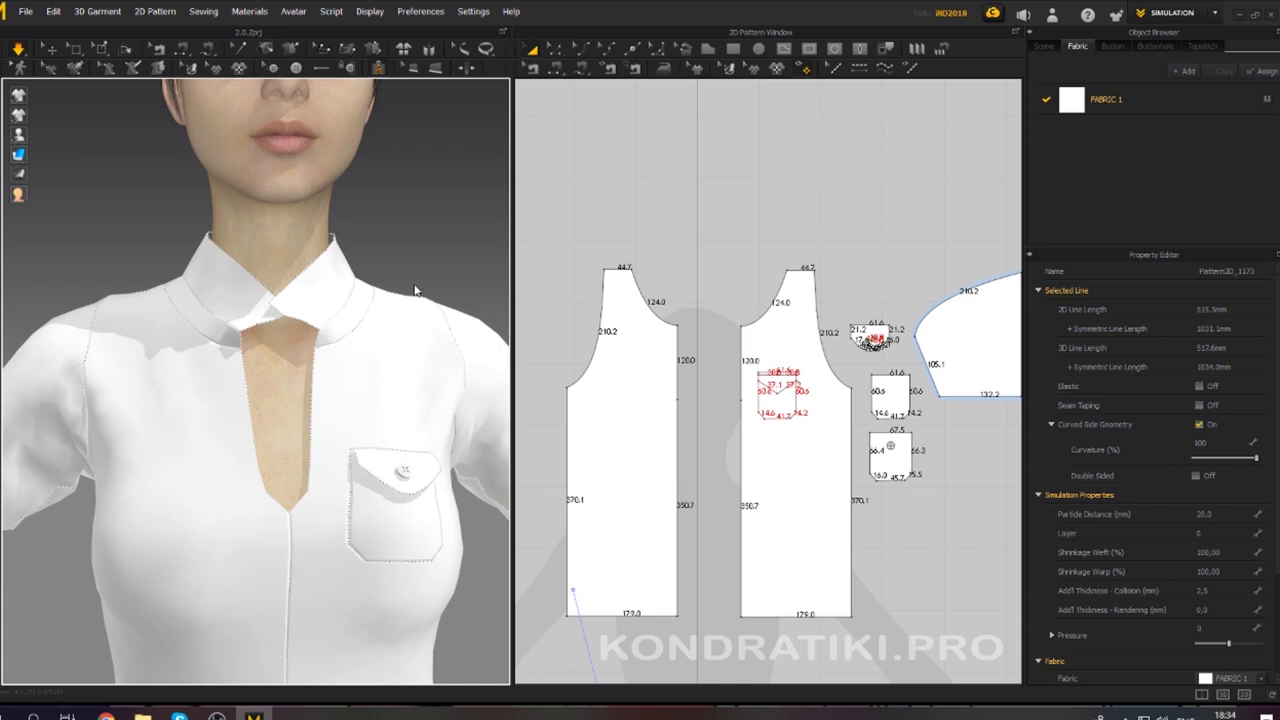
scroll(280, 383, up, 5)
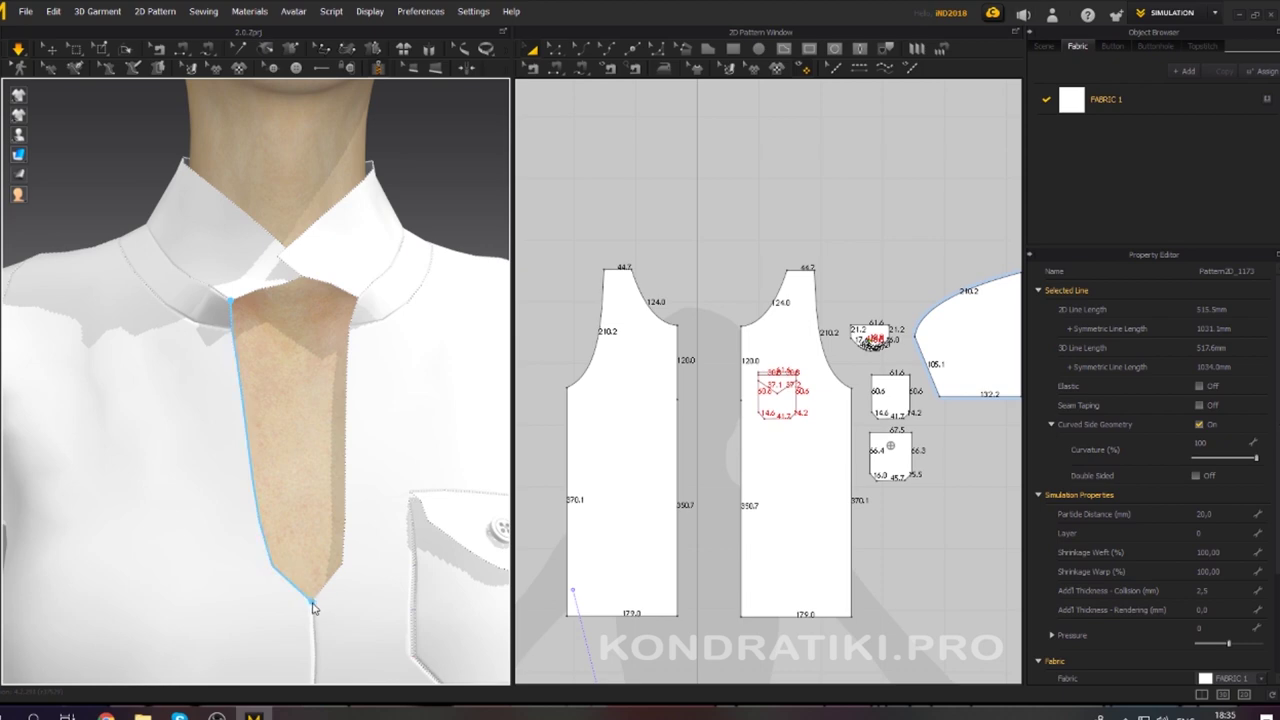
click(312, 602)
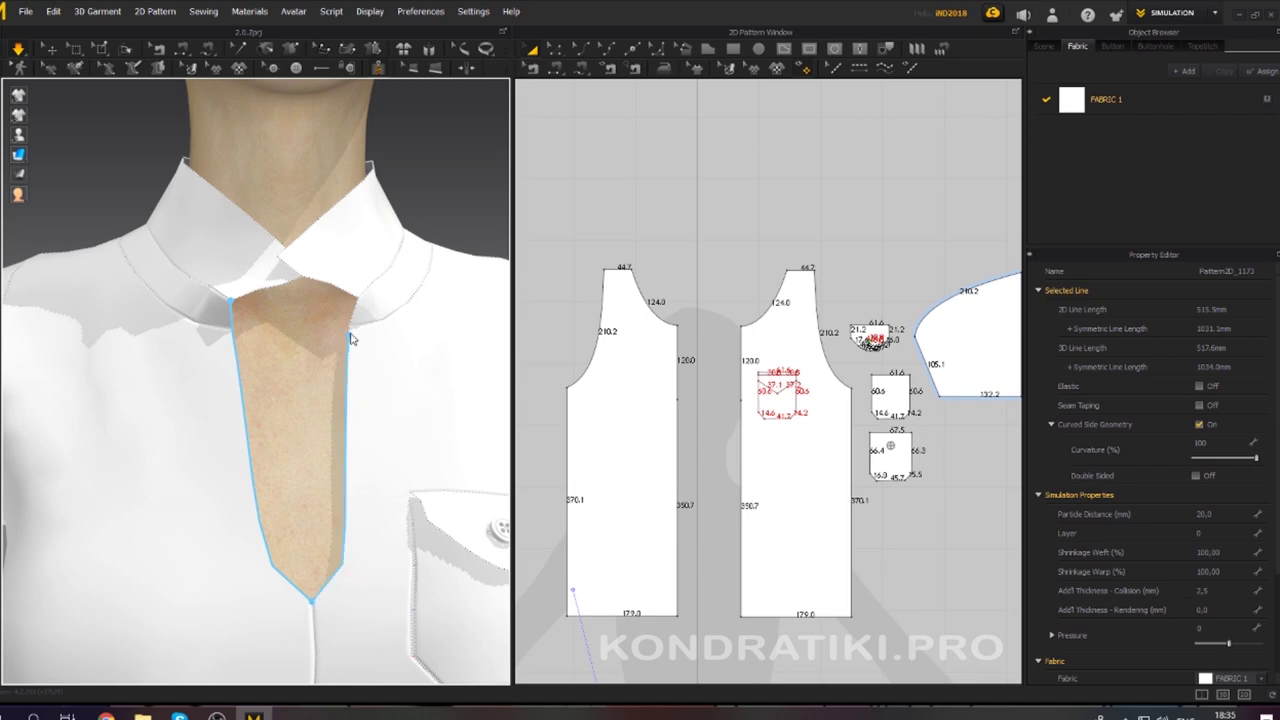
double_click(311, 605)
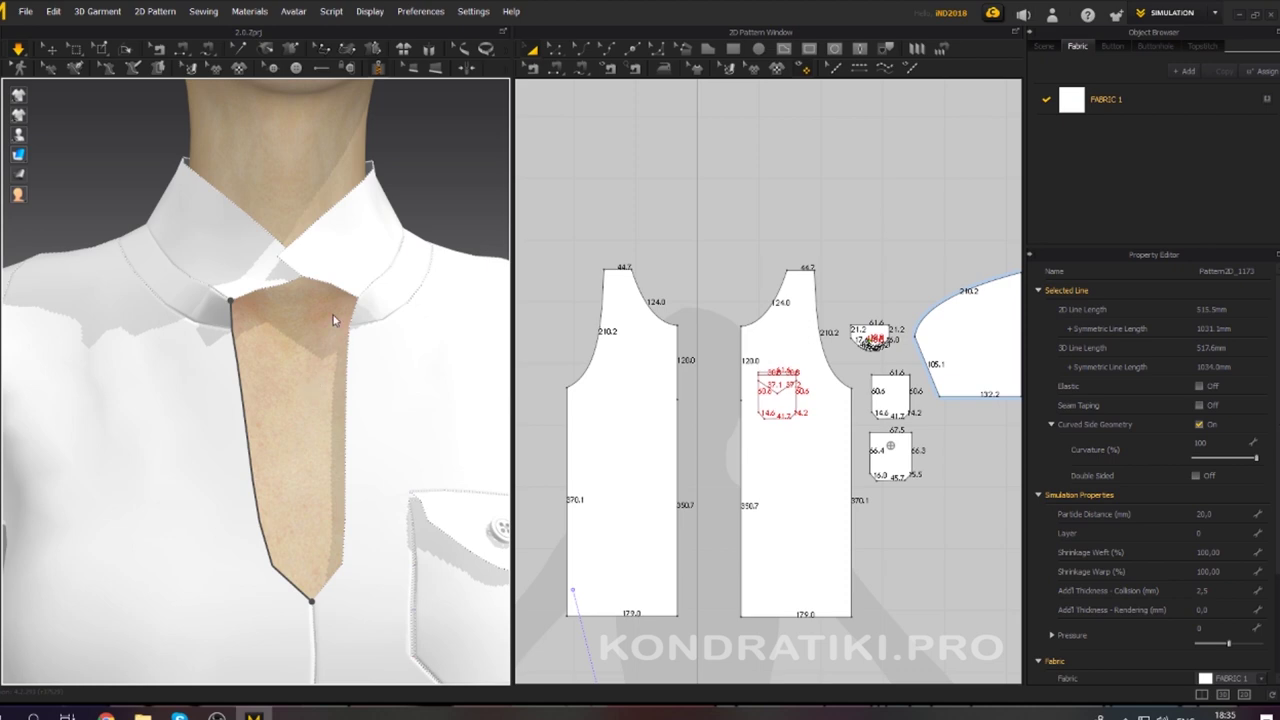
click(358, 299)
click(313, 601)
double_click(313, 601)
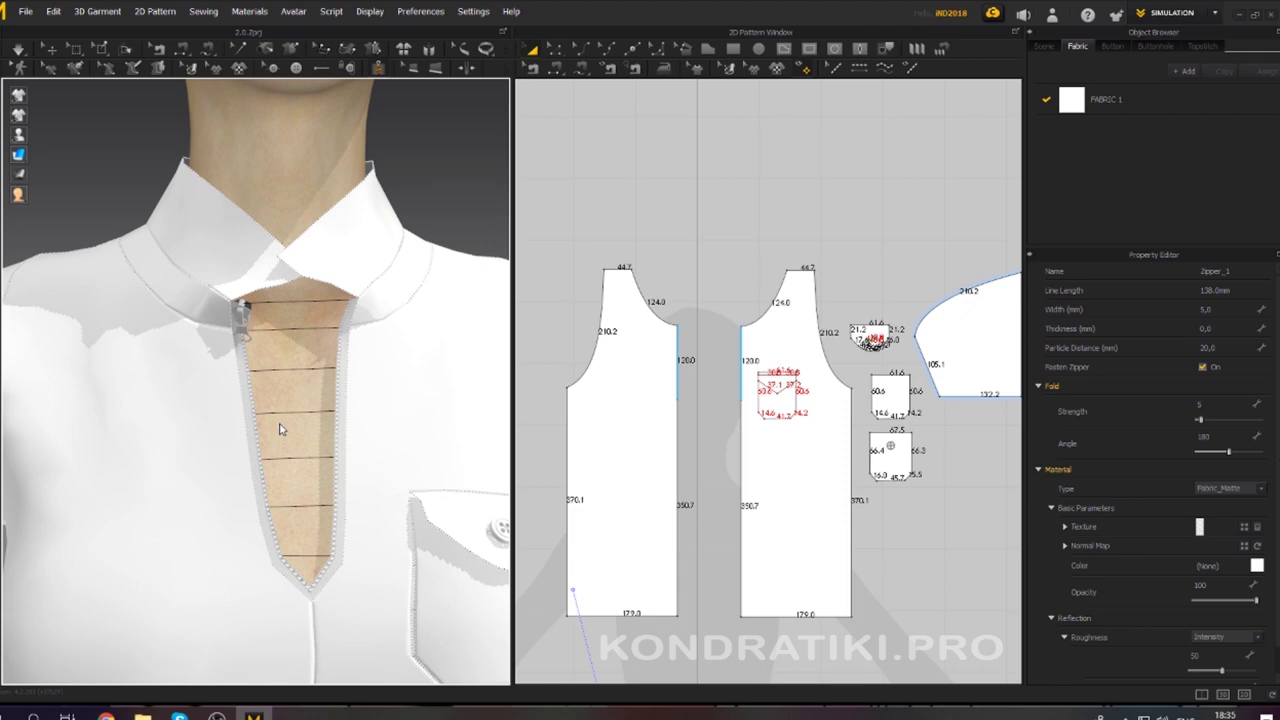
Move the zipper slider about halfway down the front opening and simulate the zipper.
click(241, 312)
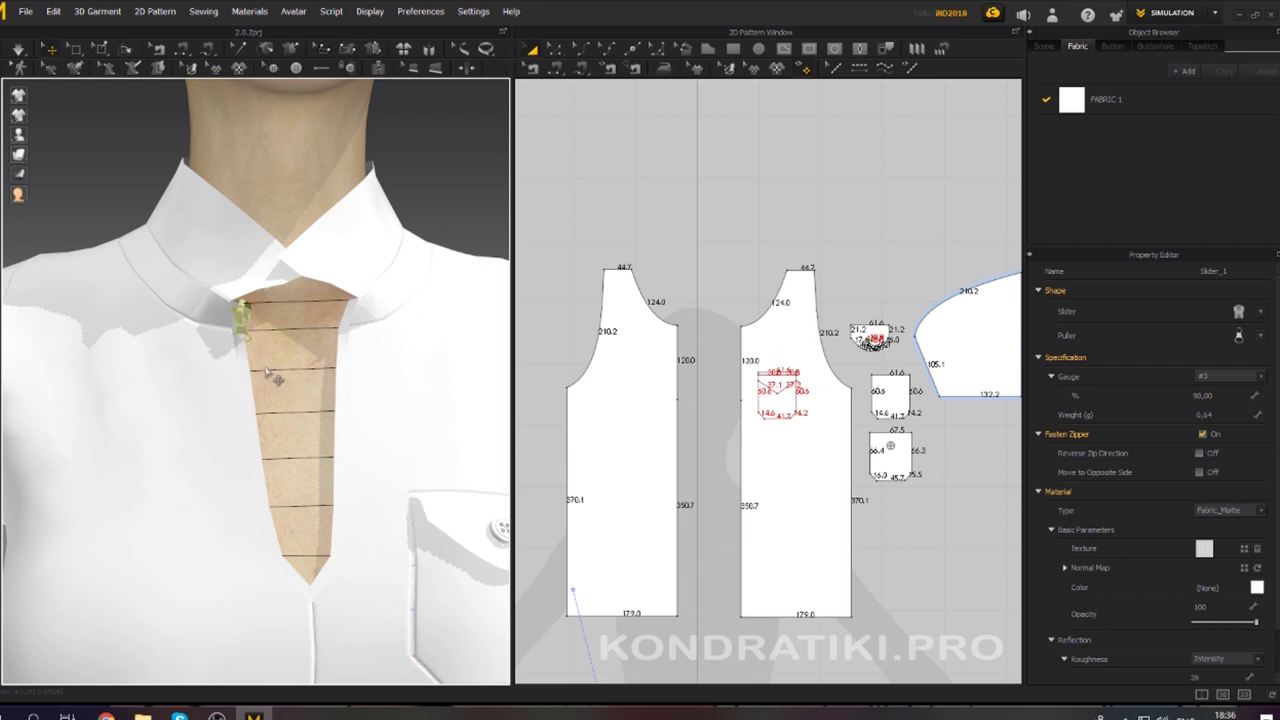
drag(249, 308, 267, 442)
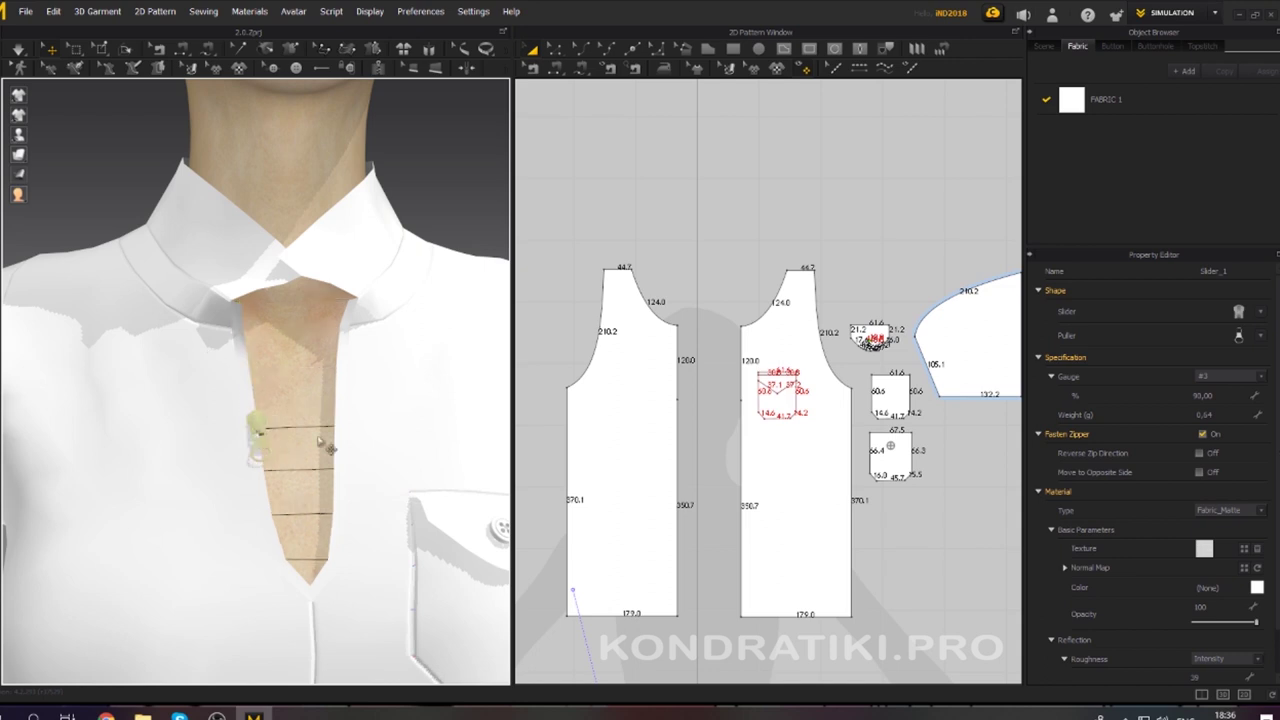
click(18, 50)
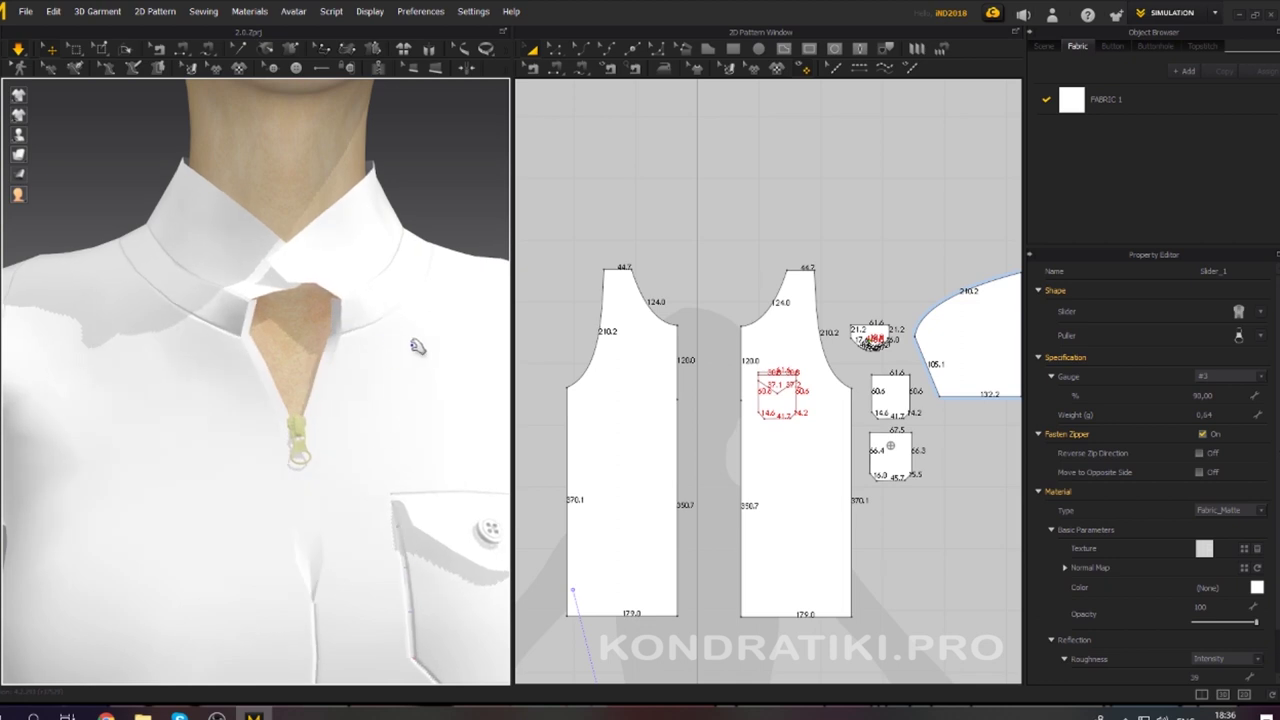
right_drag(454, 217, 424, 208)
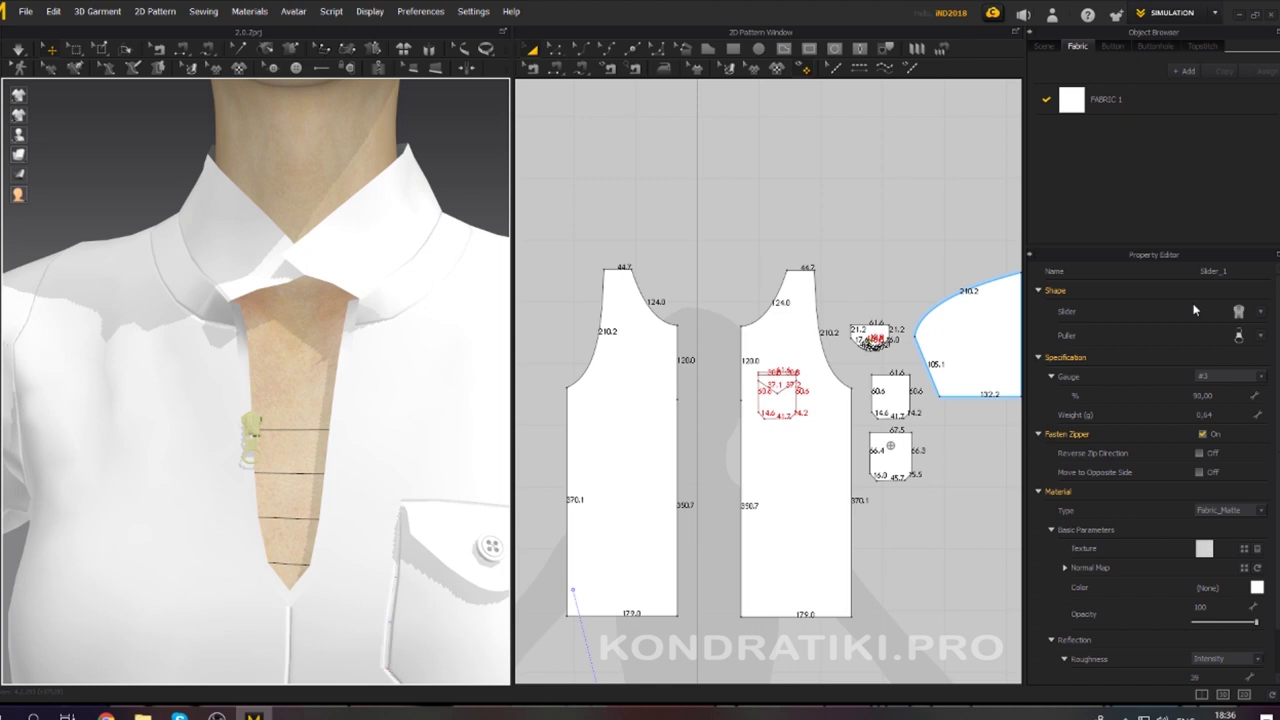
Change the zipper slider to the third shape and its puller to the fourth shape in the first row.
click(1262, 313)
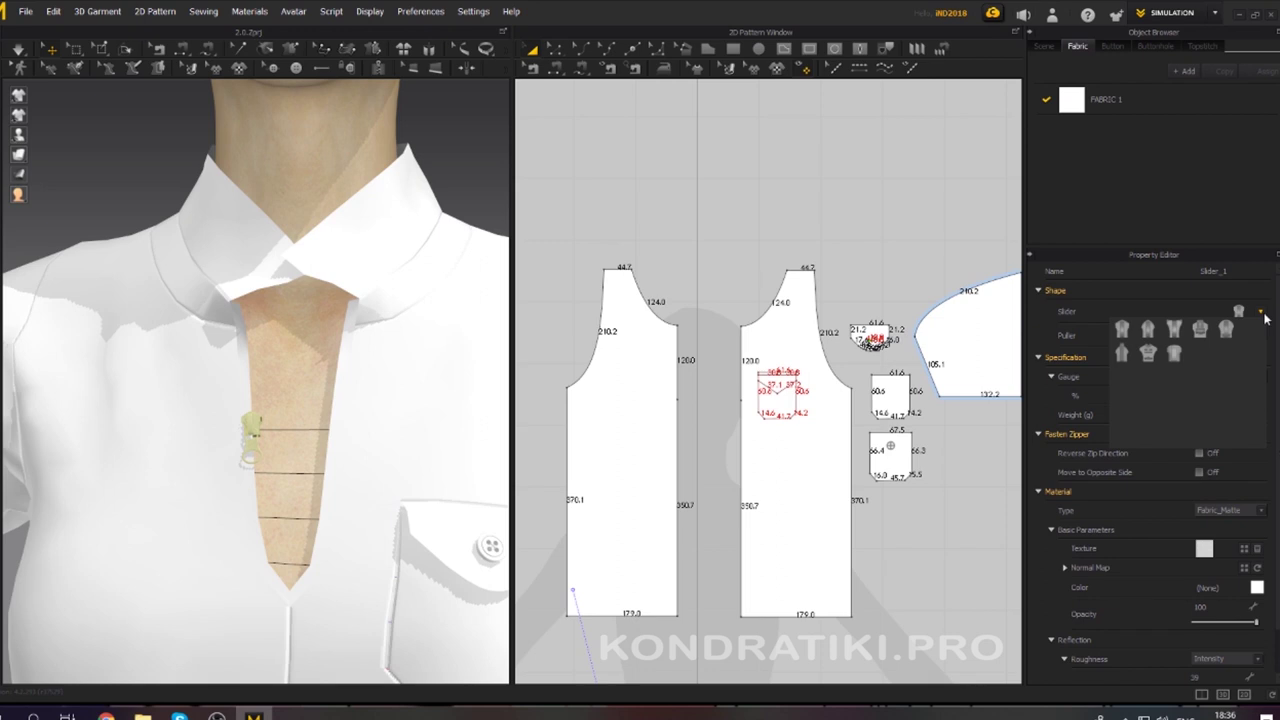
click(1176, 332)
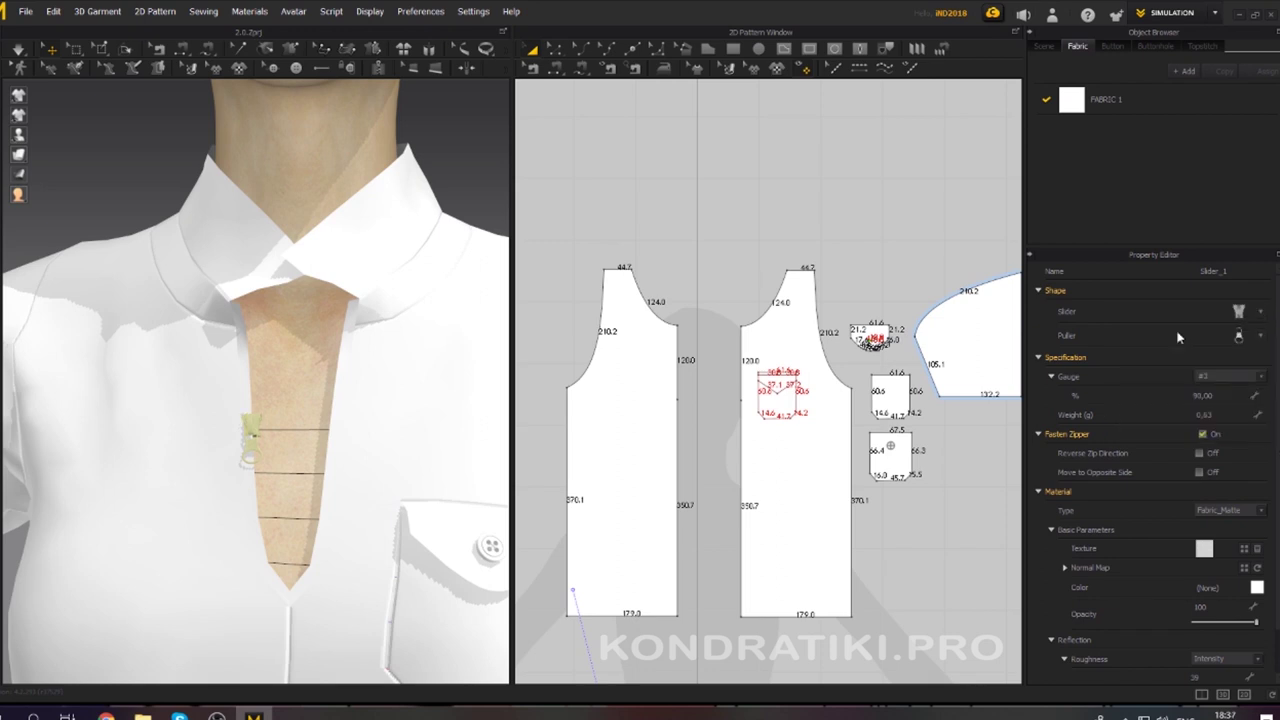
click(1262, 338)
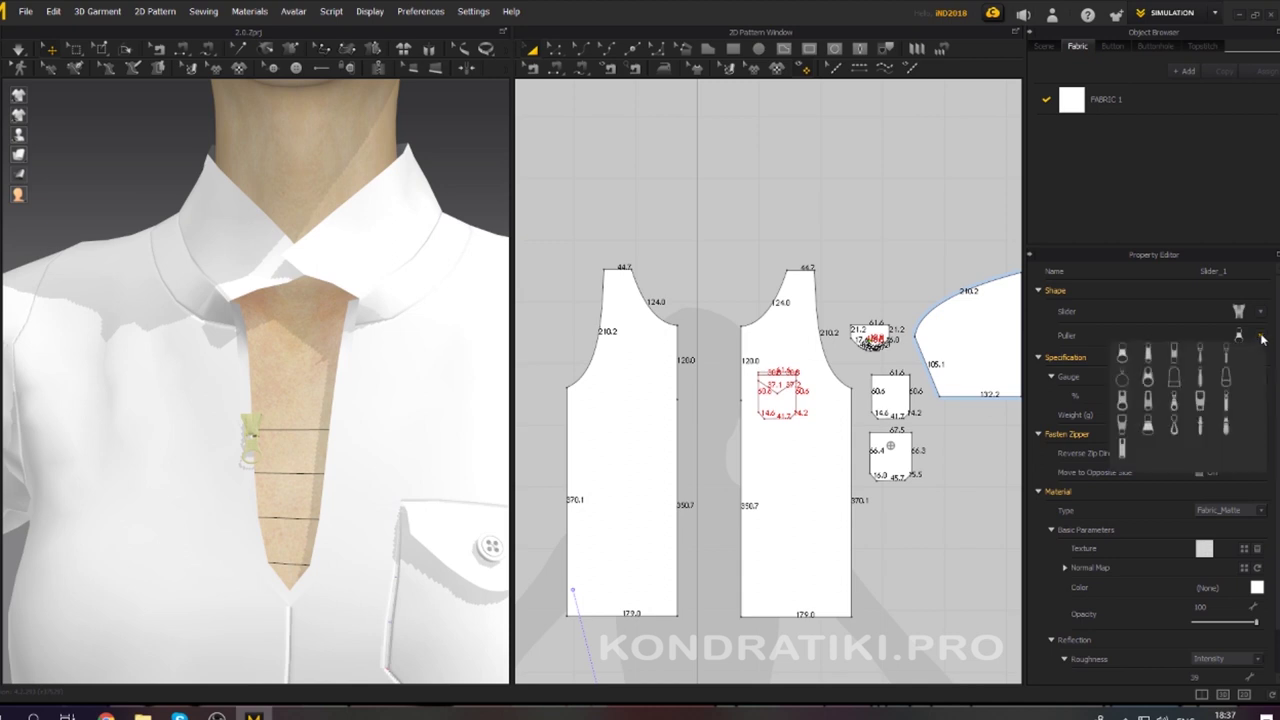
click(1201, 356)
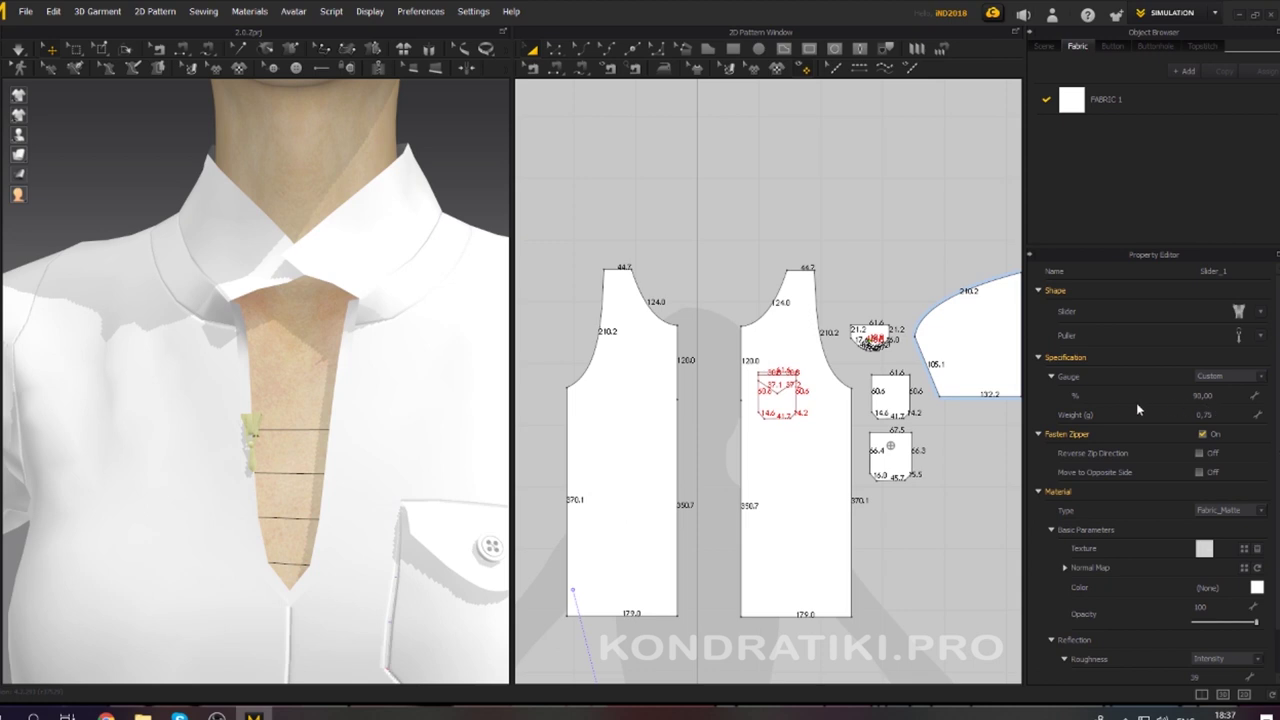
Try an 83% size for the zipper slider, then set it back to 90%.
click(1211, 399)
text(83)
key(Return)
click(1220, 395)
text(90)
key(Return)
Simulate the zipper and change the puller to the slim solid shape, fourth in the second row.
click(17, 50)
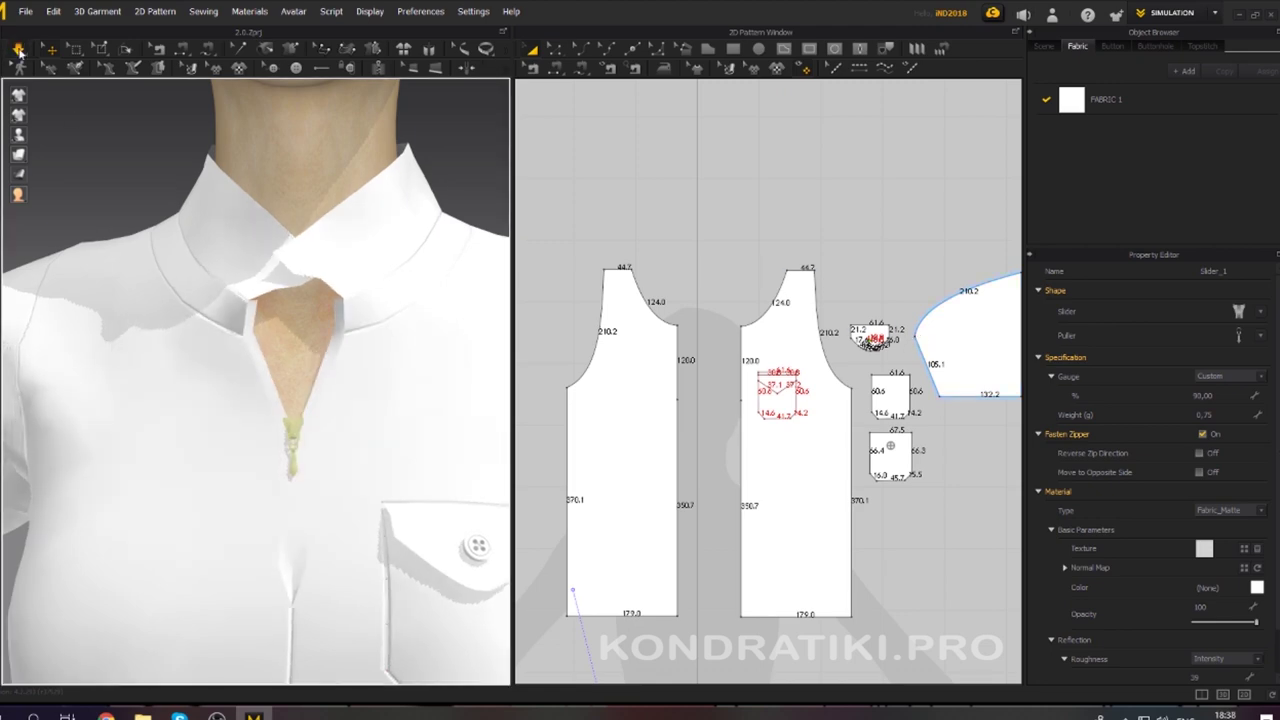
scroll(590, 233, up, 2)
right_drag(483, 218, 542, 238)
click(1261, 337)
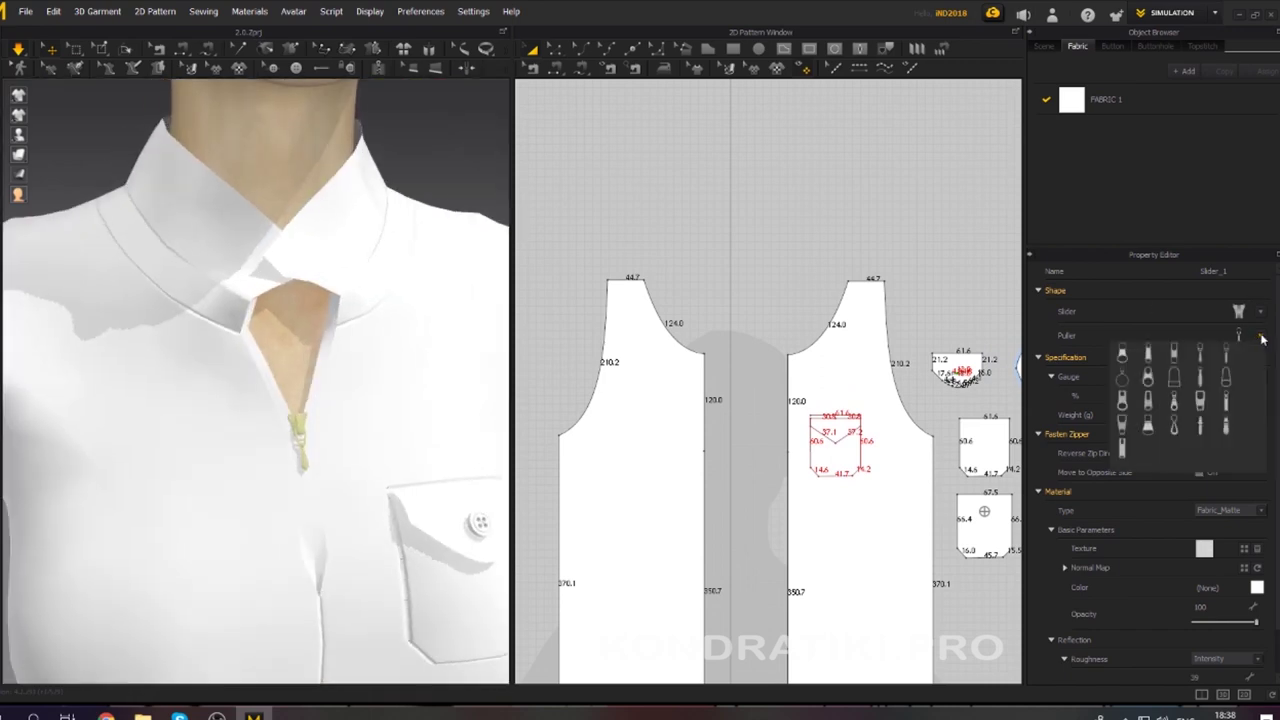
click(1202, 381)
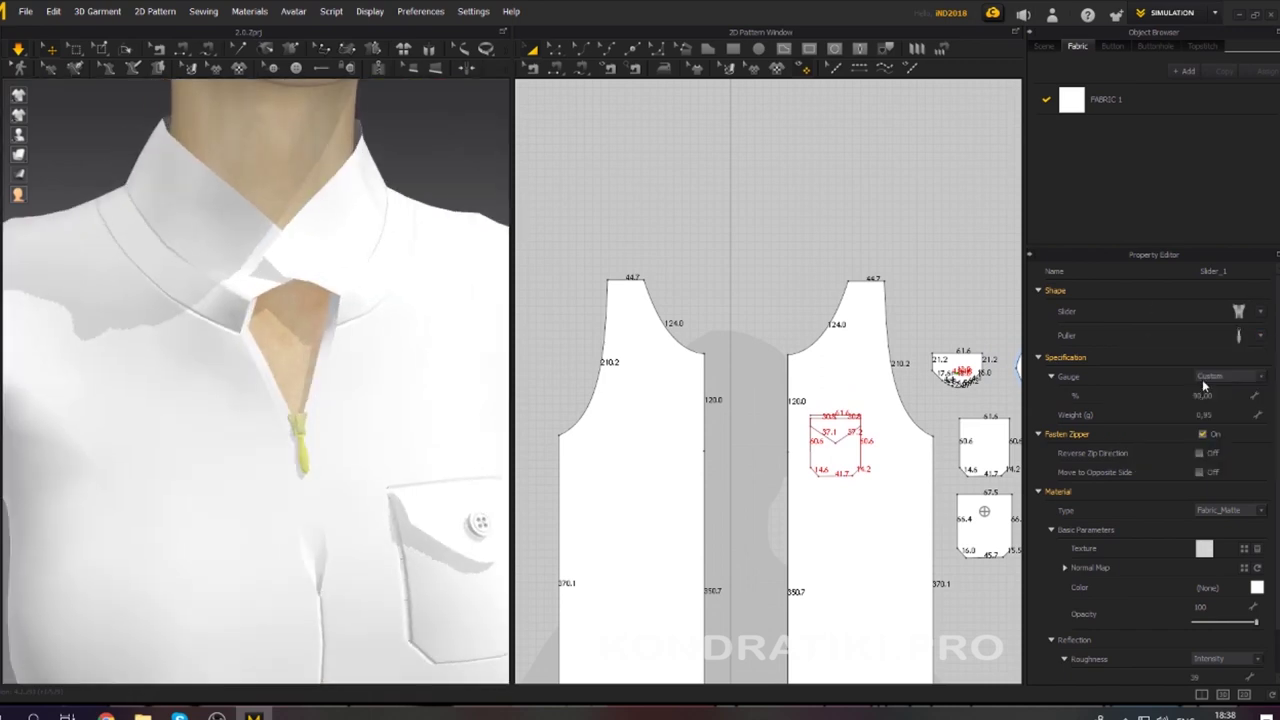
right_drag(426, 226, 406, 182)
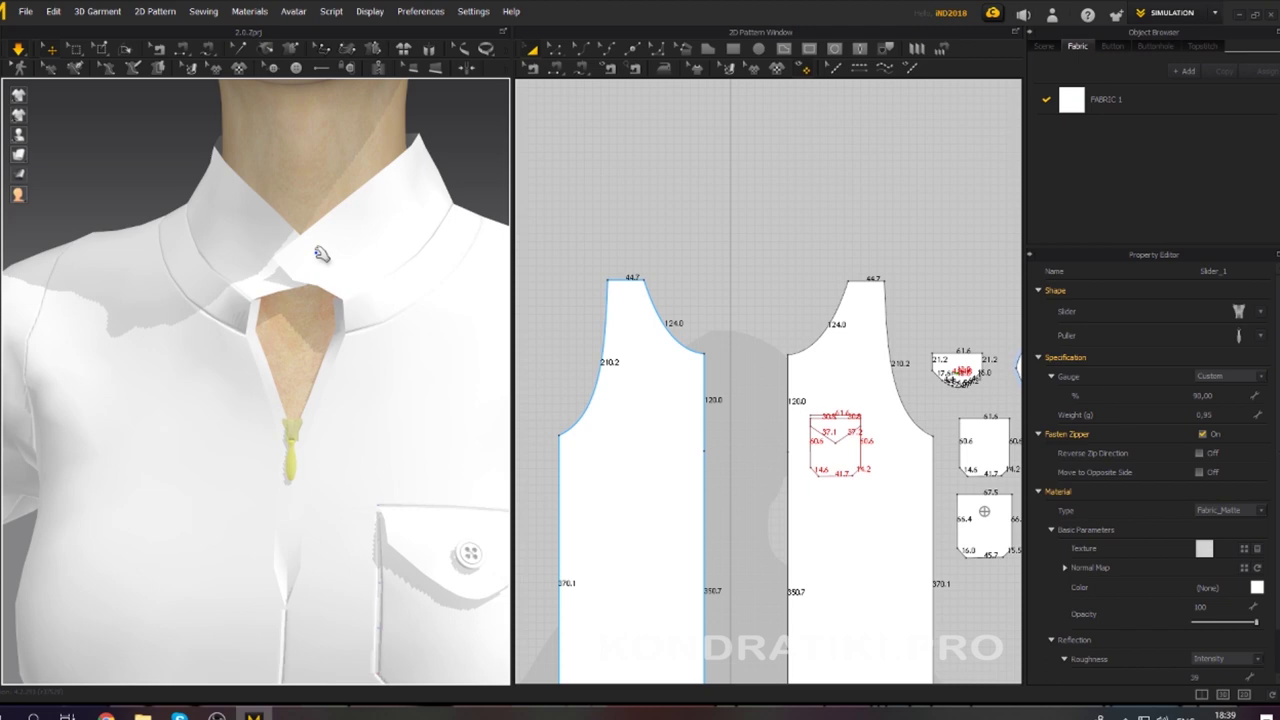
Fold both collar pieces outward and down over the collar stand by pulling them in the running simulation.
drag(320, 254, 54, 287)
drag(391, 242, 403, 277)
right_drag(383, 229, 311, 262)
scroll(312, 262, down, 8)
right_drag(434, 288, 352, 284)
drag(378, 330, 357, 380)
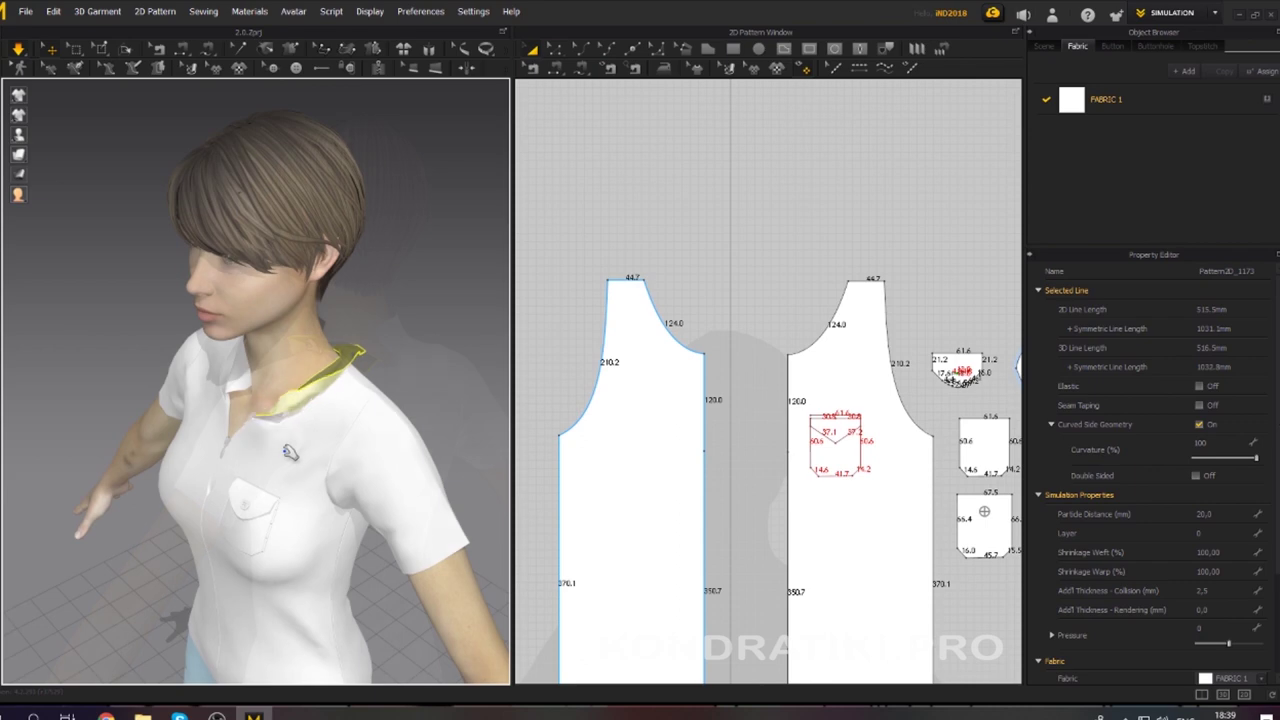
drag(291, 451, 275, 378)
right_drag(272, 378, 309, 388)
drag(318, 379, 315, 421)
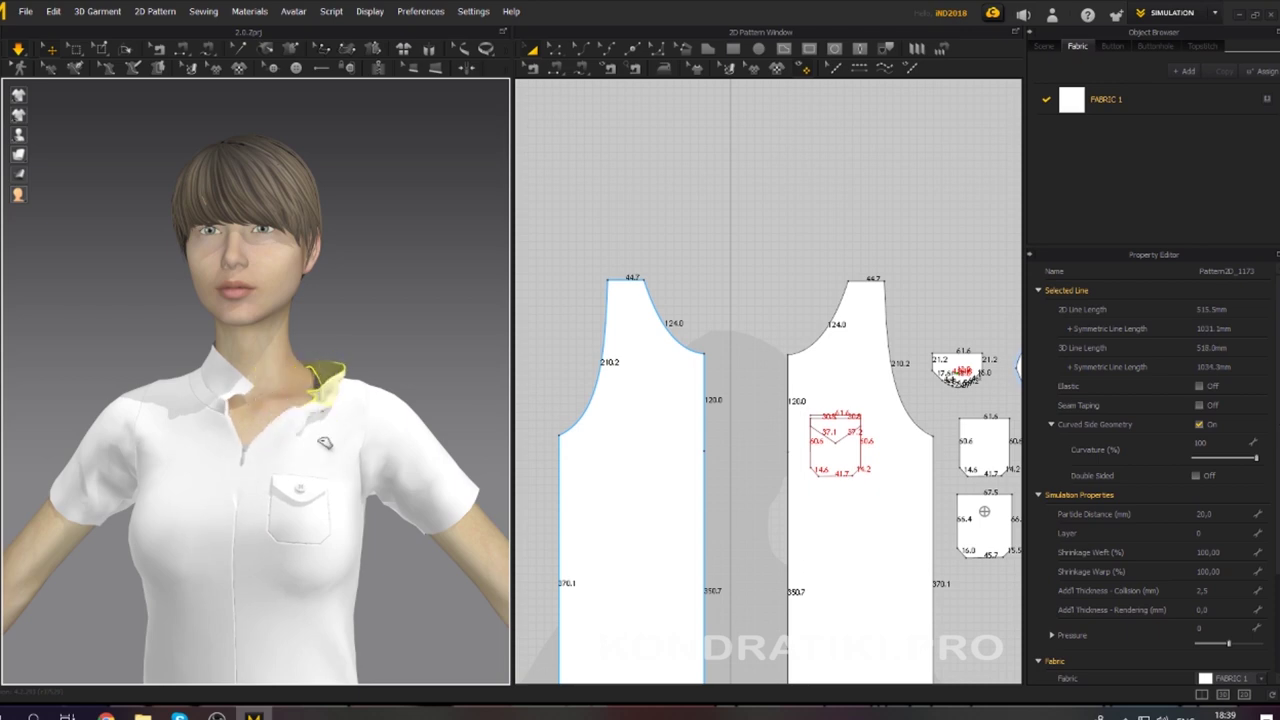
mouse_move(310, 328)
right_down()
mouse_move(320, 312)
mouse_move(60, 321)
mouse_move(326, 340)
right_up()
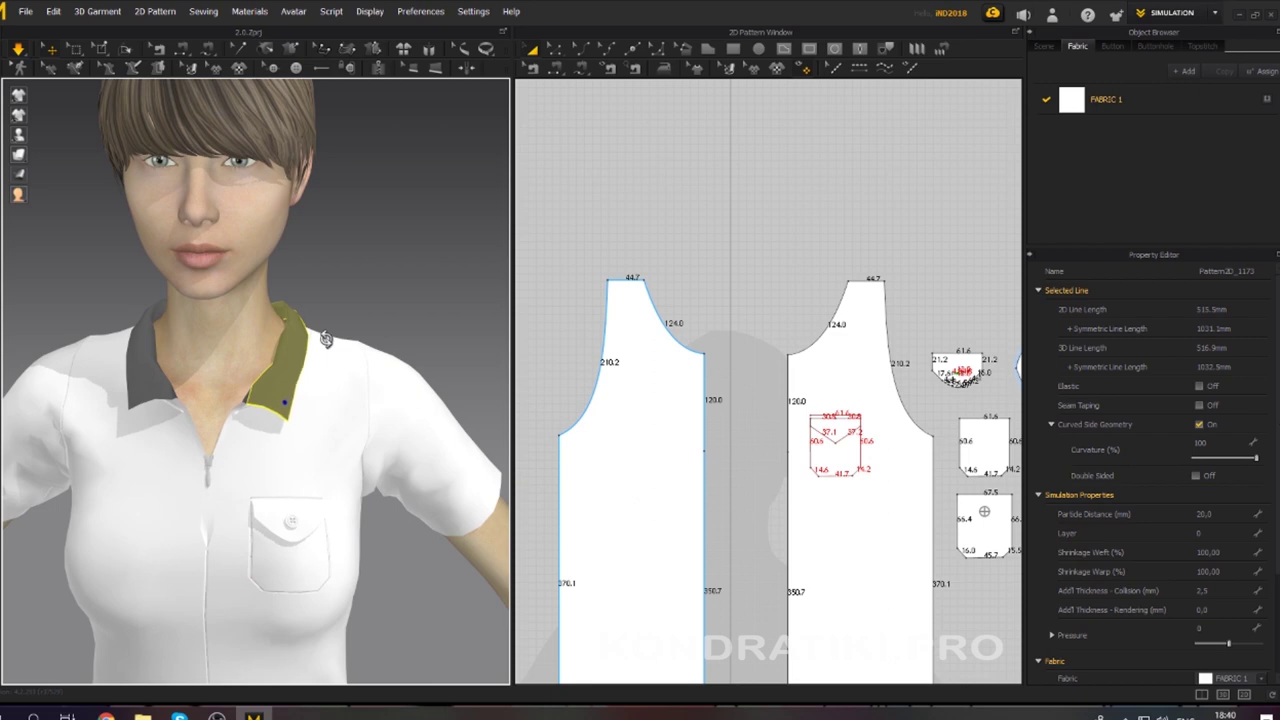
scroll(350, 305, down, 5)
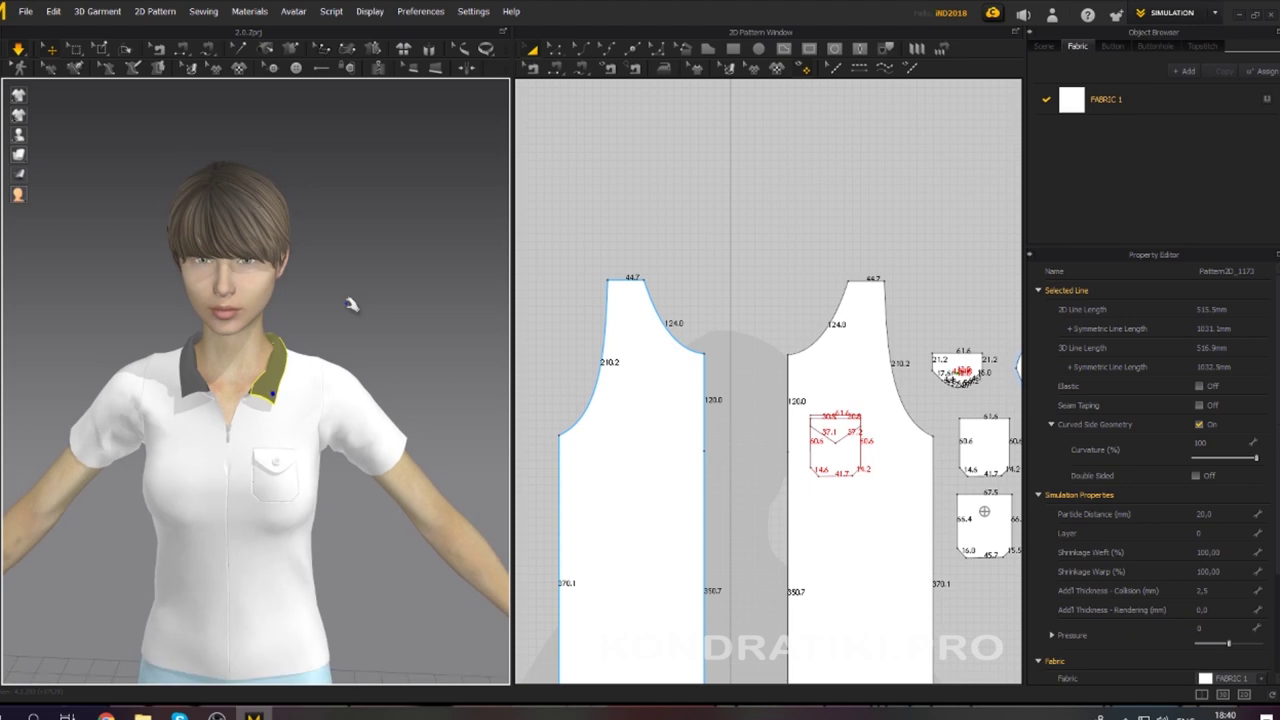
Reshape the collar pieces by moving the upper front corner up and about 21 mm outward, making a pointed front edge about 76 mm long.
click(814, 259)
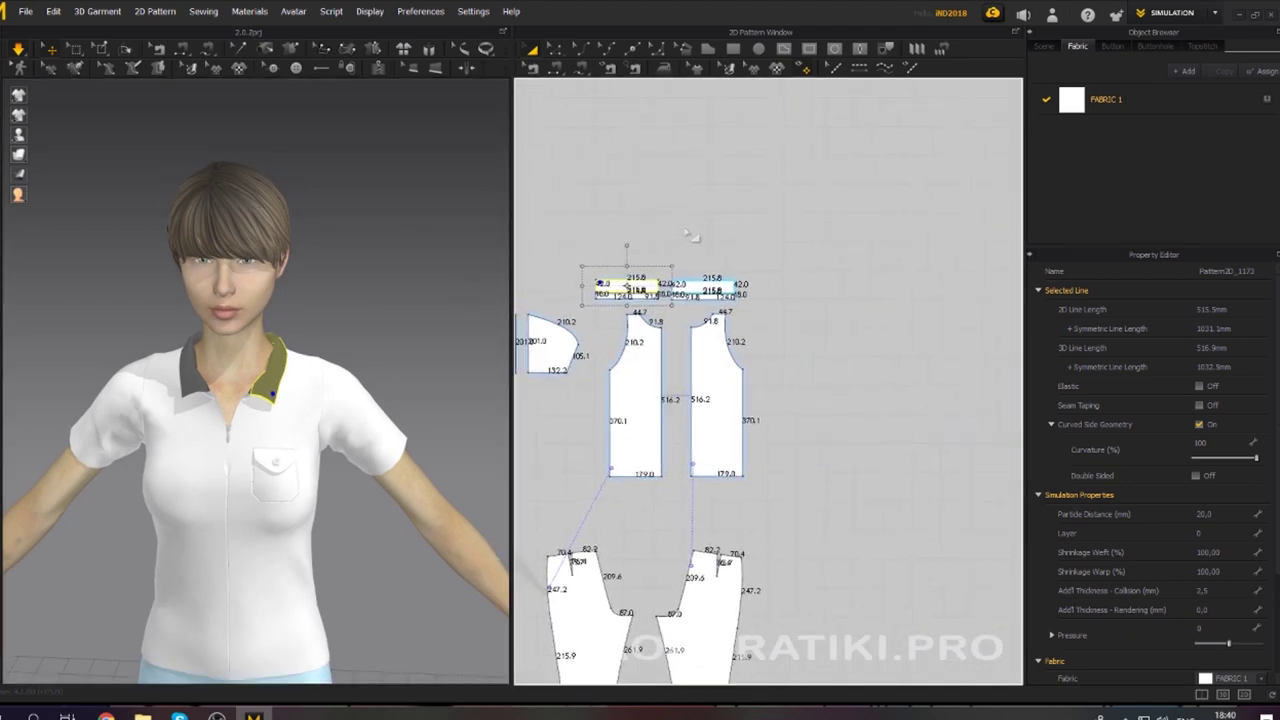
click(674, 246)
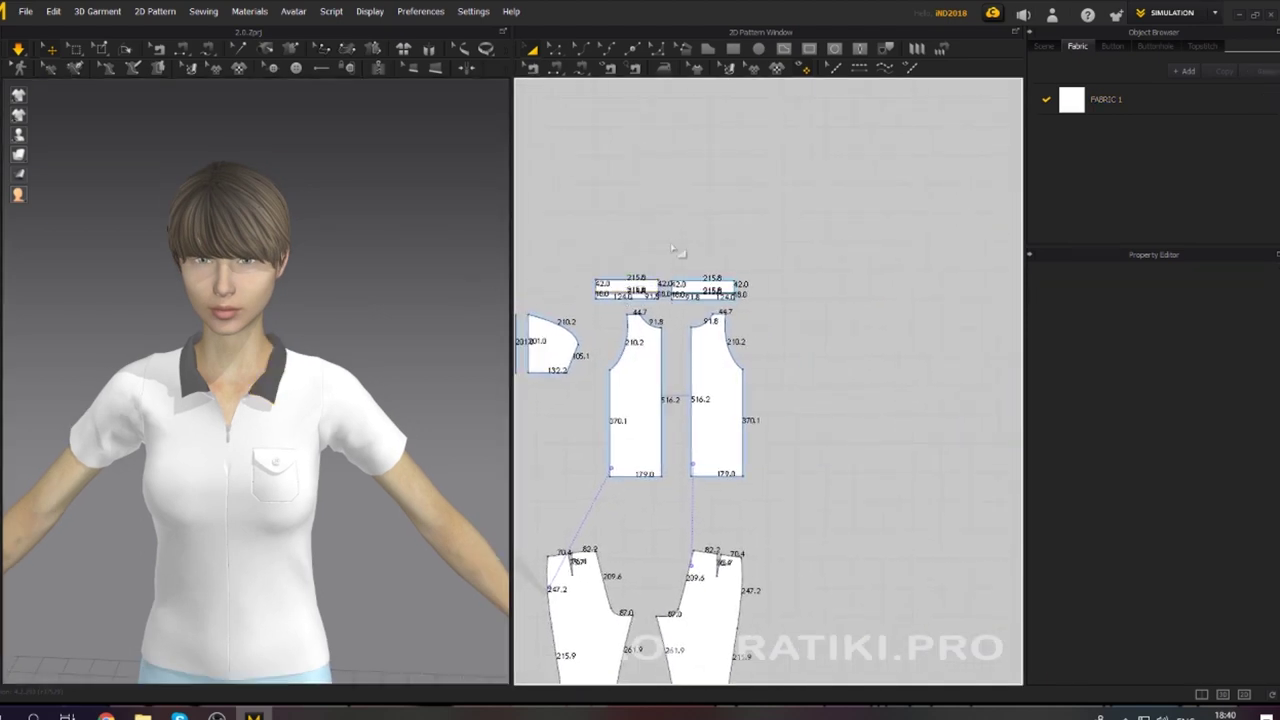
scroll(711, 263, up, 10)
right_drag(729, 309, 1004, 257)
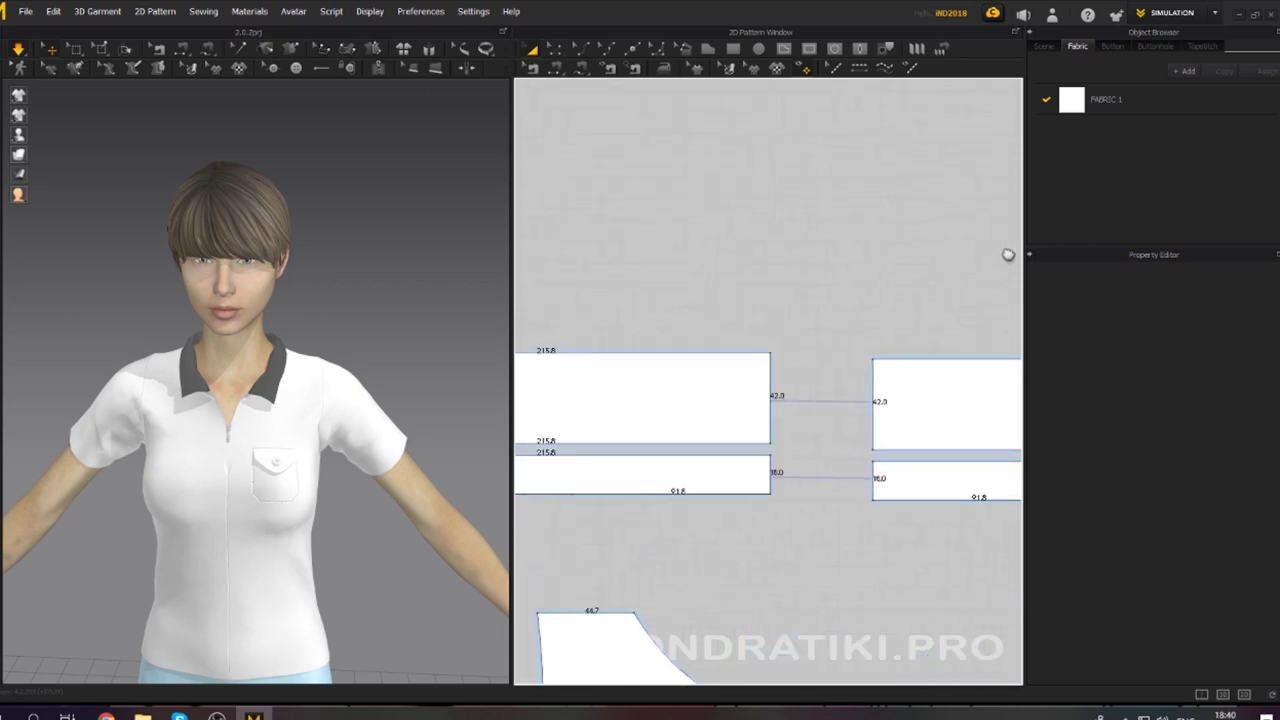
scroll(930, 250, down, 4)
right_drag(776, 226, 796, 274)
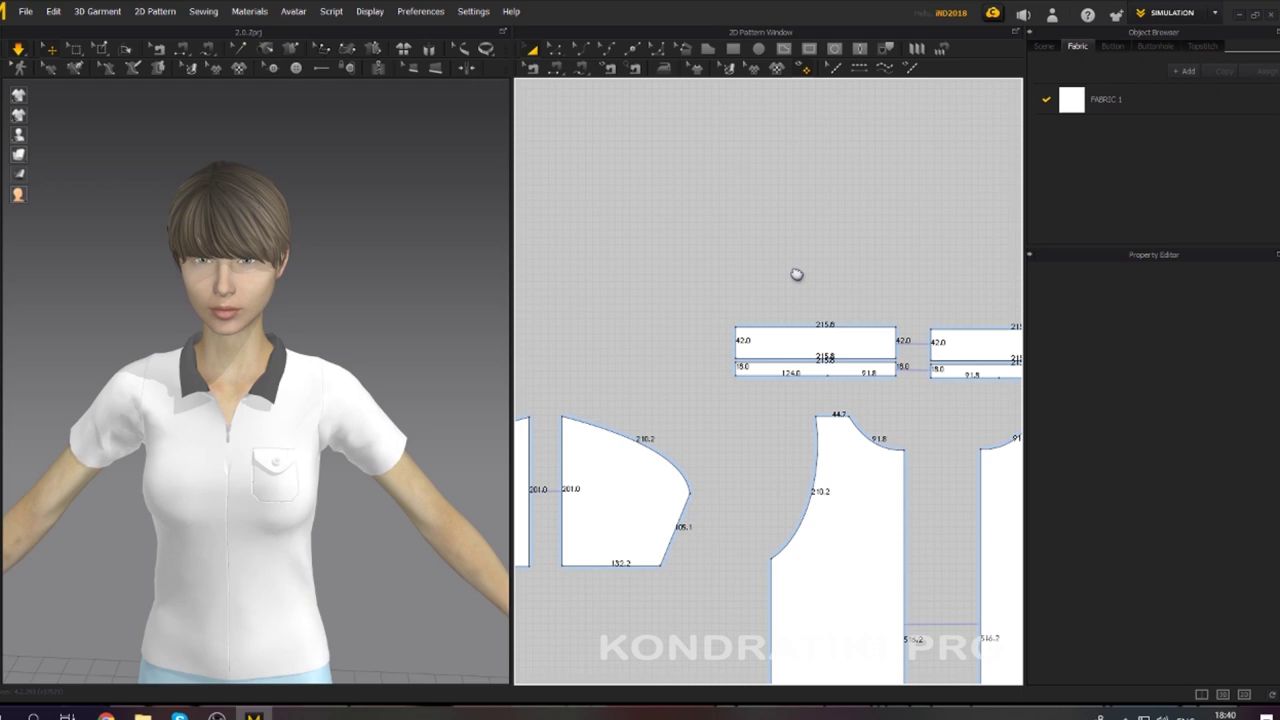
key(ctrl+a)
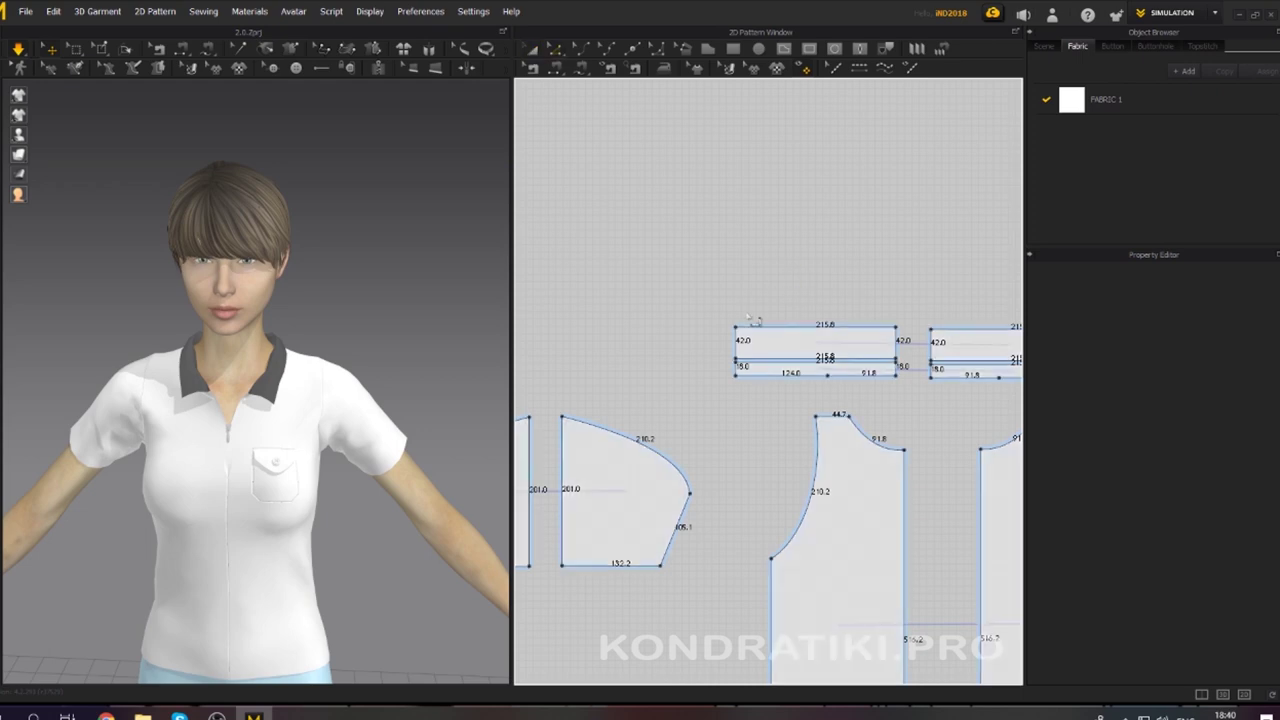
drag(742, 339, 747, 316)
right_drag(394, 346, 440, 311)
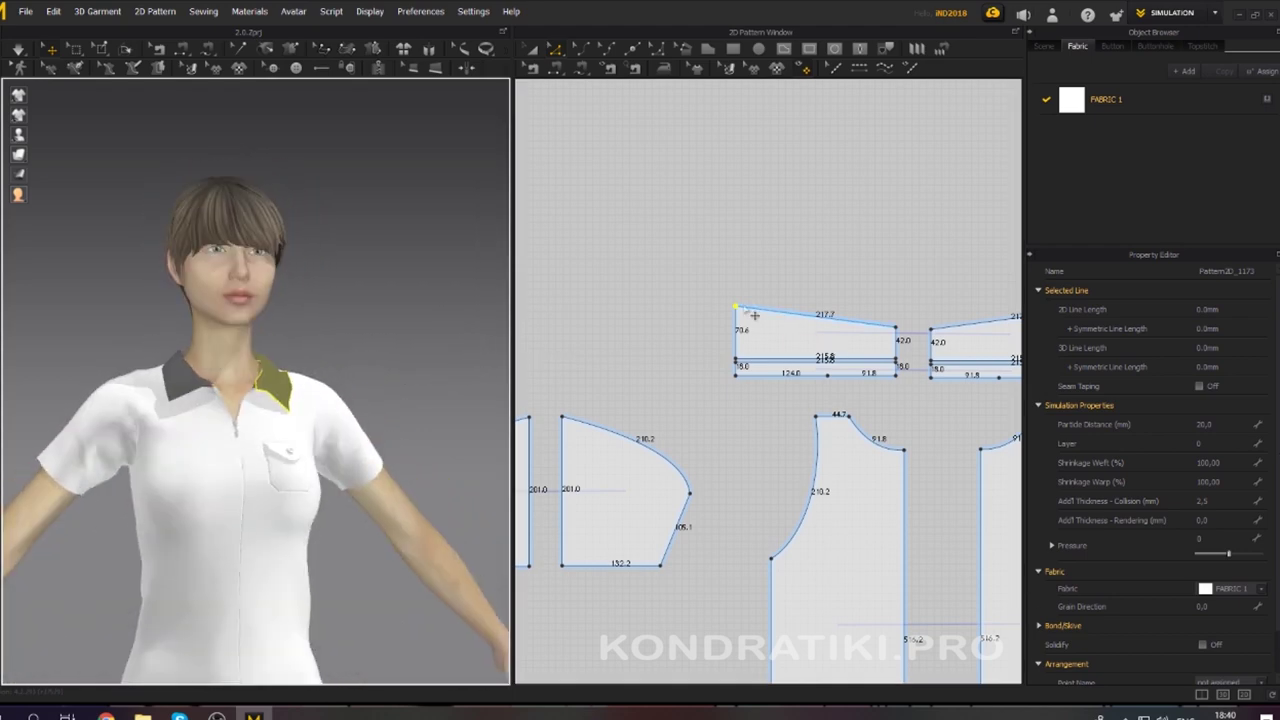
drag(747, 316, 734, 316)
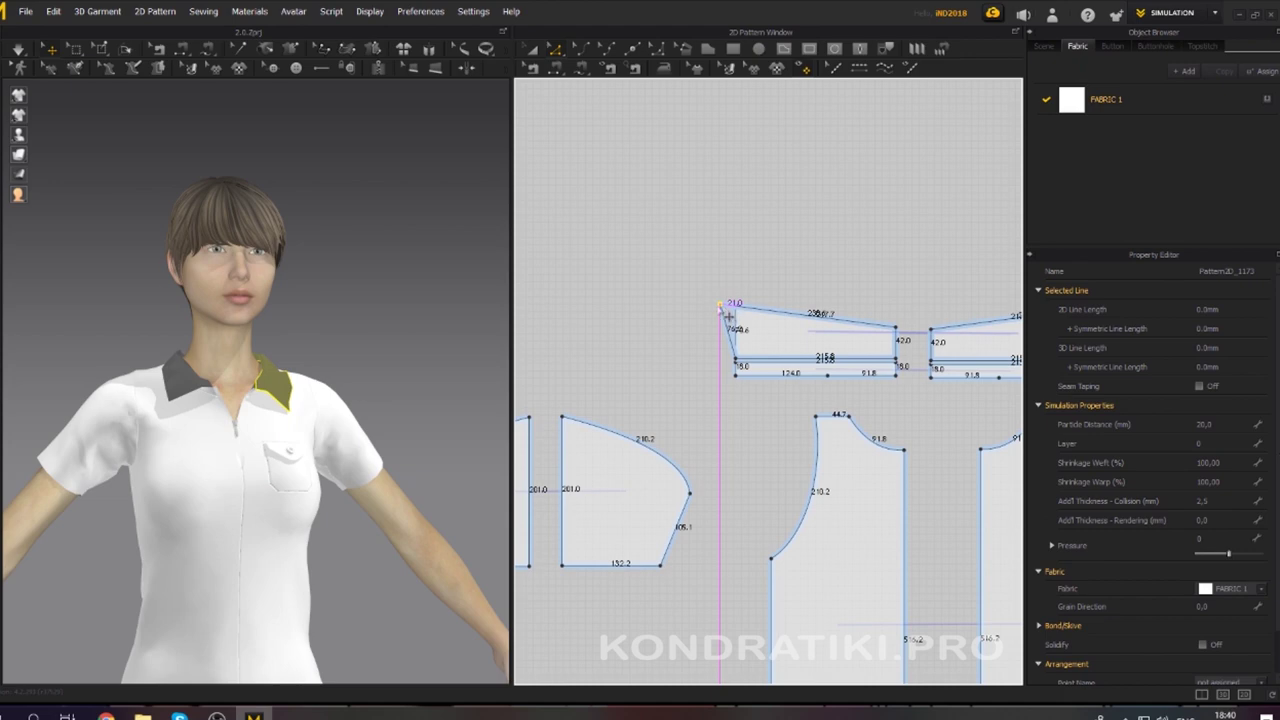
drag(729, 316, 728, 316)
Examine from the back and side how the collar sits around the back of the neck.
right_drag(327, 367, 109, 406)
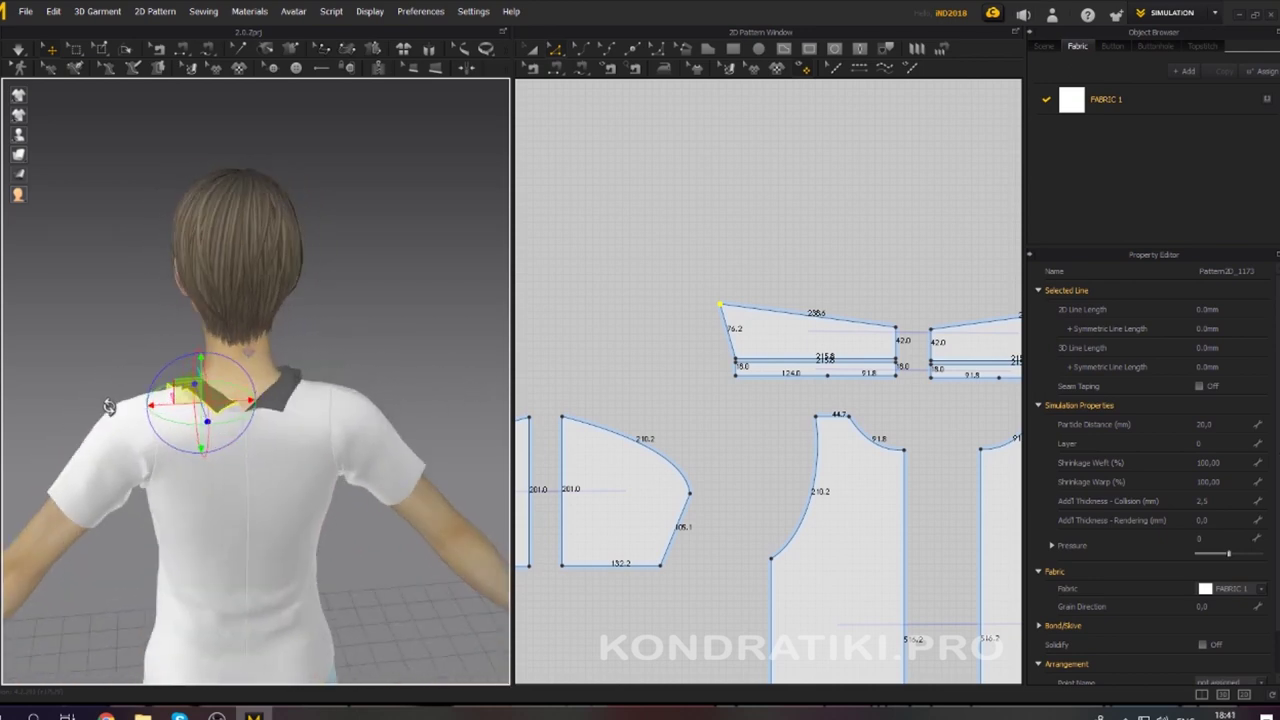
right_drag(277, 340, 514, 326)
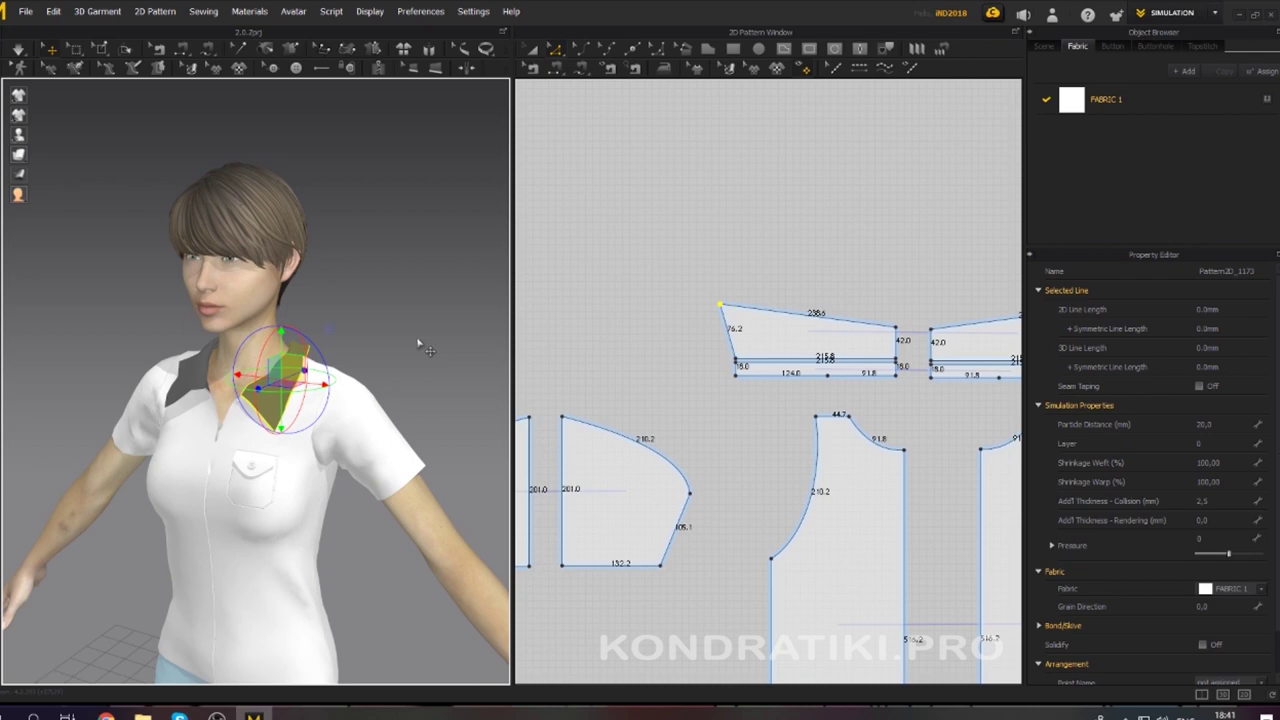
right_drag(420, 345, 365, 360)
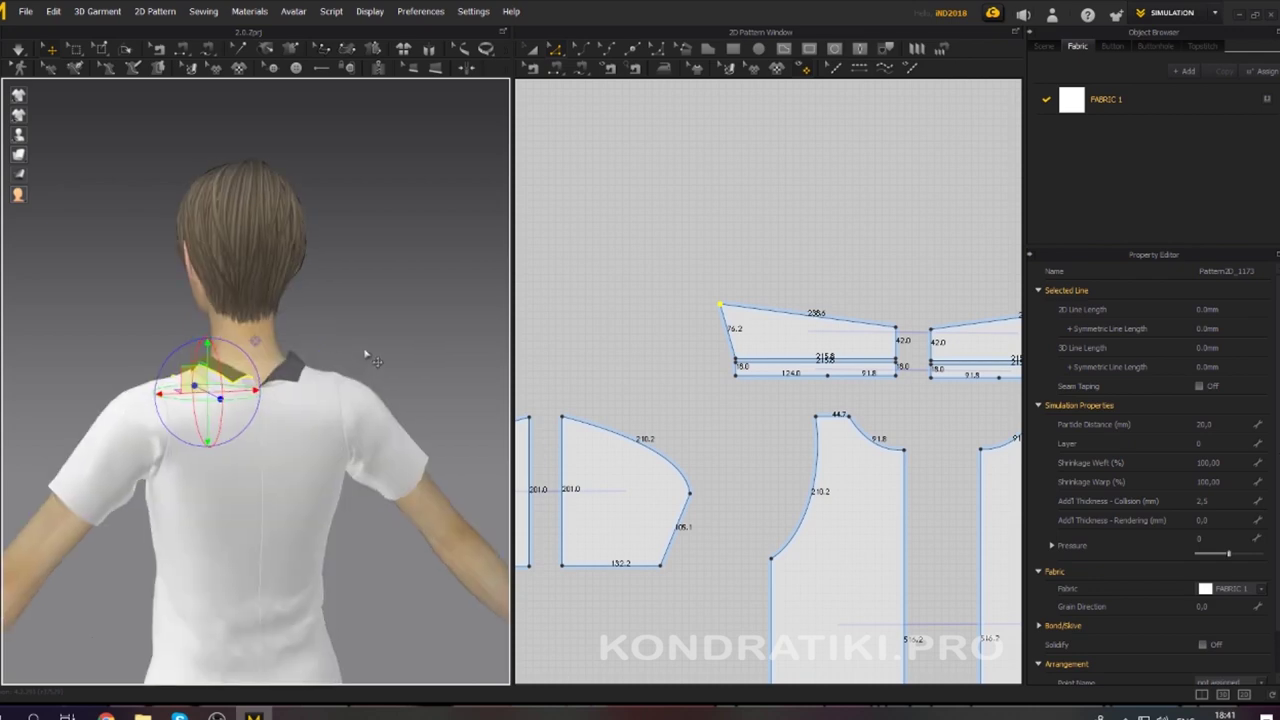
scroll(926, 306, down, 4)
middle_drag(925, 293, 762, 300)
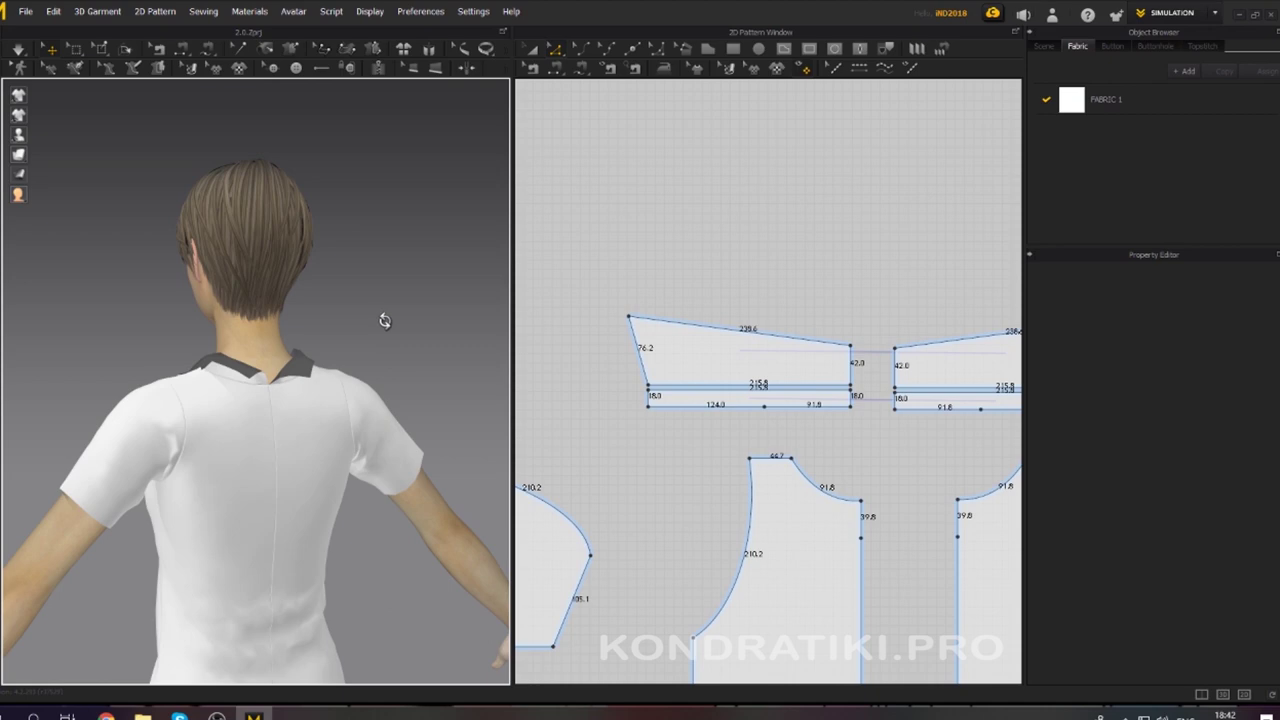
right_drag(389, 309, 354, 268)
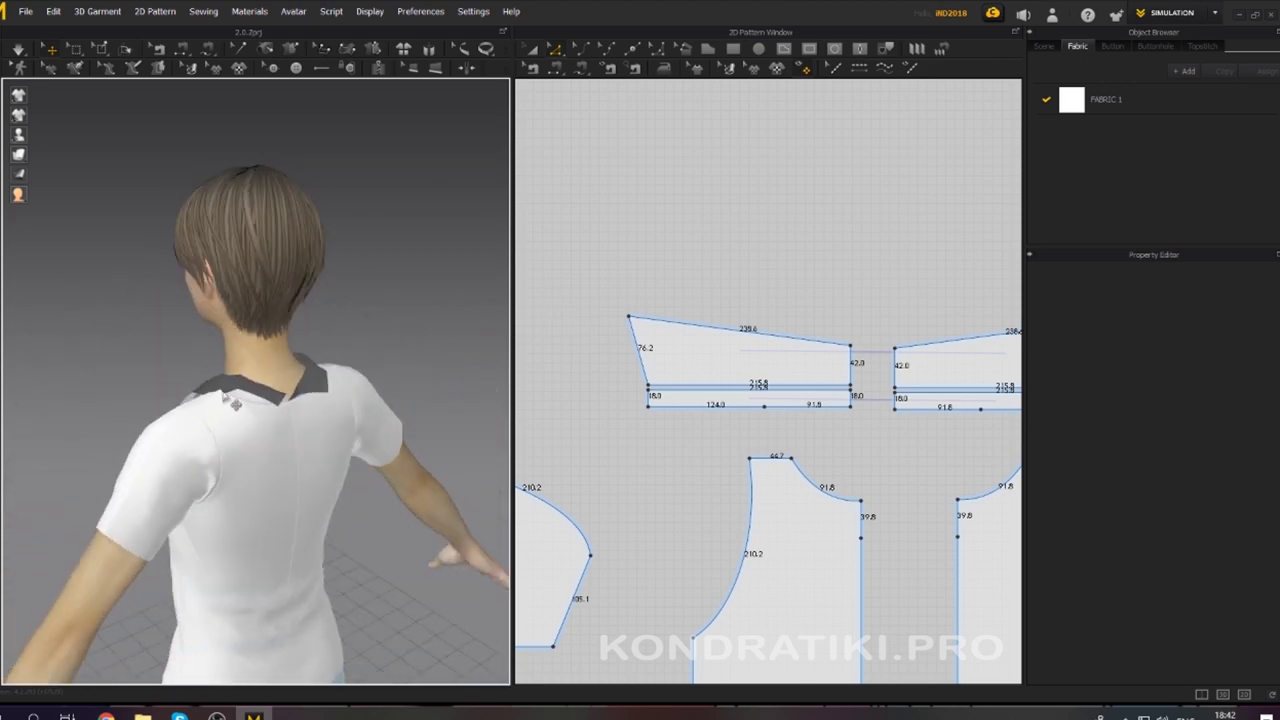
middle_drag(379, 325, 443, 157)
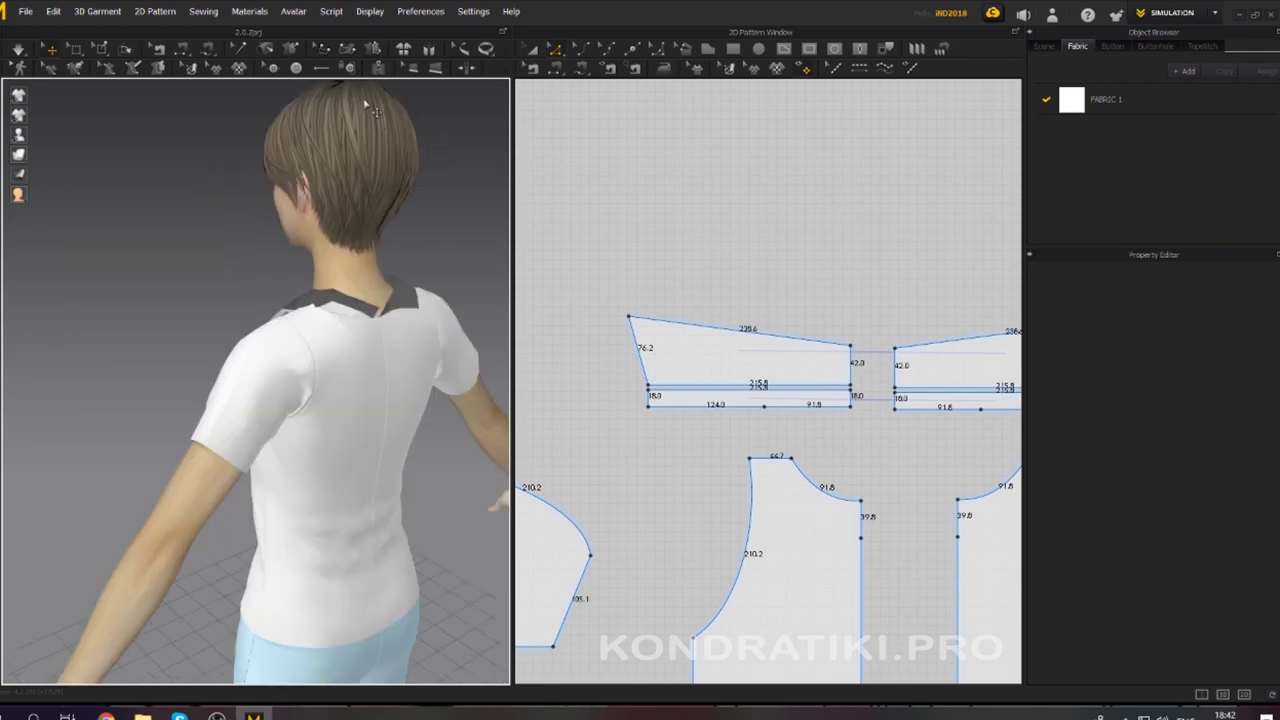
Tack the upper centre back corner of each collar piece to the centre back edge of its back panel below the neckline, and simulate.
click(265, 50)
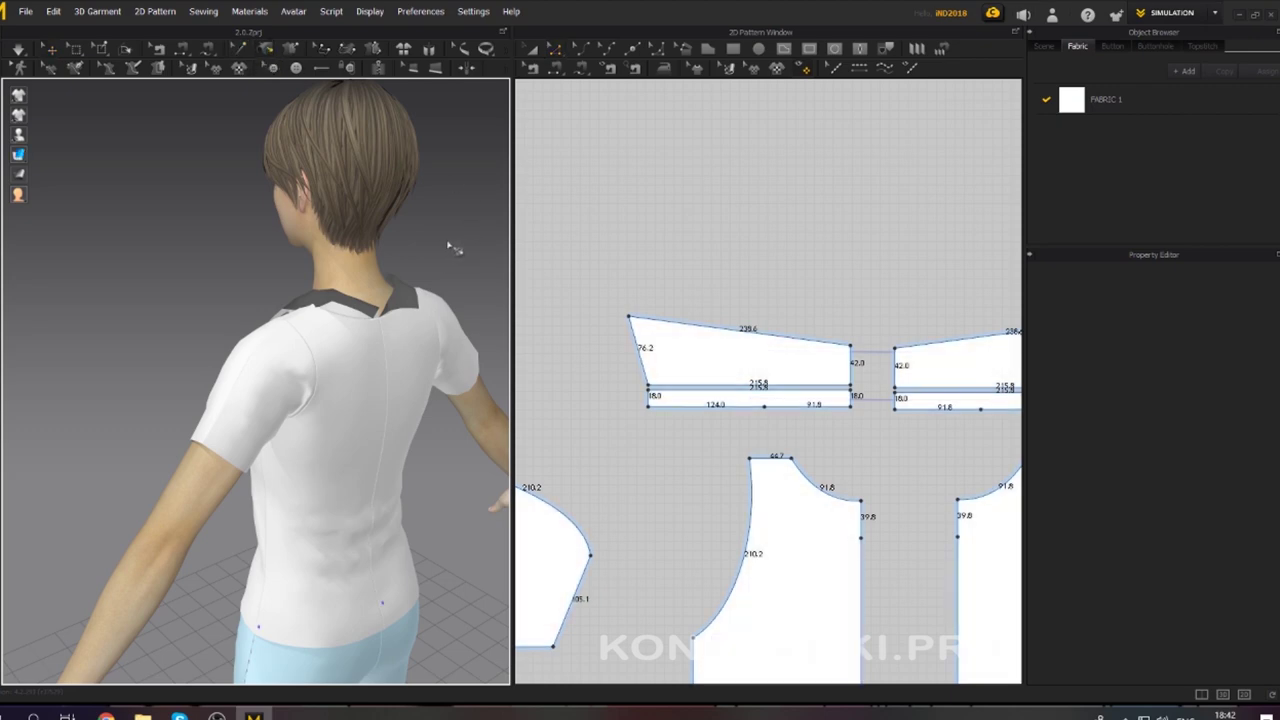
right_drag(450, 247, 429, 233)
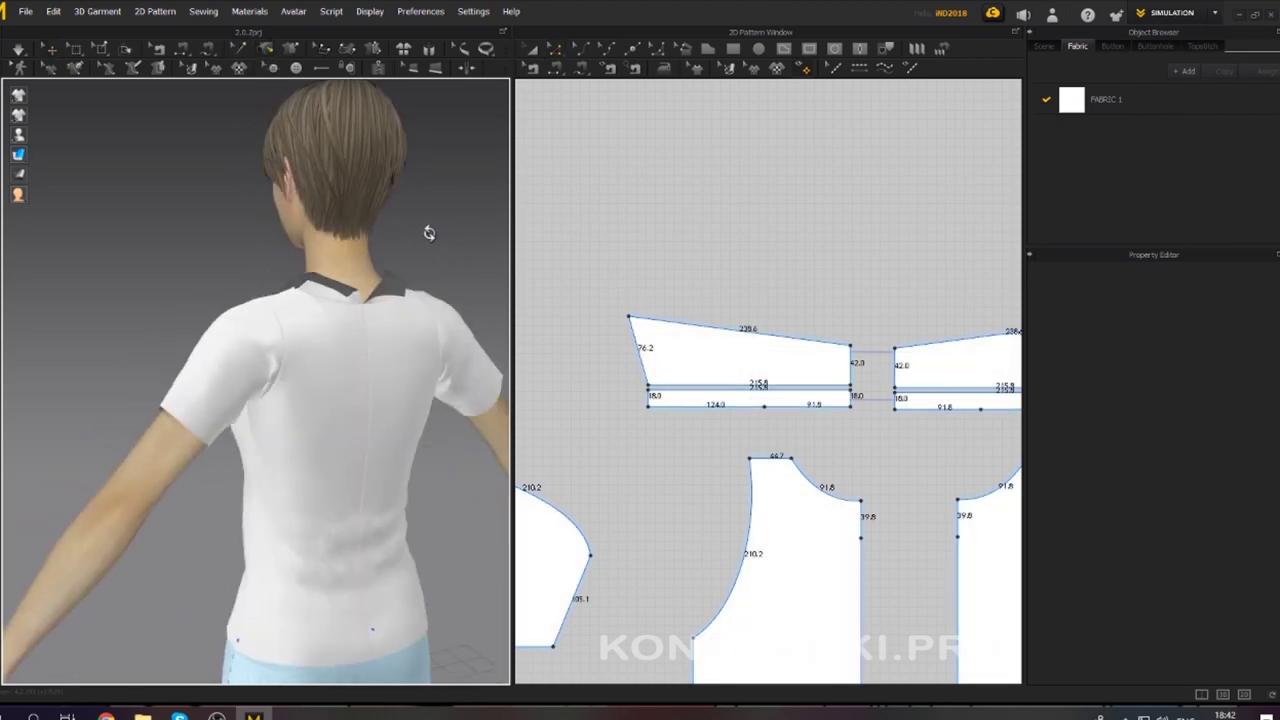
right_drag(774, 249, 615, 176)
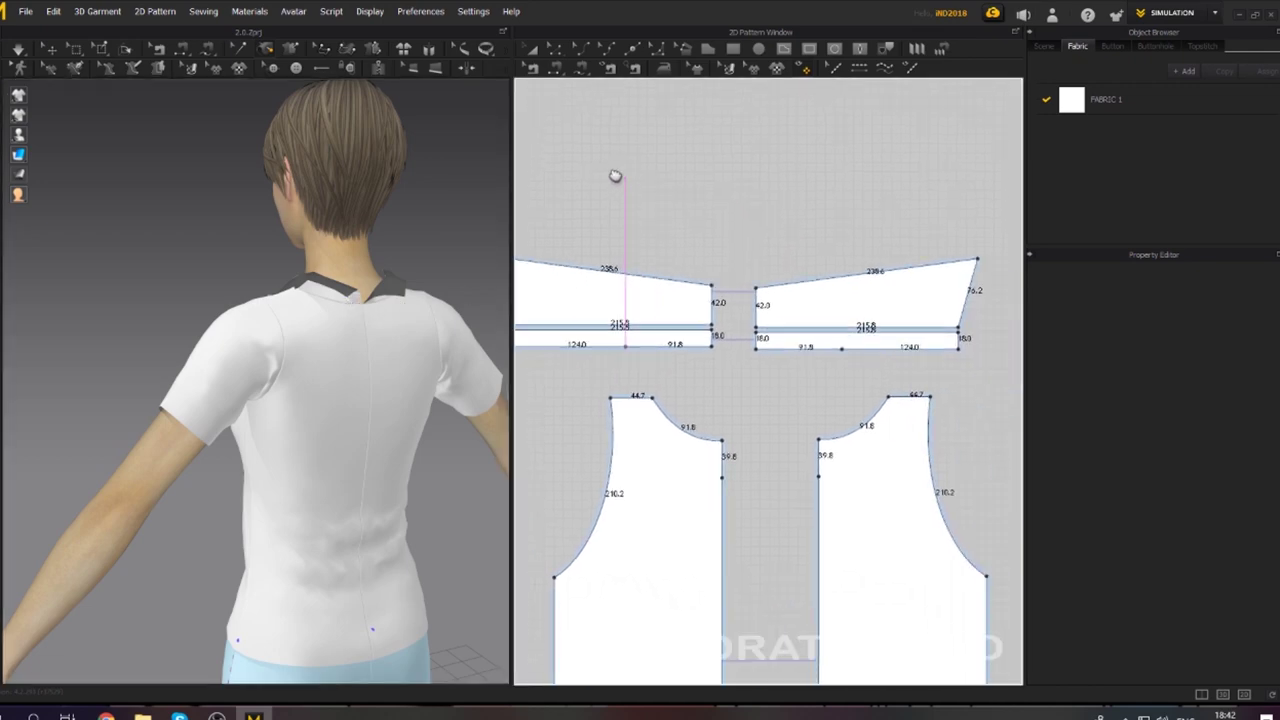
middle_drag(615, 176, 598, 167)
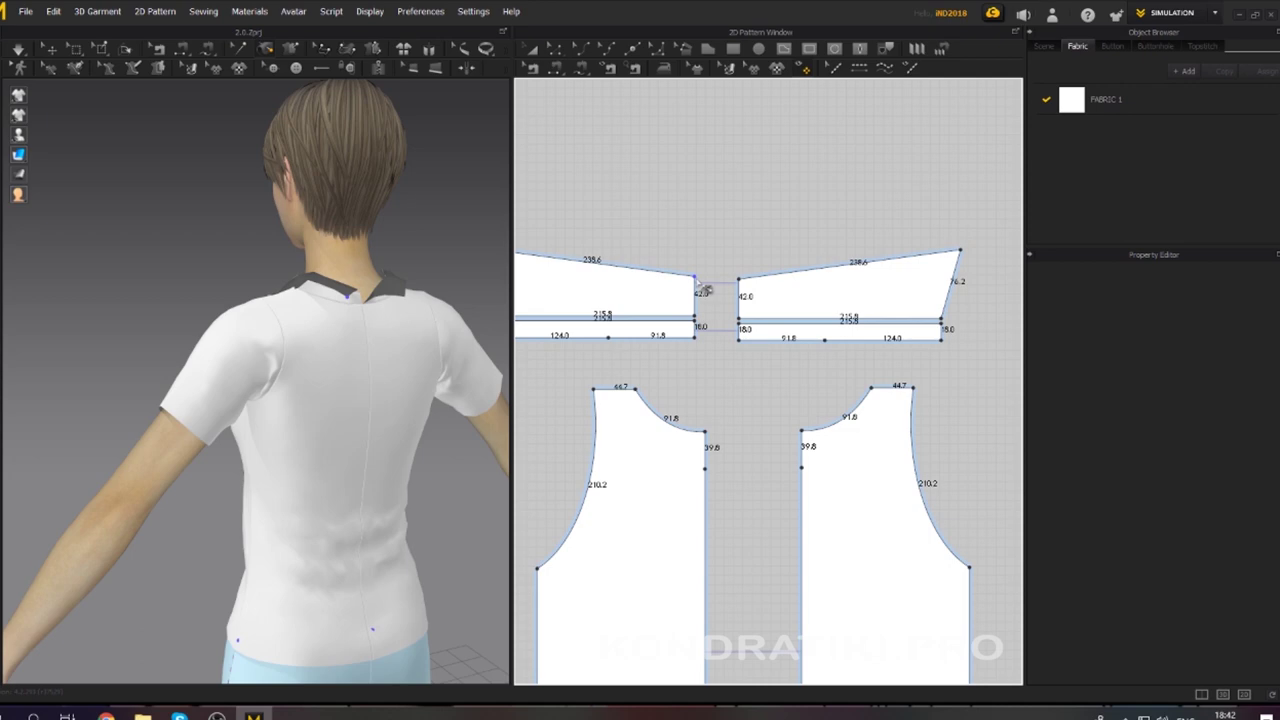
click(711, 469)
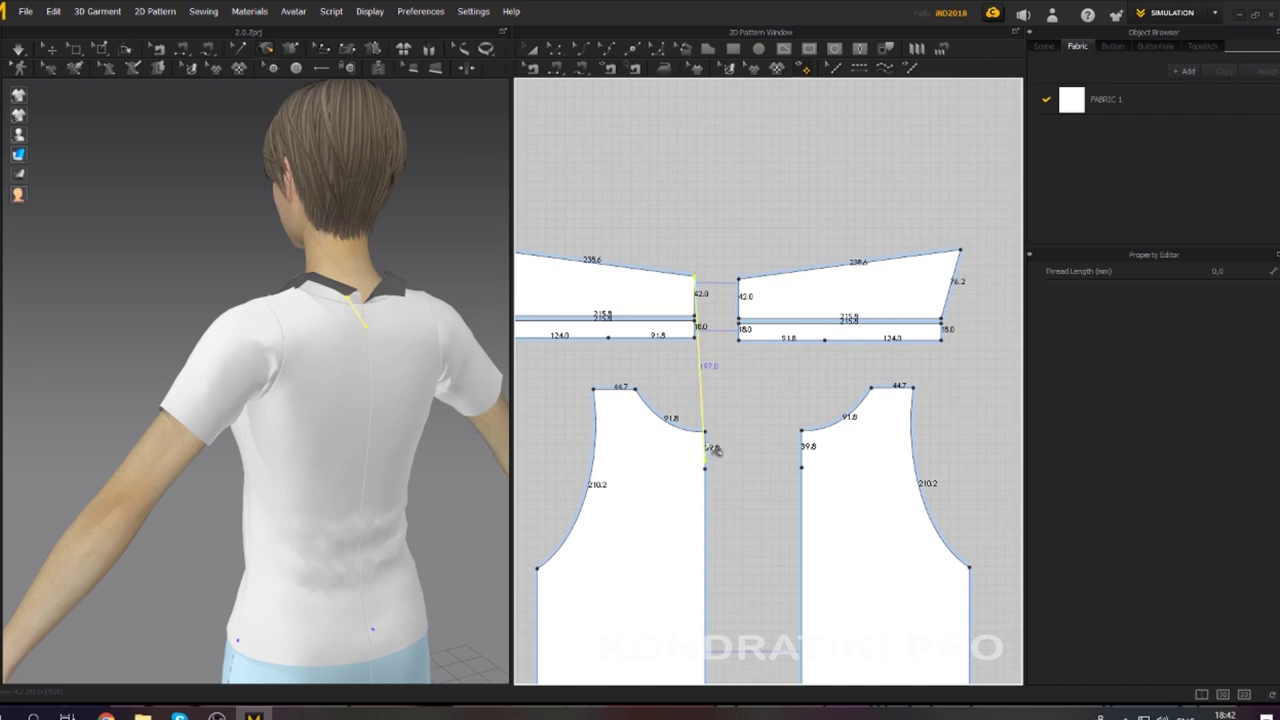
click(733, 343)
click(805, 466)
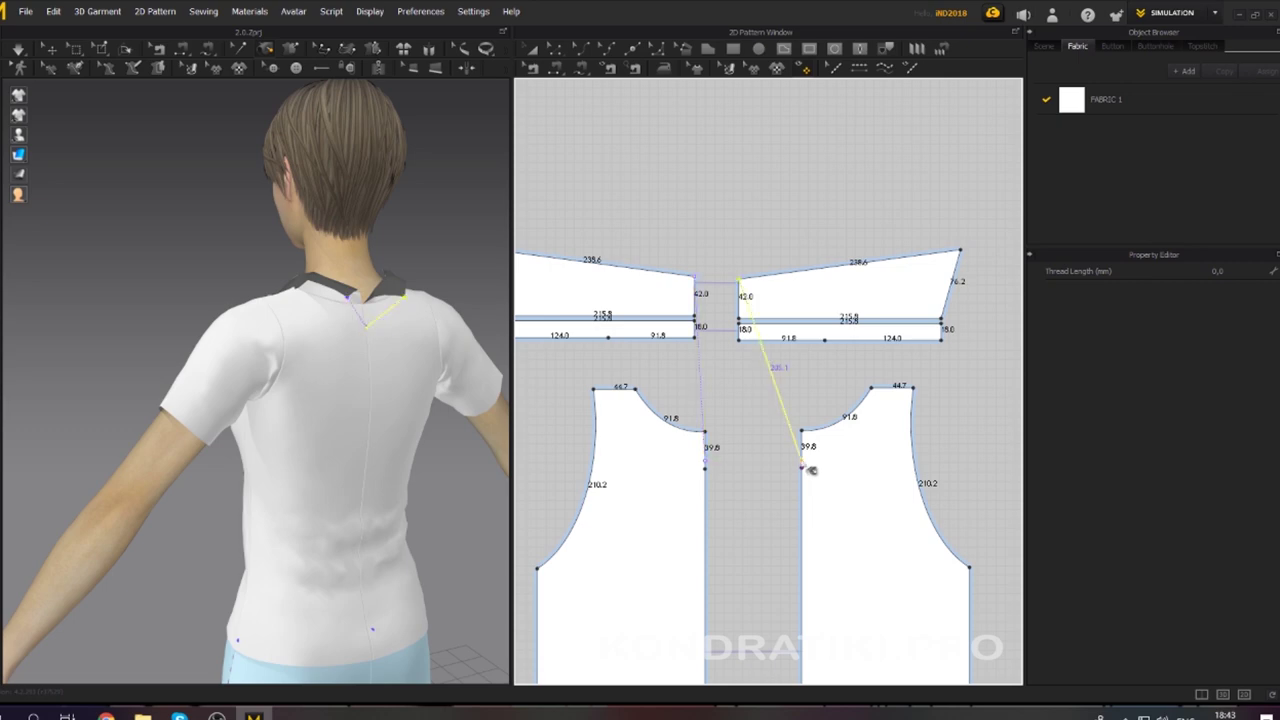
key(space)
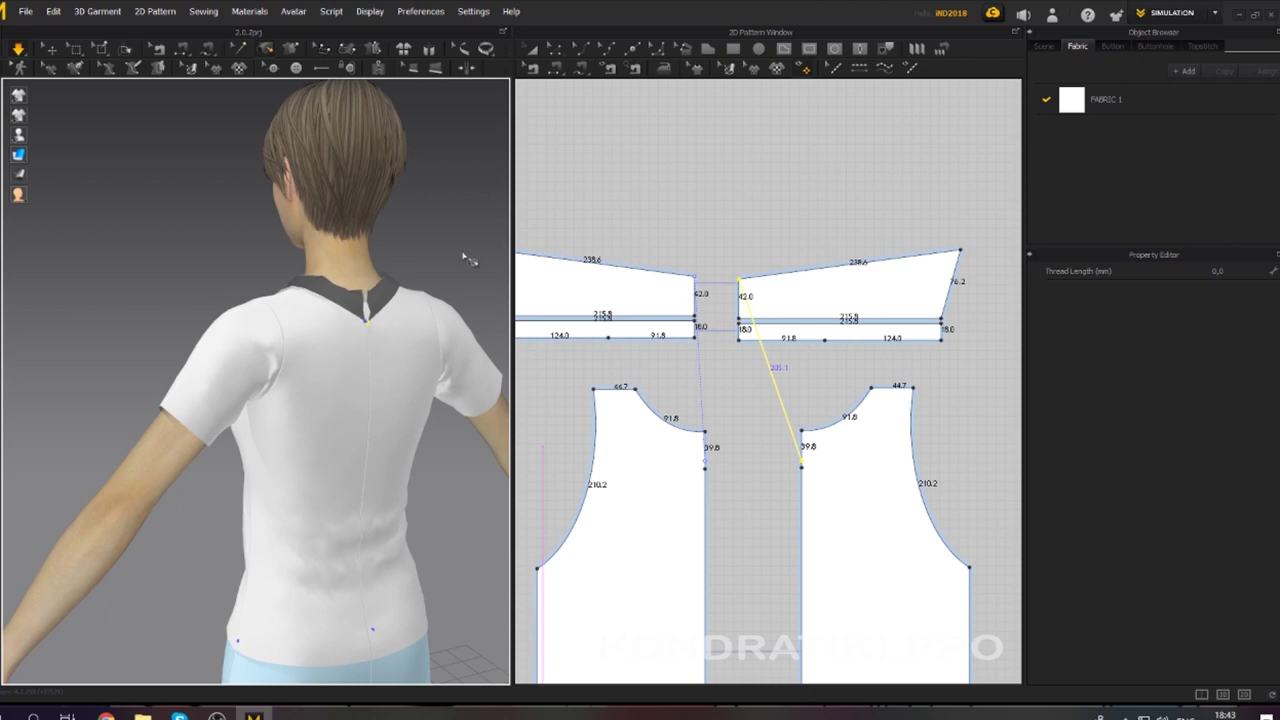
mouse_move(466, 223)
right_down()
mouse_move(346, 214)
mouse_move(266, 247)
mouse_move(502, 240)
mouse_move(243, 237)
mouse_move(428, 244)
mouse_move(441, 218)
right_up()
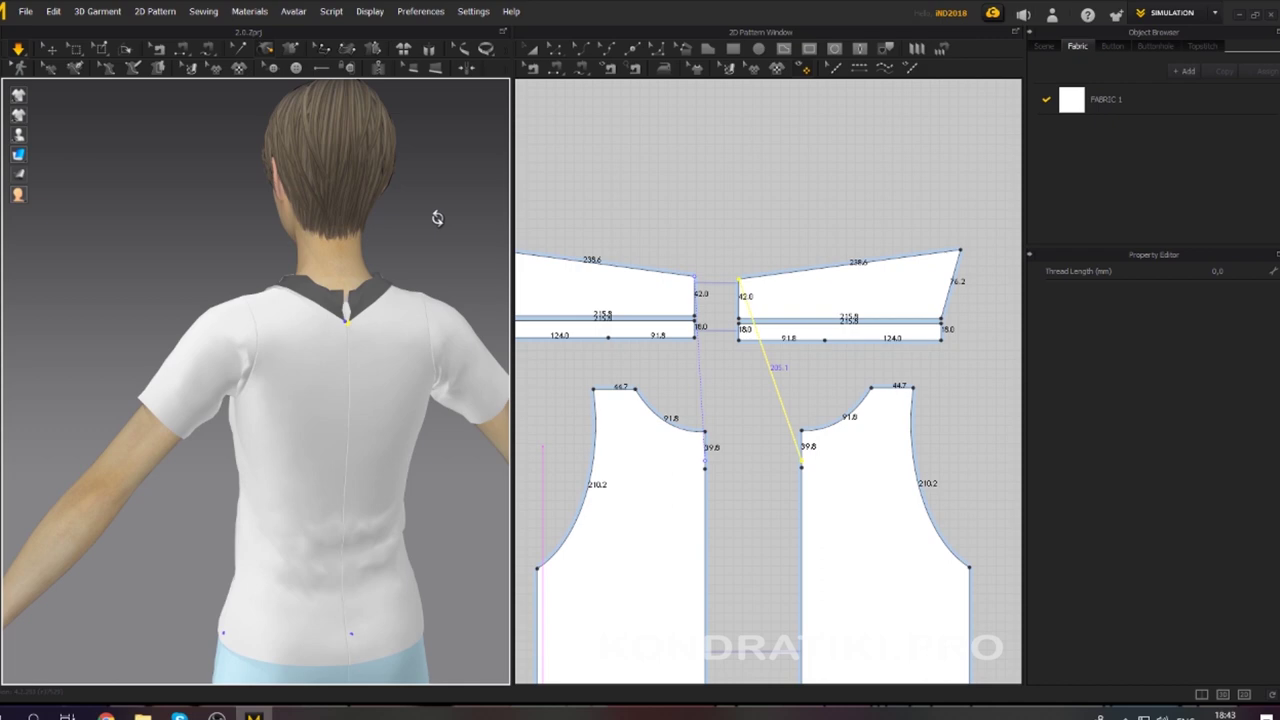
Sew the centre back edges of the two collar pieces together and those of the two collar stands together, and simulate.
click(556, 68)
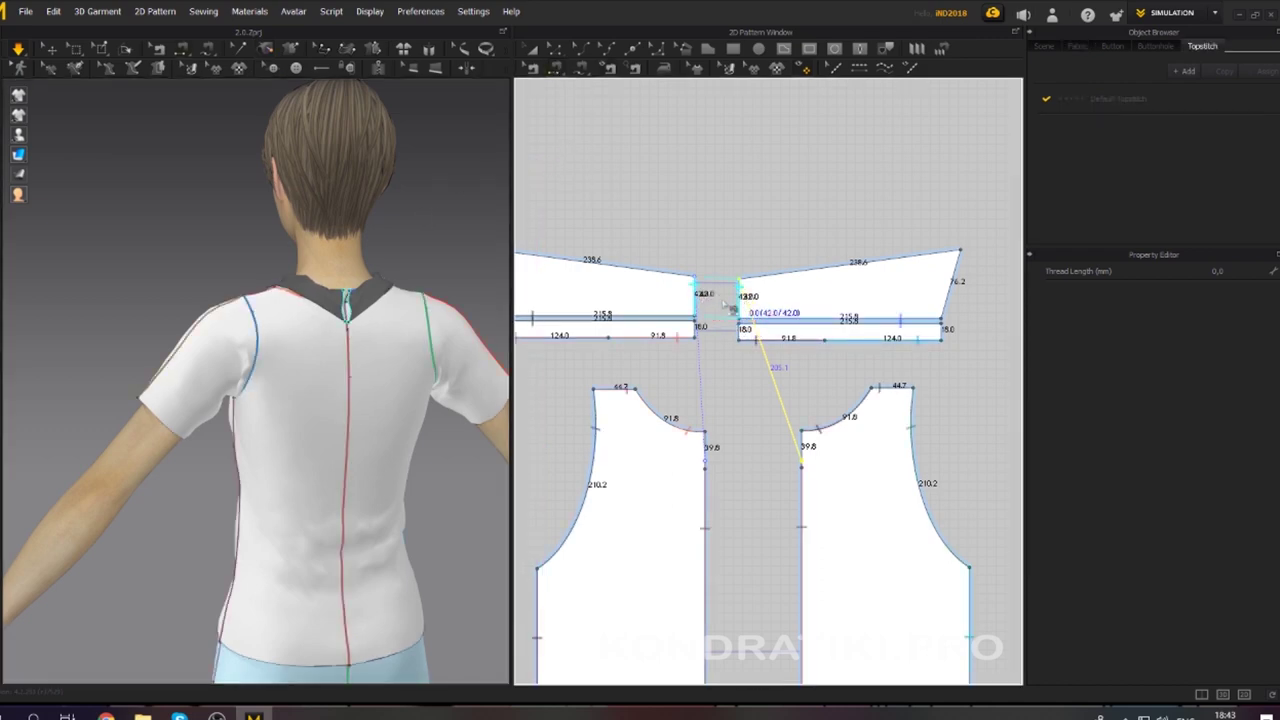
click(727, 305)
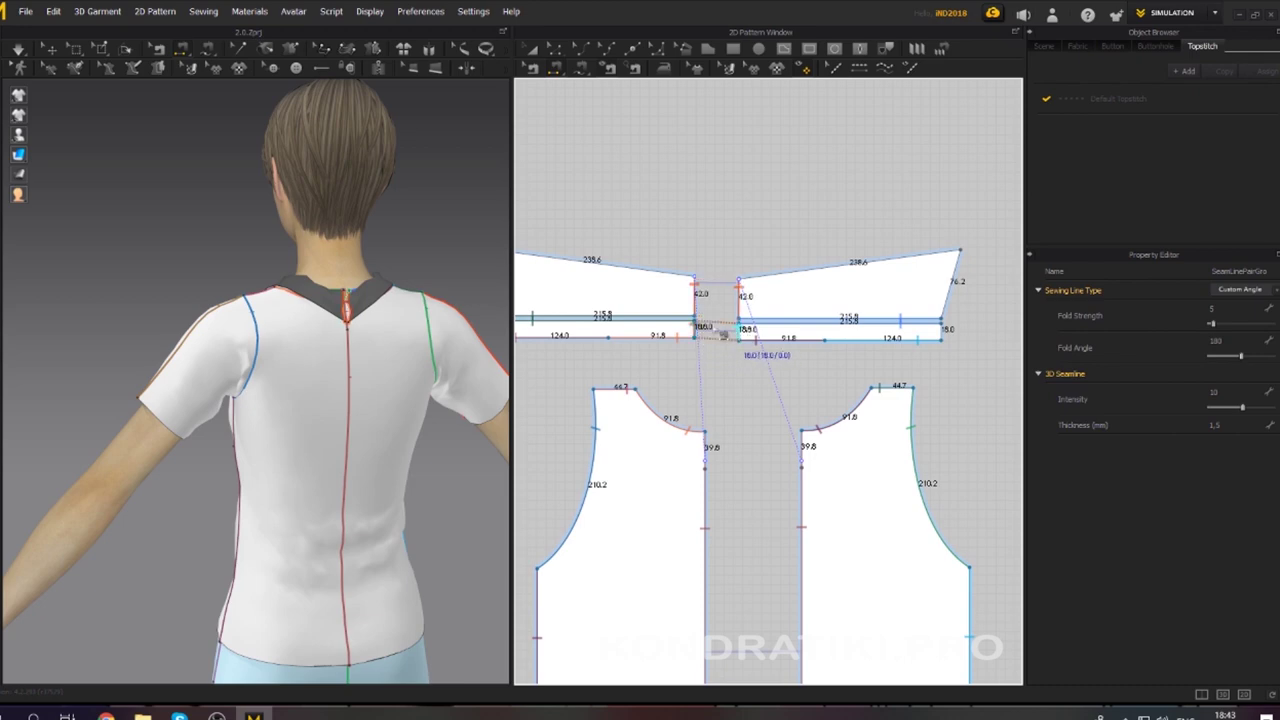
click(21, 55)
right_drag(467, 257, 420, 250)
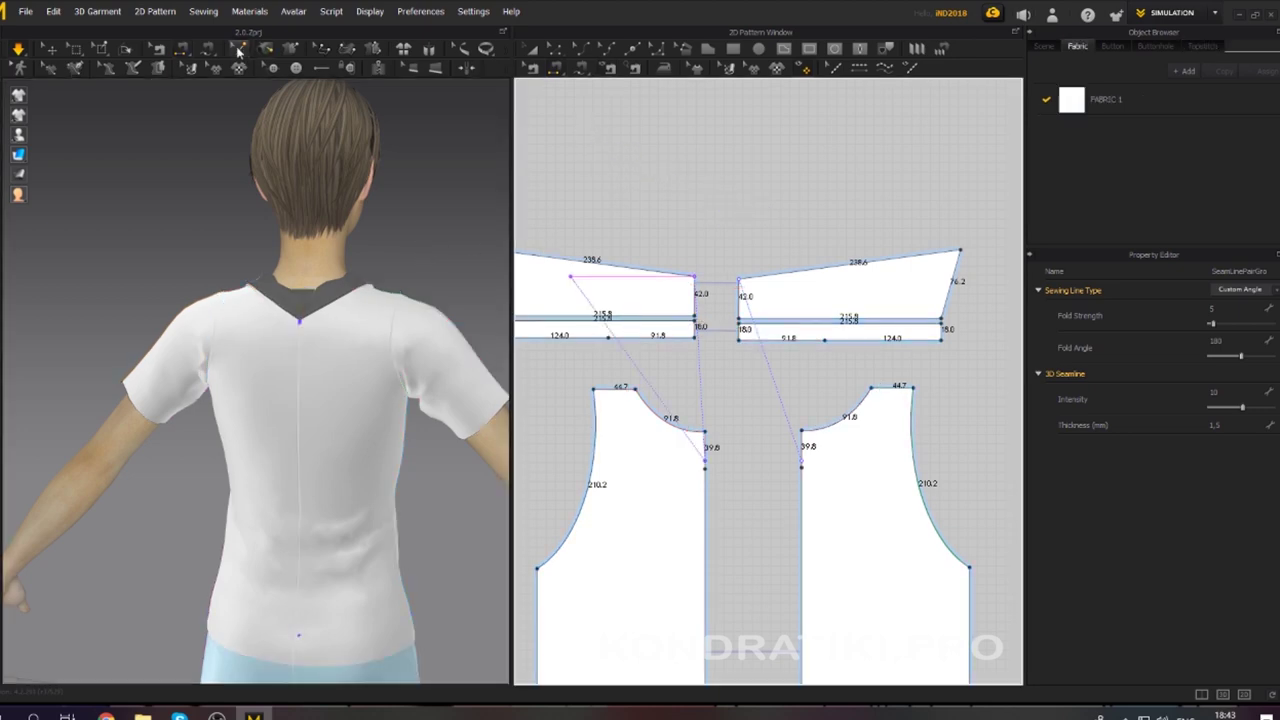
Move the two collar tacks on the back panels up the centre back edges towards the neckline, and simulate the collar.
click(240, 48)
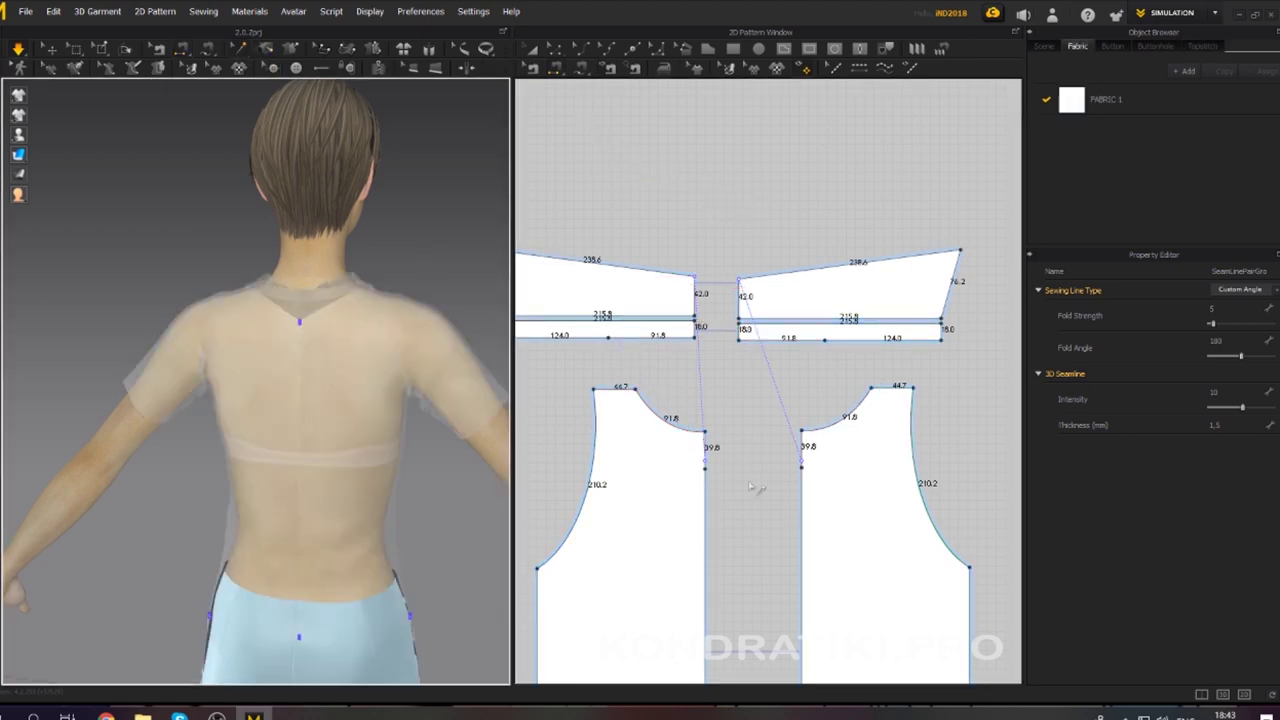
click(709, 457)
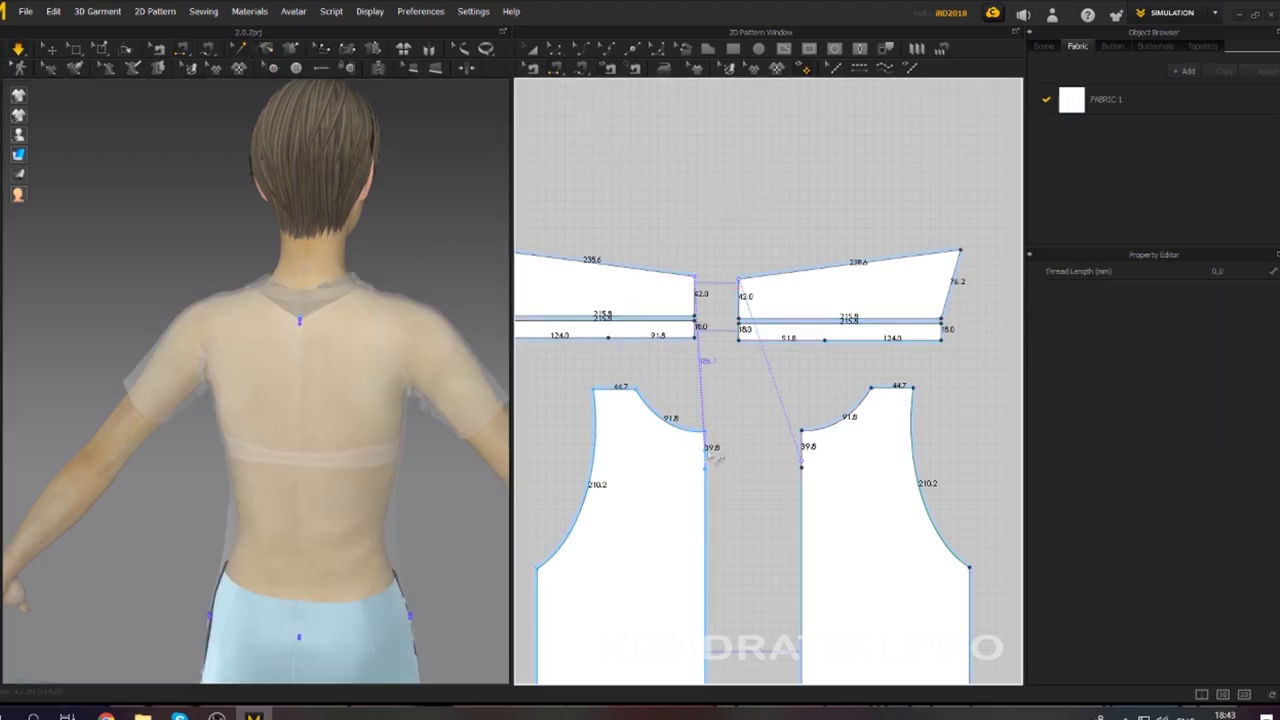
drag(803, 463, 804, 449)
click(19, 50)
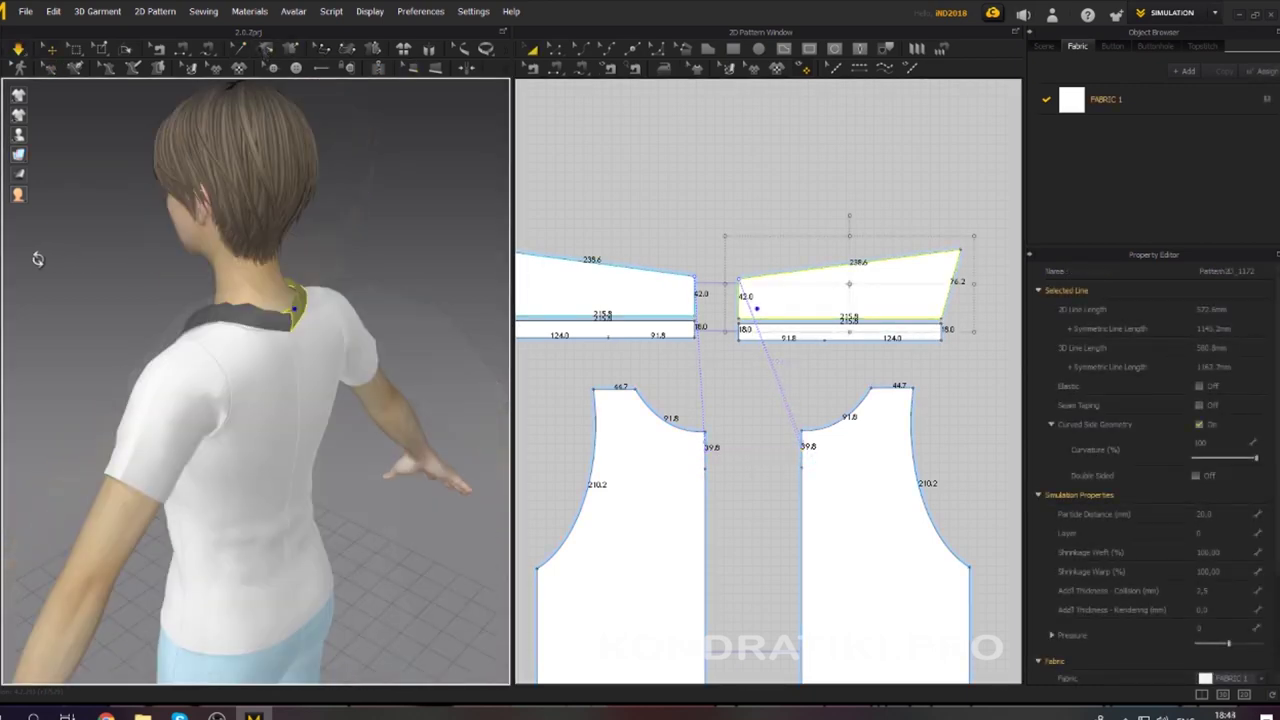
right_drag(34, 257, 168, 266)
right_drag(359, 274, 330, 276)
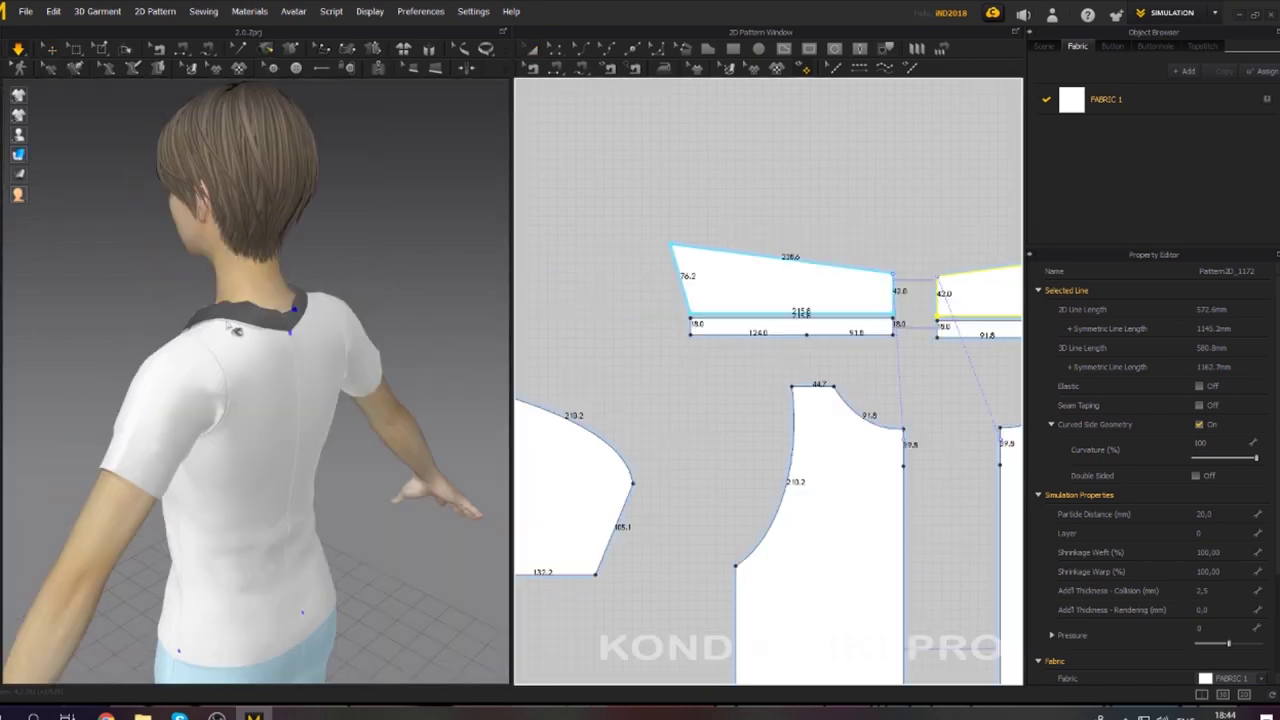
Tack each collar piece to the shirt beside the neck near the shoulder seam, simulate, and check the collar from the front and back.
right_drag(400, 368, 370, 323)
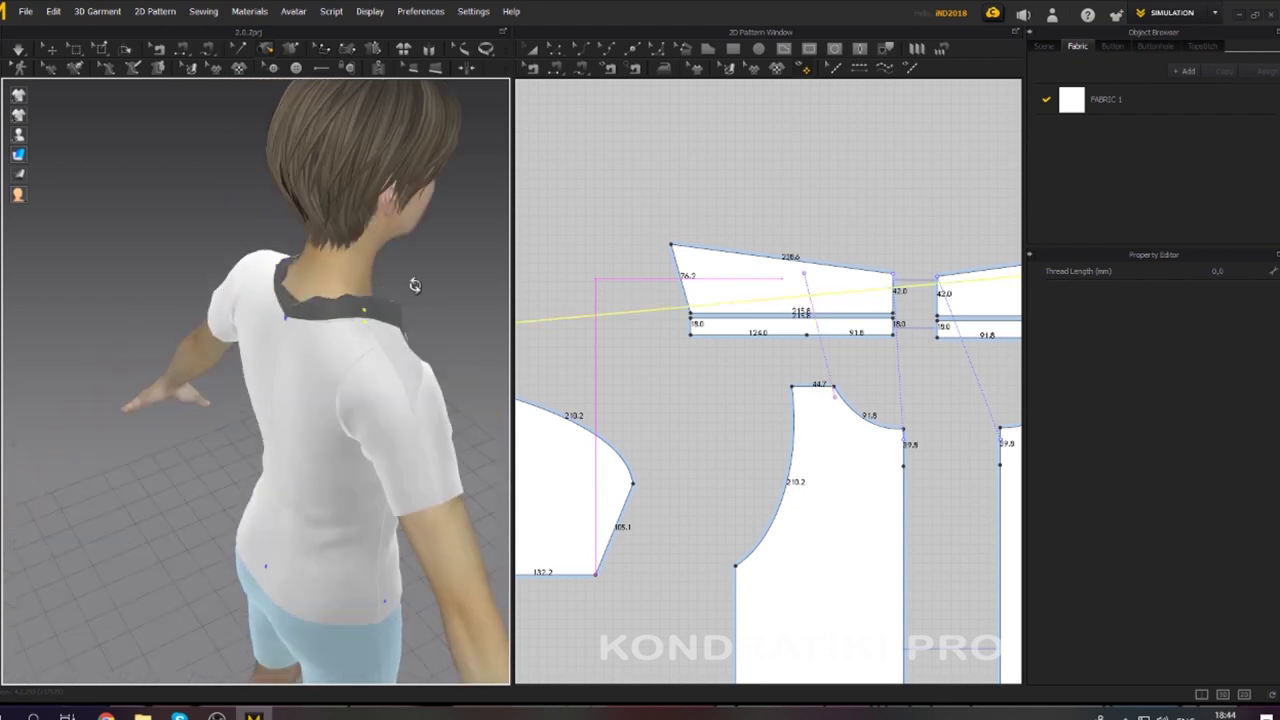
key(2)
click(18, 48)
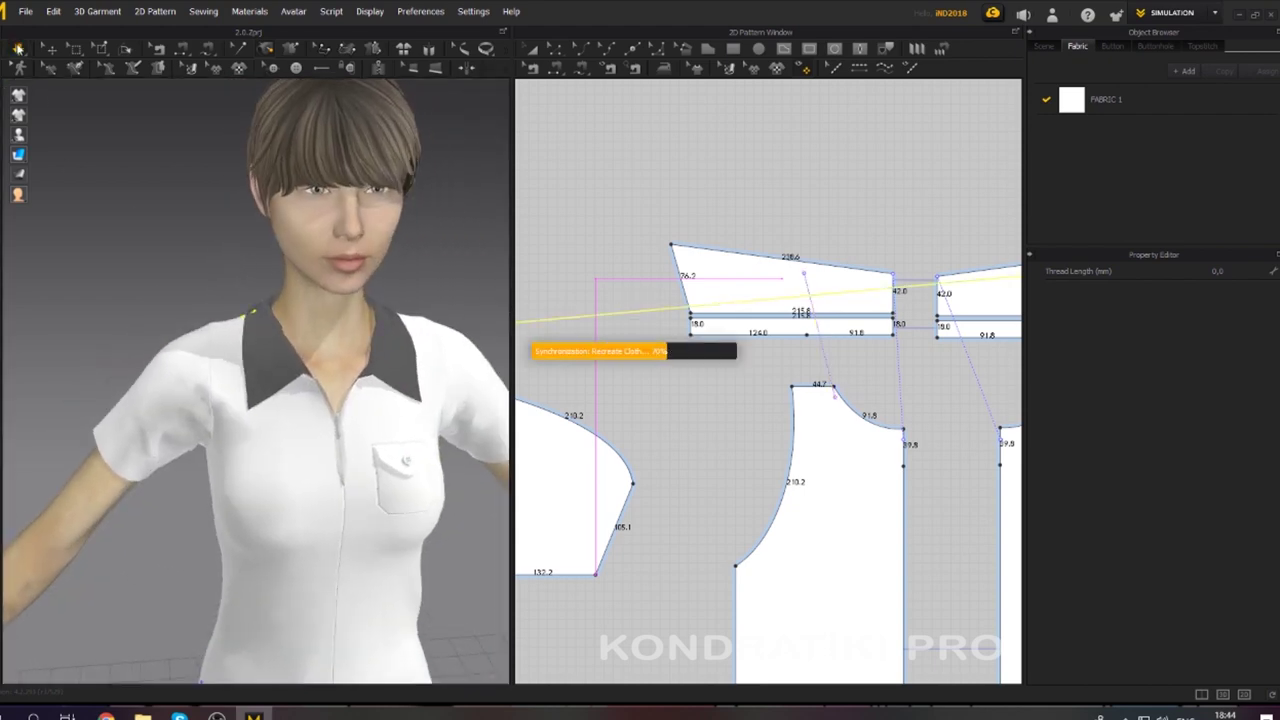
key(8)
Move the centre back tacks to the back panels' neckline corners and add another tack from each collar piece to the back neckline curve.
click(240, 48)
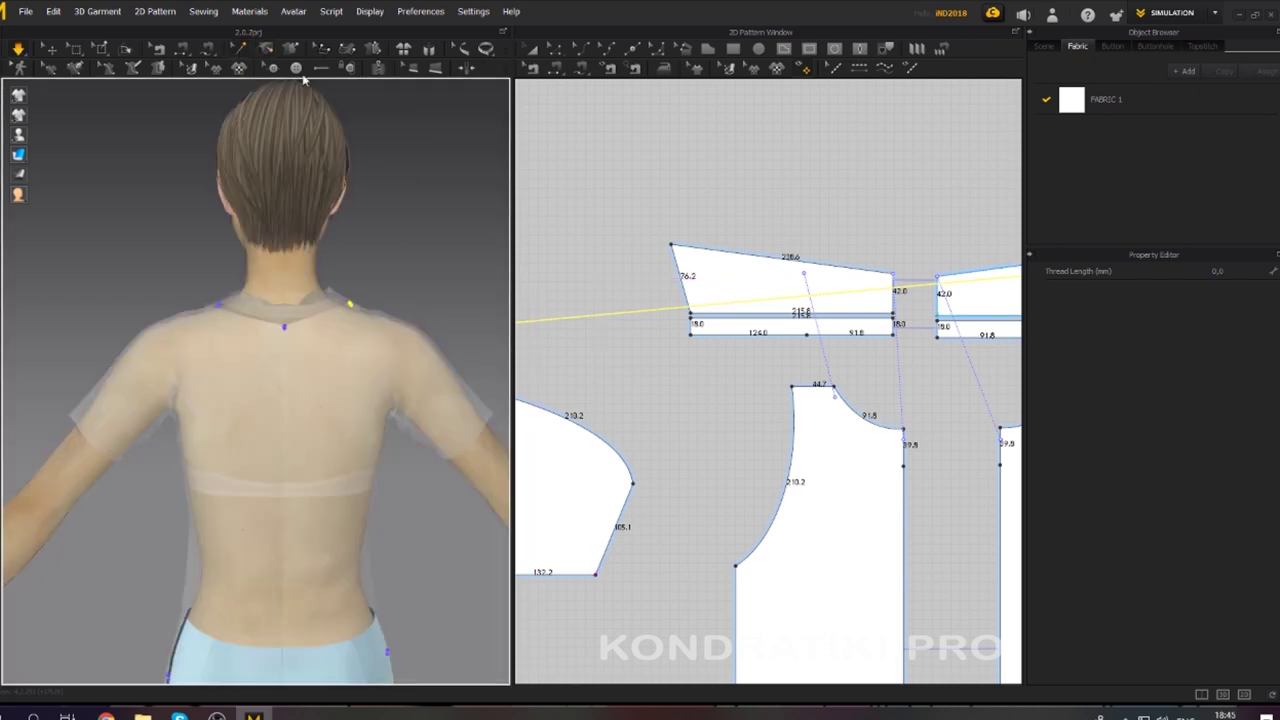
right_drag(951, 420, 806, 429)
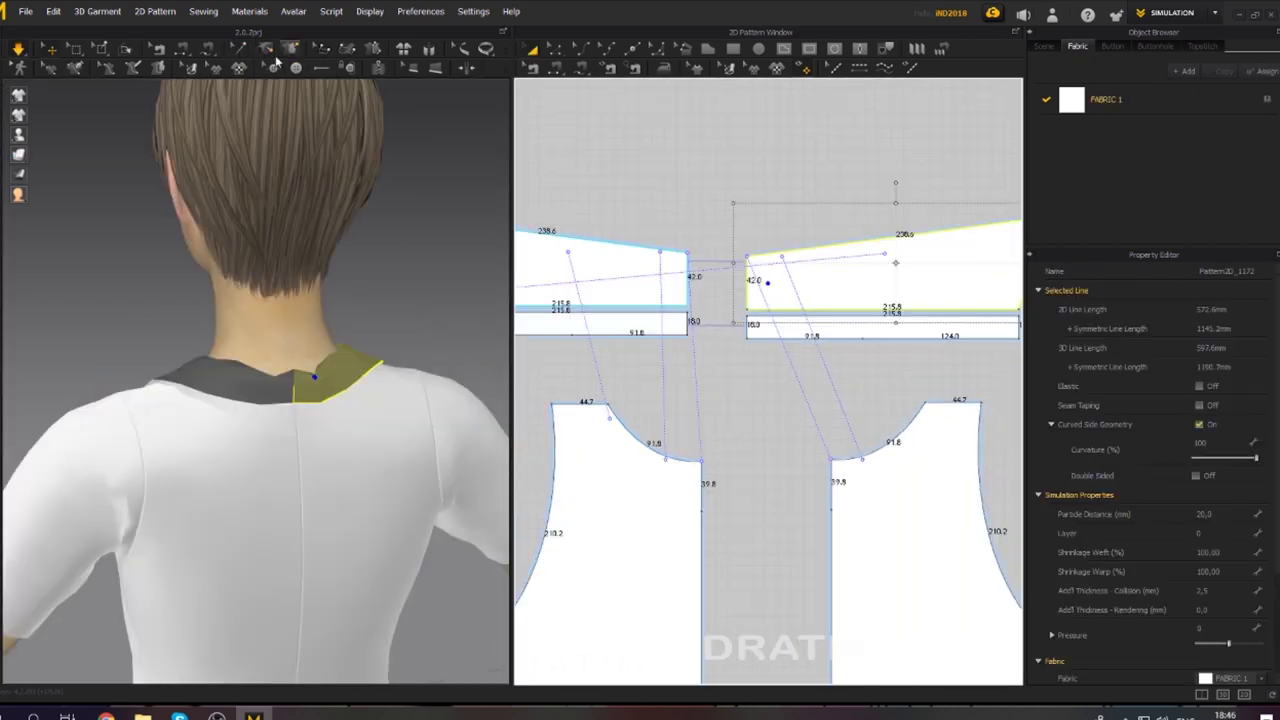
click(265, 50)
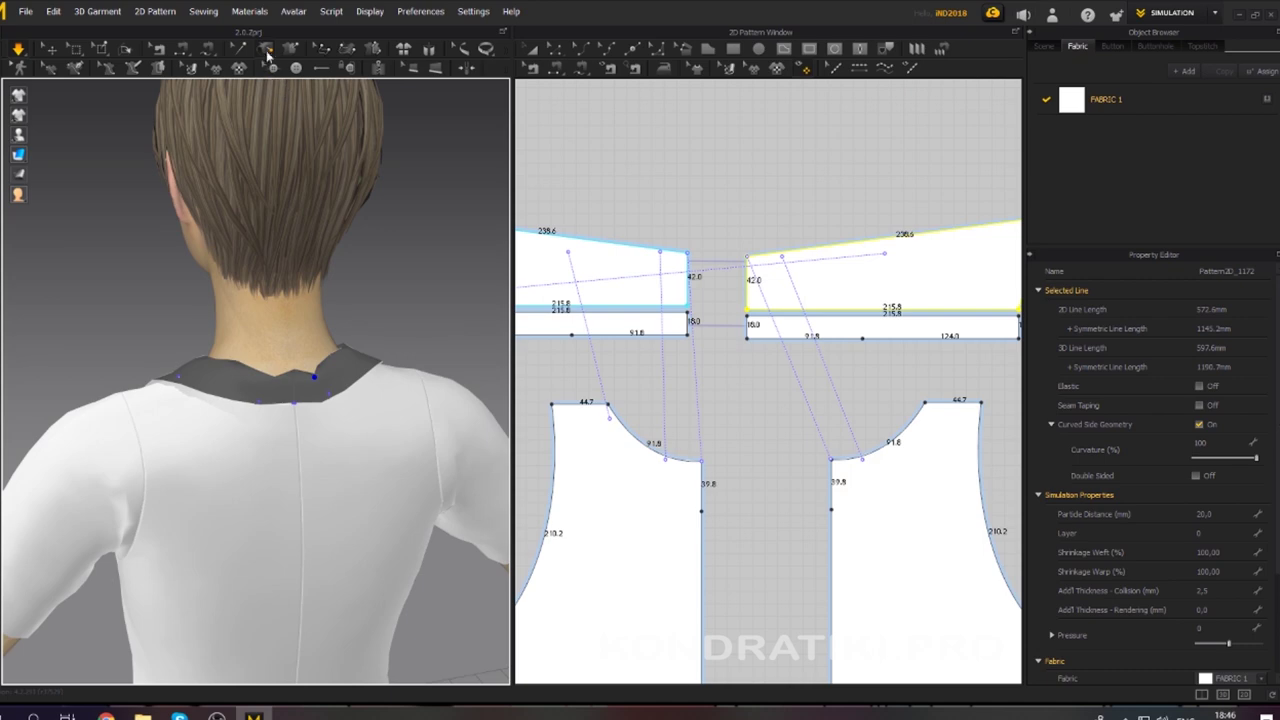
click(249, 49)
click(690, 265)
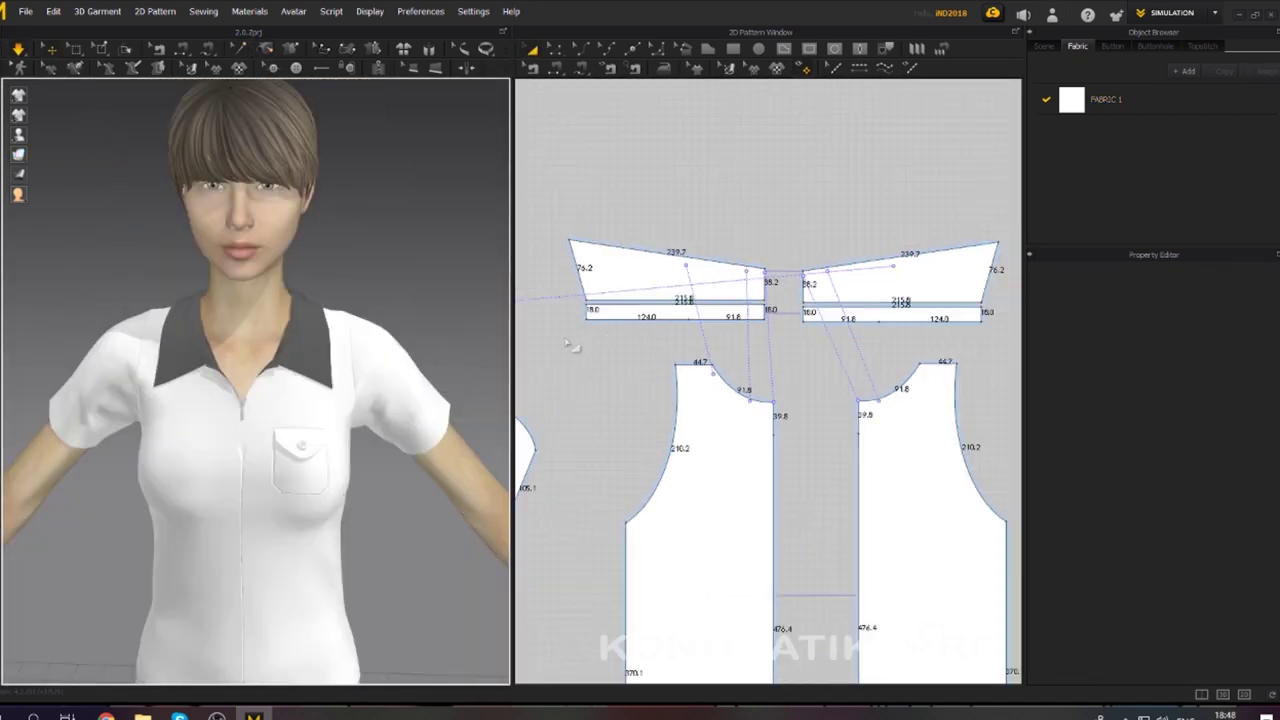
scroll(600, 320, up, 5)
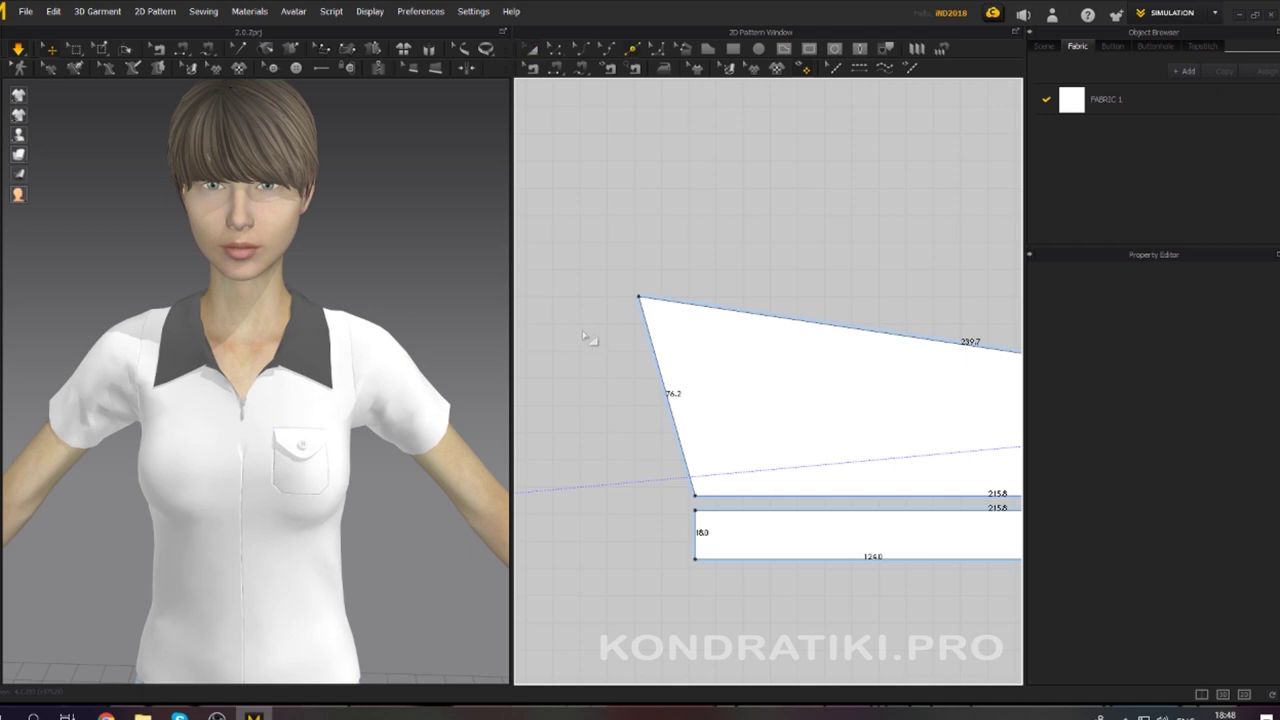
Try to round the collar piece by converting its outer tip to a curve point.
click(653, 350)
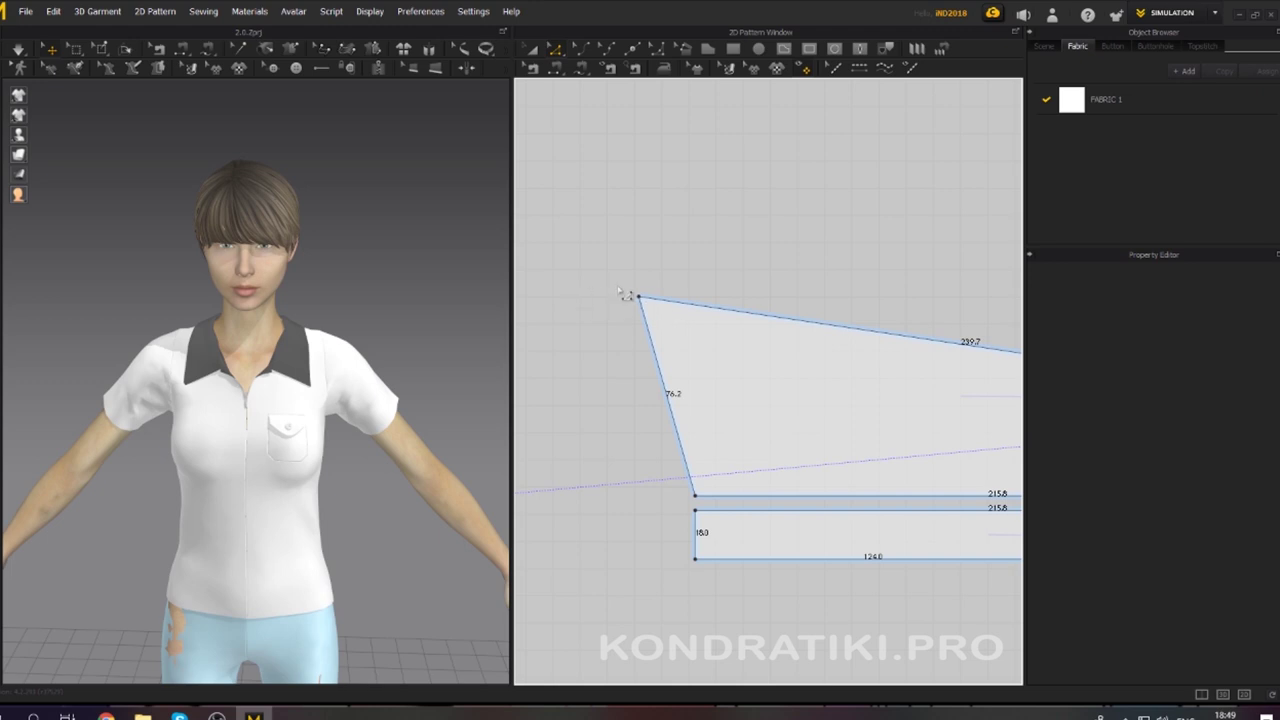
right_click(640, 299)
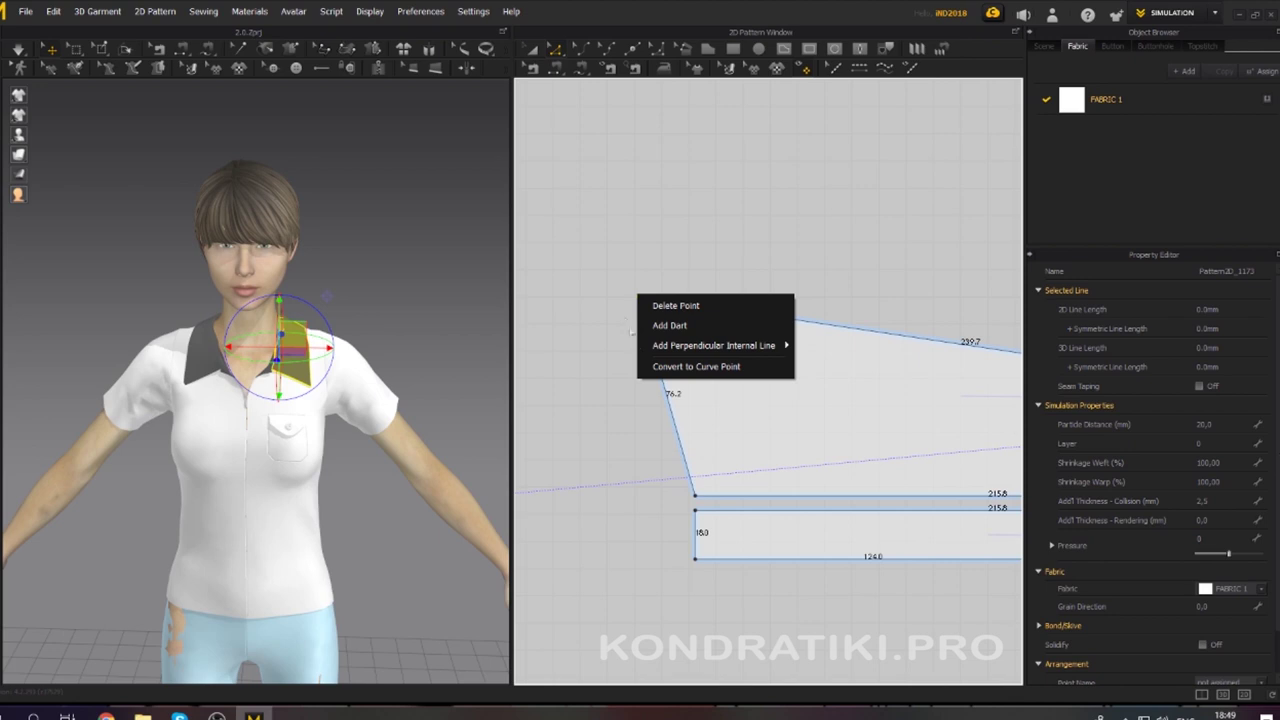
click(678, 367)
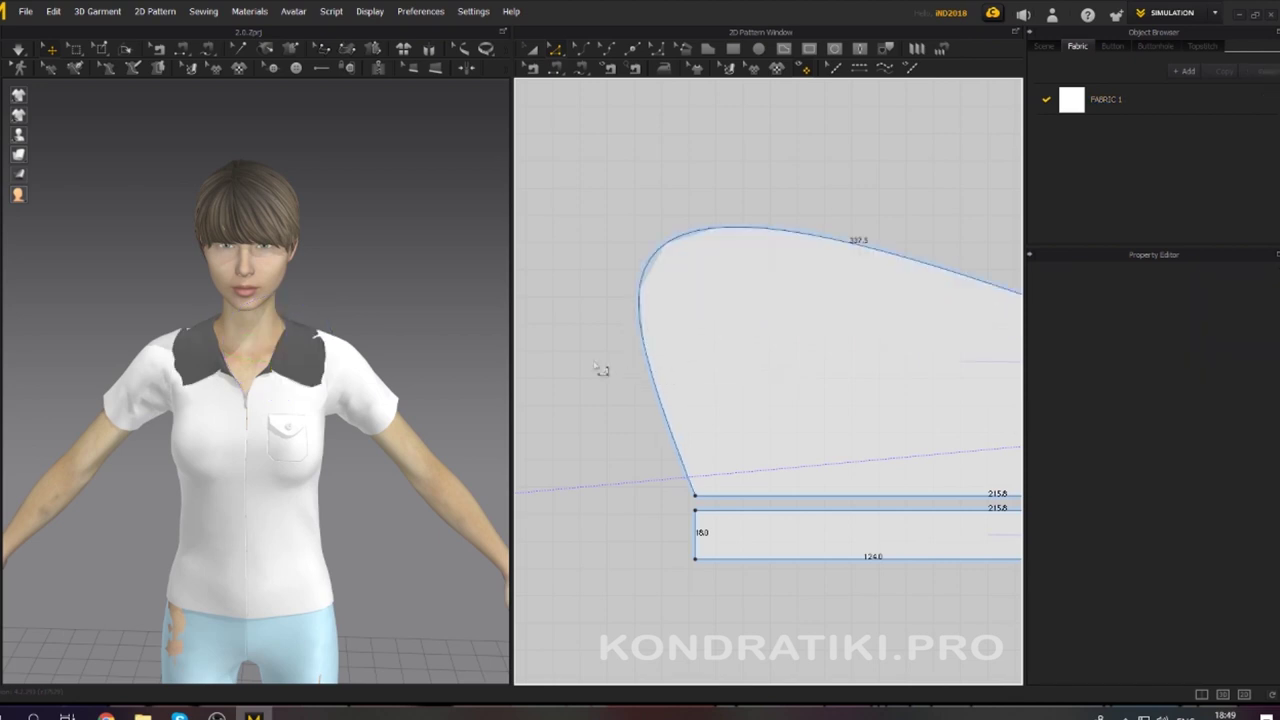
scroll(596, 367, down, 5)
scroll(596, 367, up, 4)
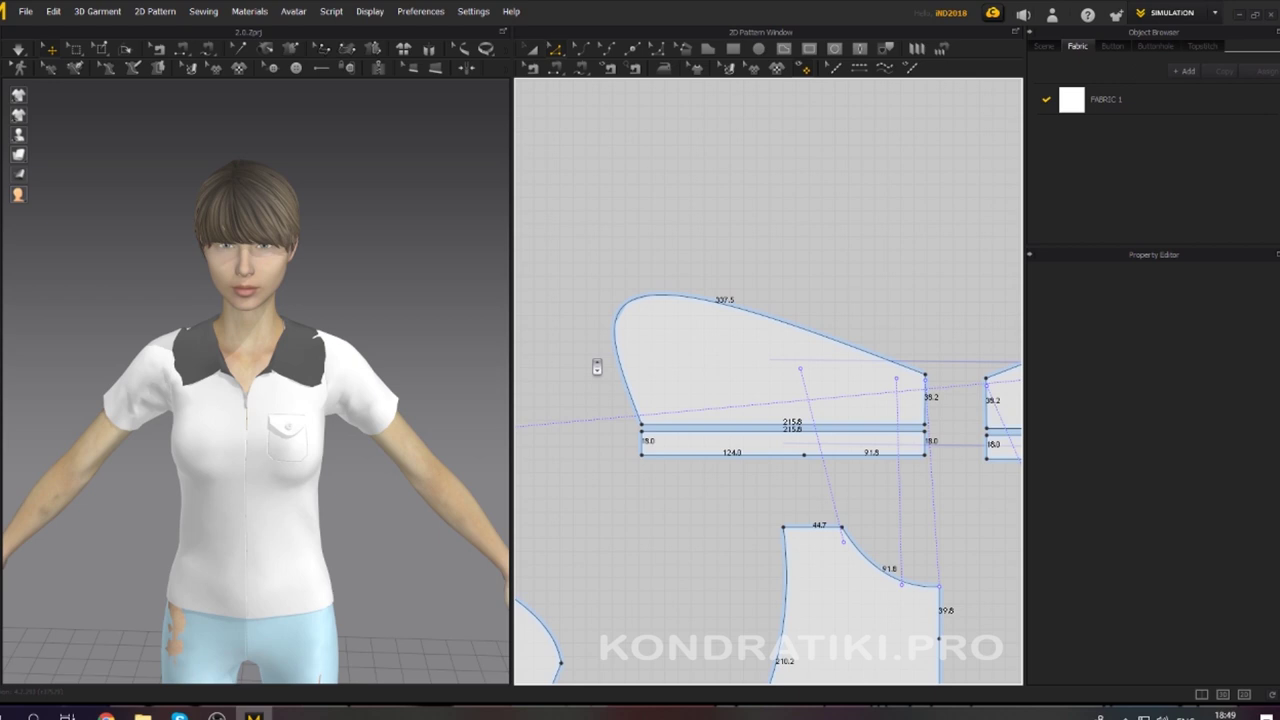
key(ctrl+z)
Add a point on the collar's outer edge near the tip, convert the tip to a curve point, and shift the added point towards it.
click(697, 341)
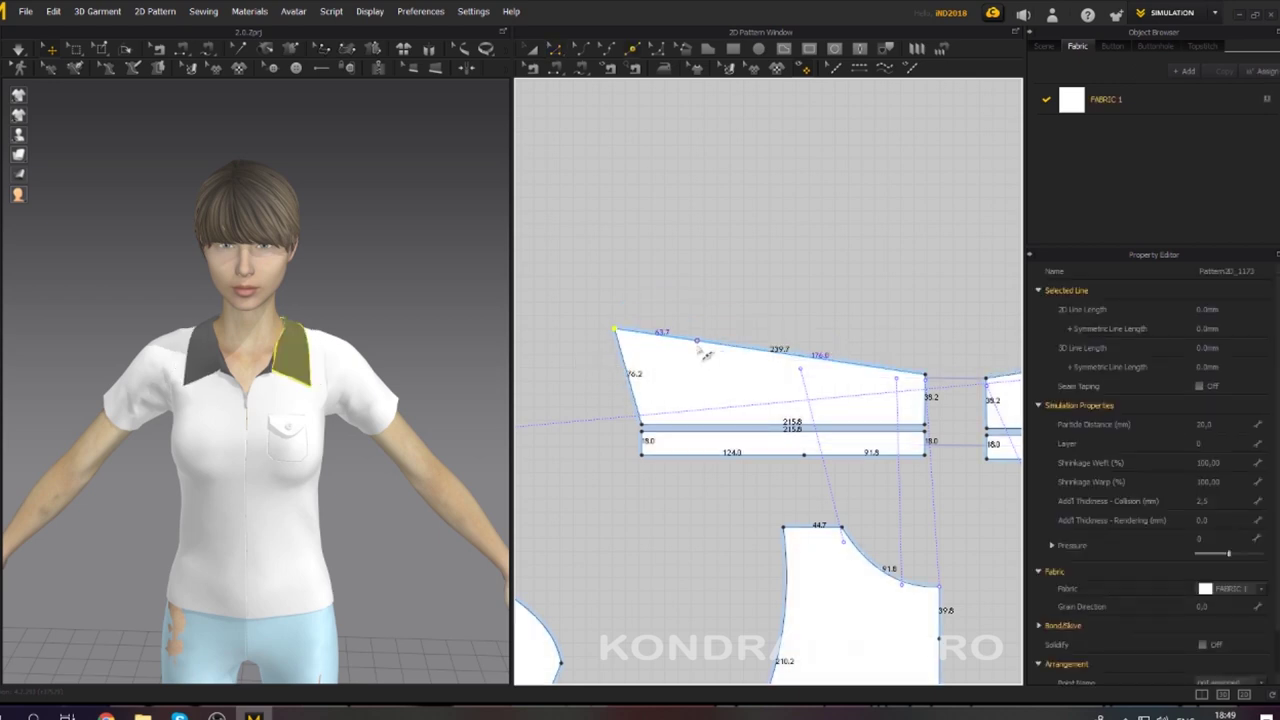
right_click(616, 330)
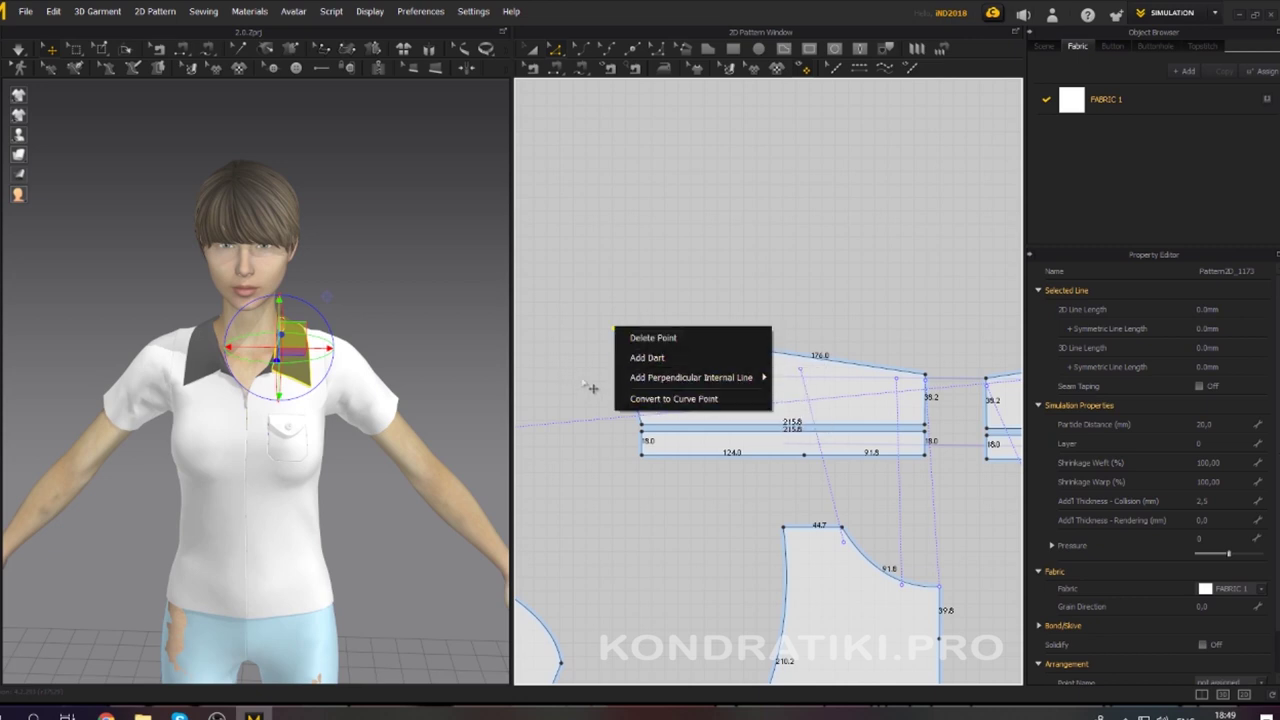
click(688, 398)
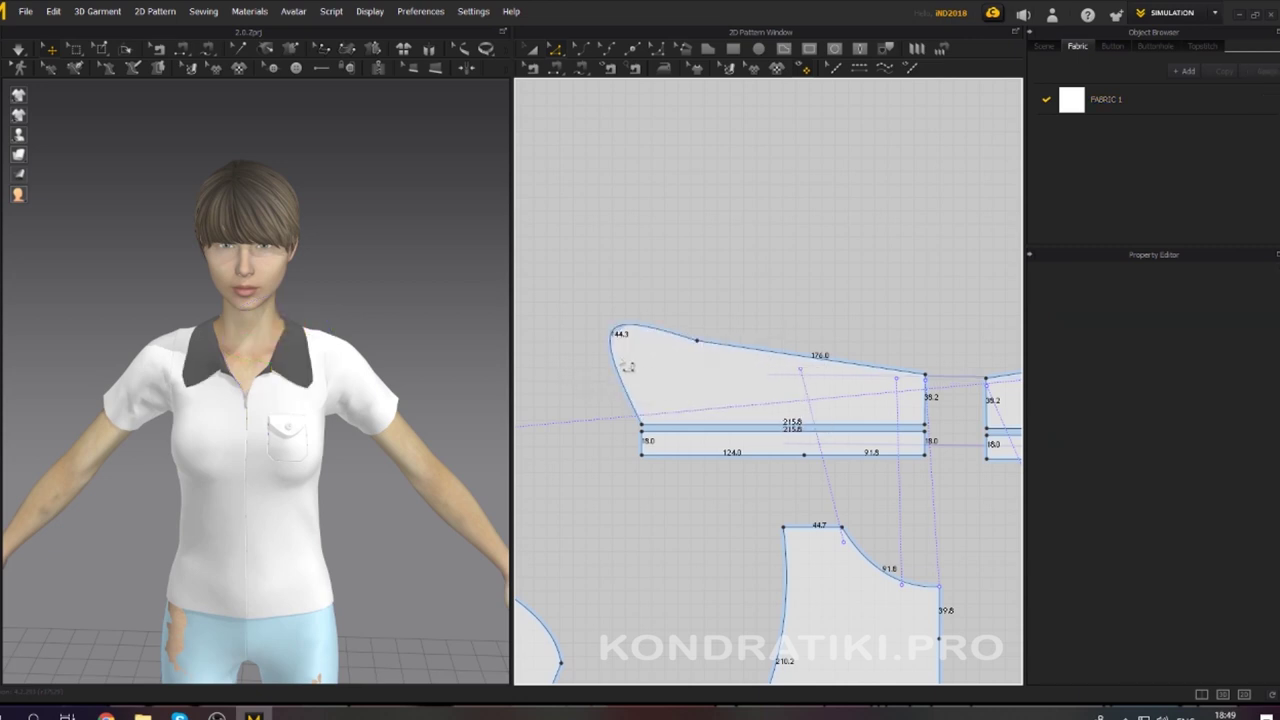
click(708, 345)
drag(708, 345, 663, 340)
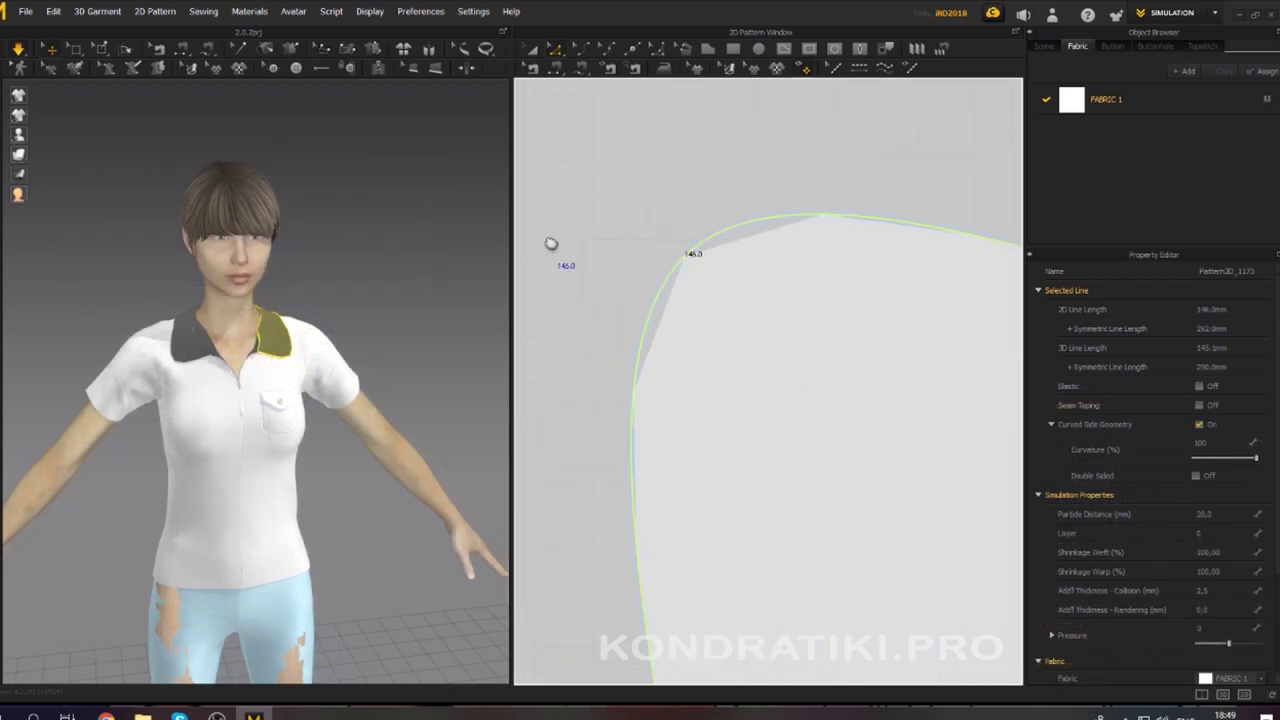
scroll(597, 272, down, 3)
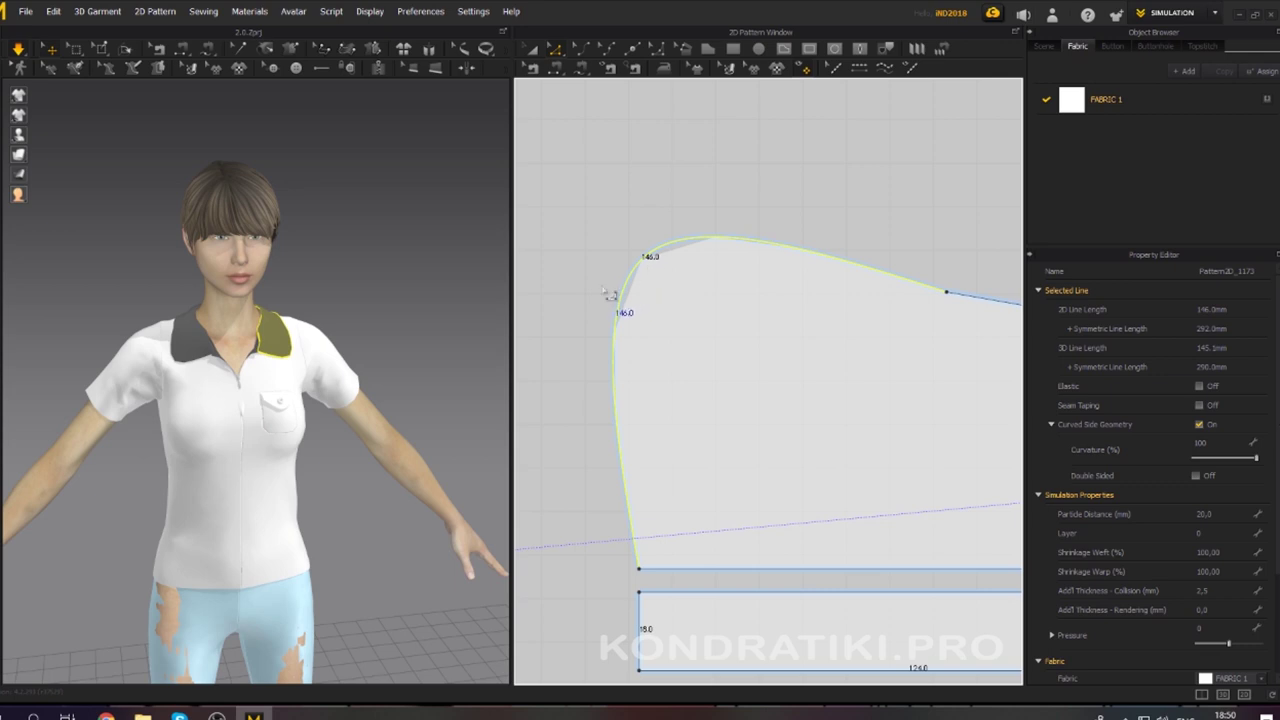
Add six points along the rounded collar tip to smooth its curve.
key(x)
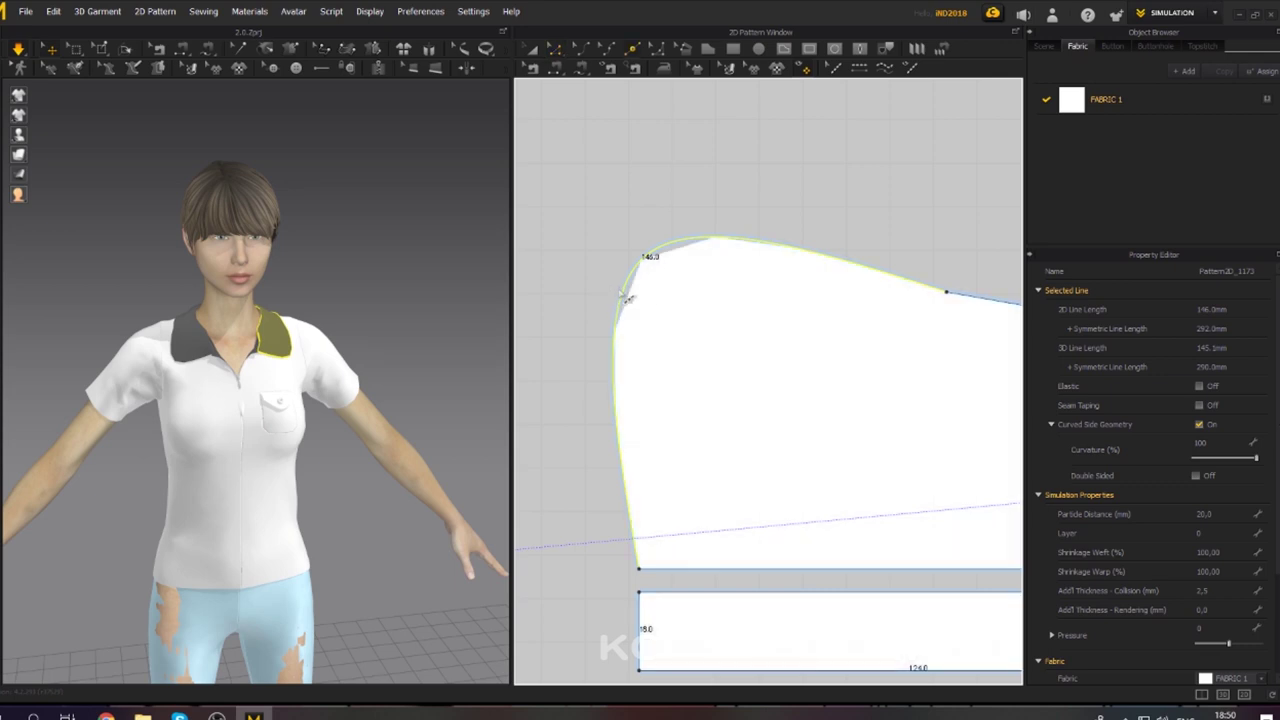
click(623, 289)
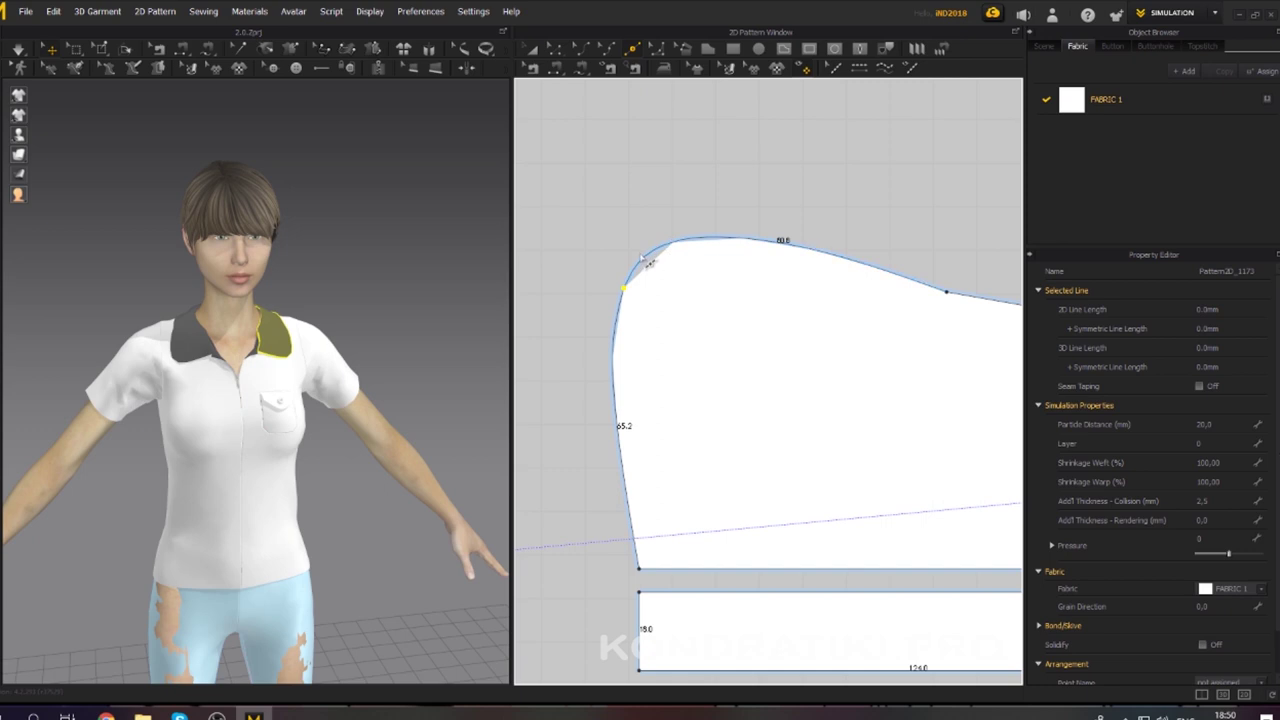
click(646, 256)
click(677, 242)
click(707, 237)
click(760, 240)
click(617, 326)
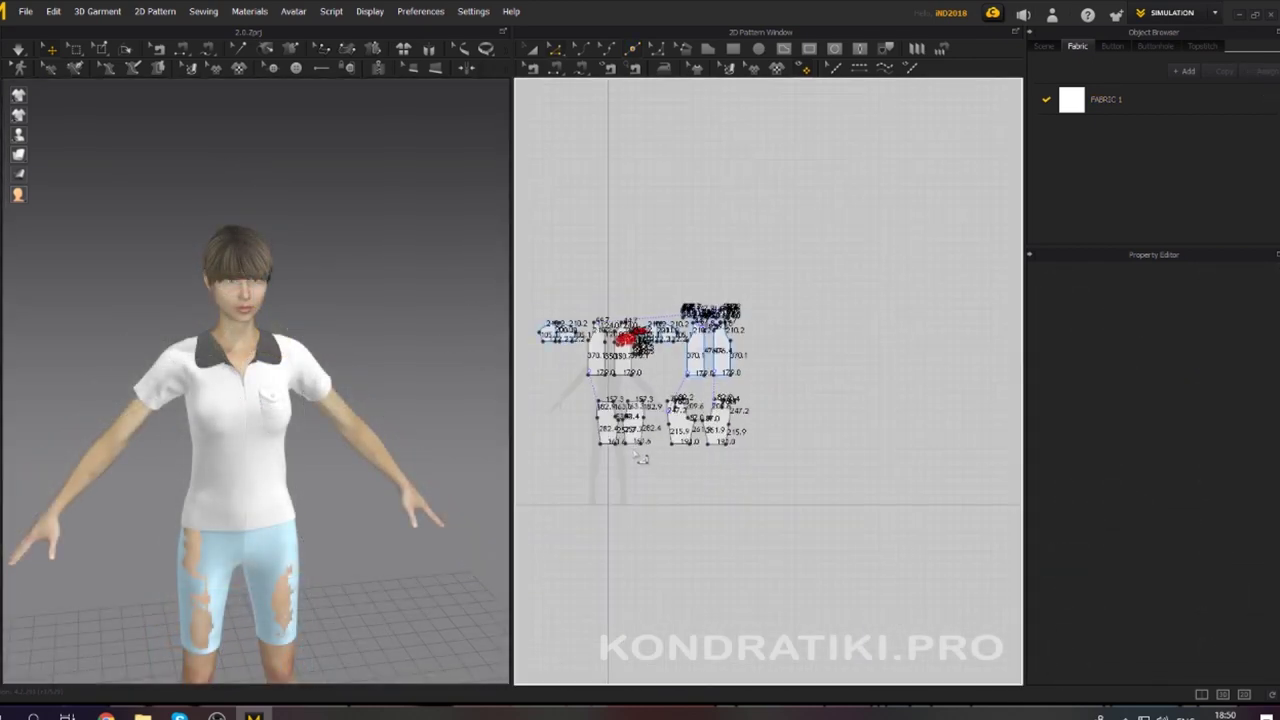
Hide the line length labels on all 2D pattern pieces.
scroll(650, 400, up, 5)
scroll(743, 491, down, 3)
scroll(745, 340, down, 3)
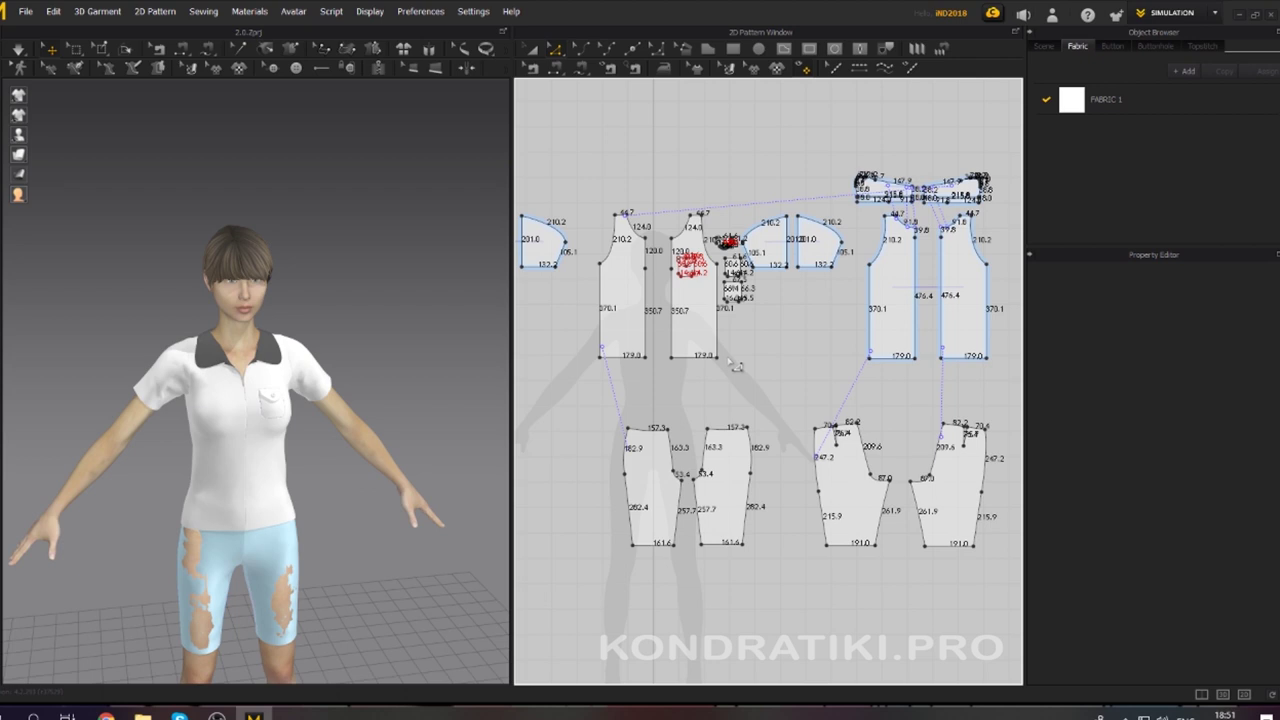
key(shift+l)
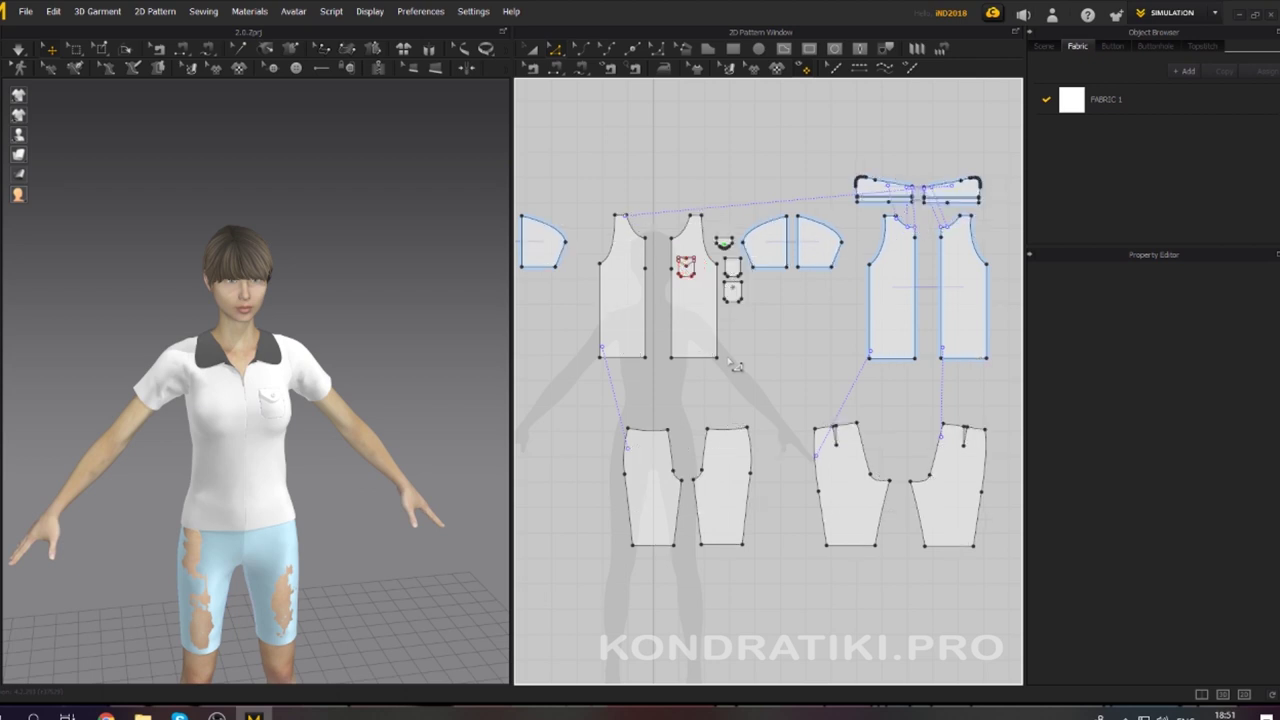
key(shift+l)
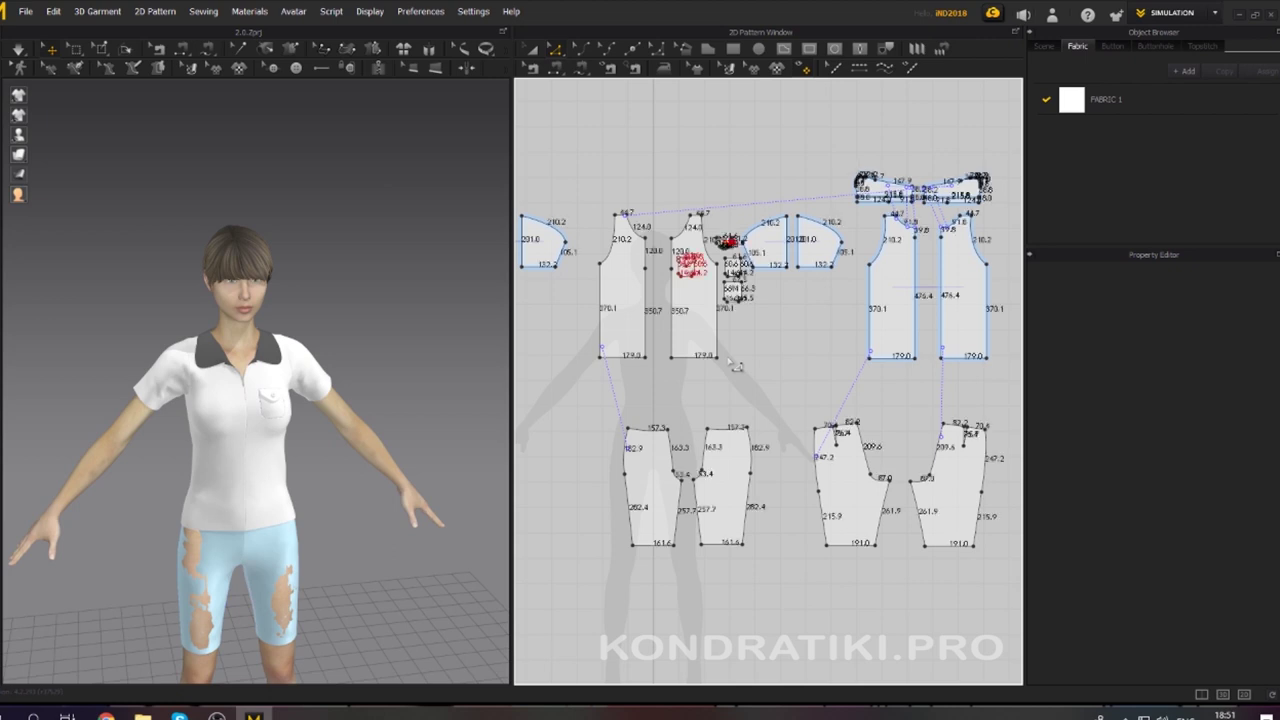
key(shift+l)
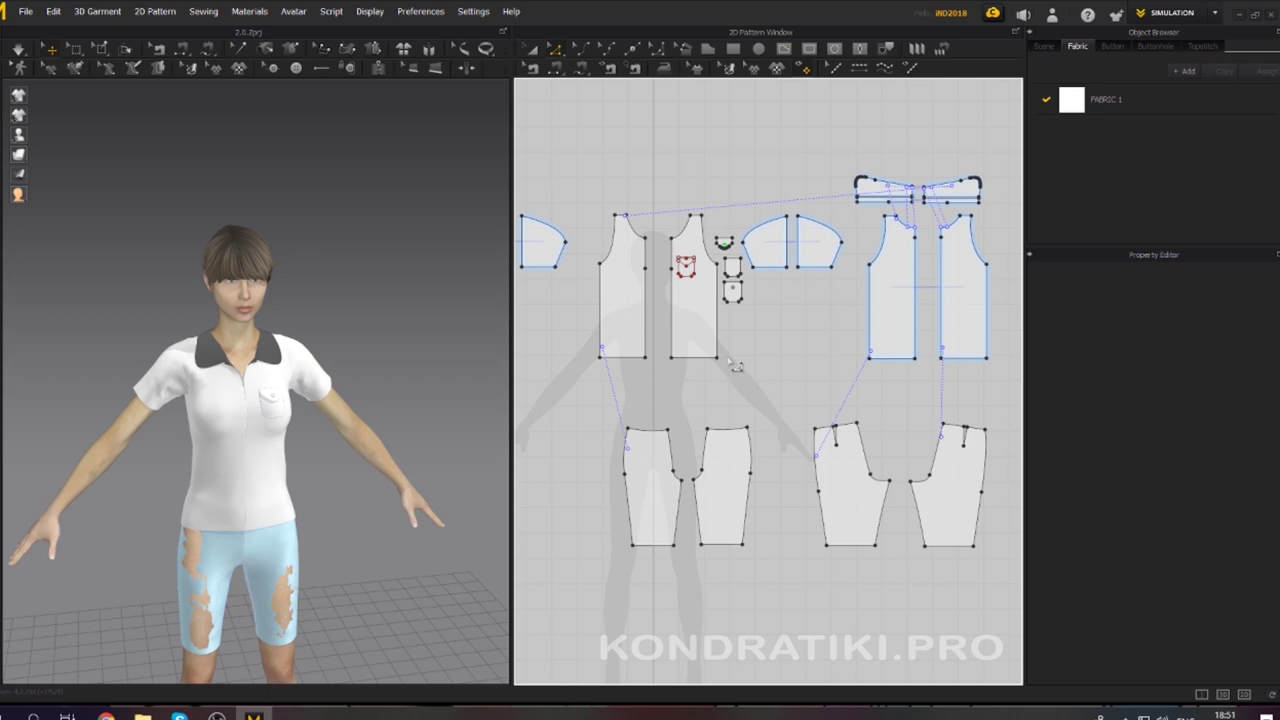
scroll(736, 366, up, 2)
scroll(732, 366, down, 3)
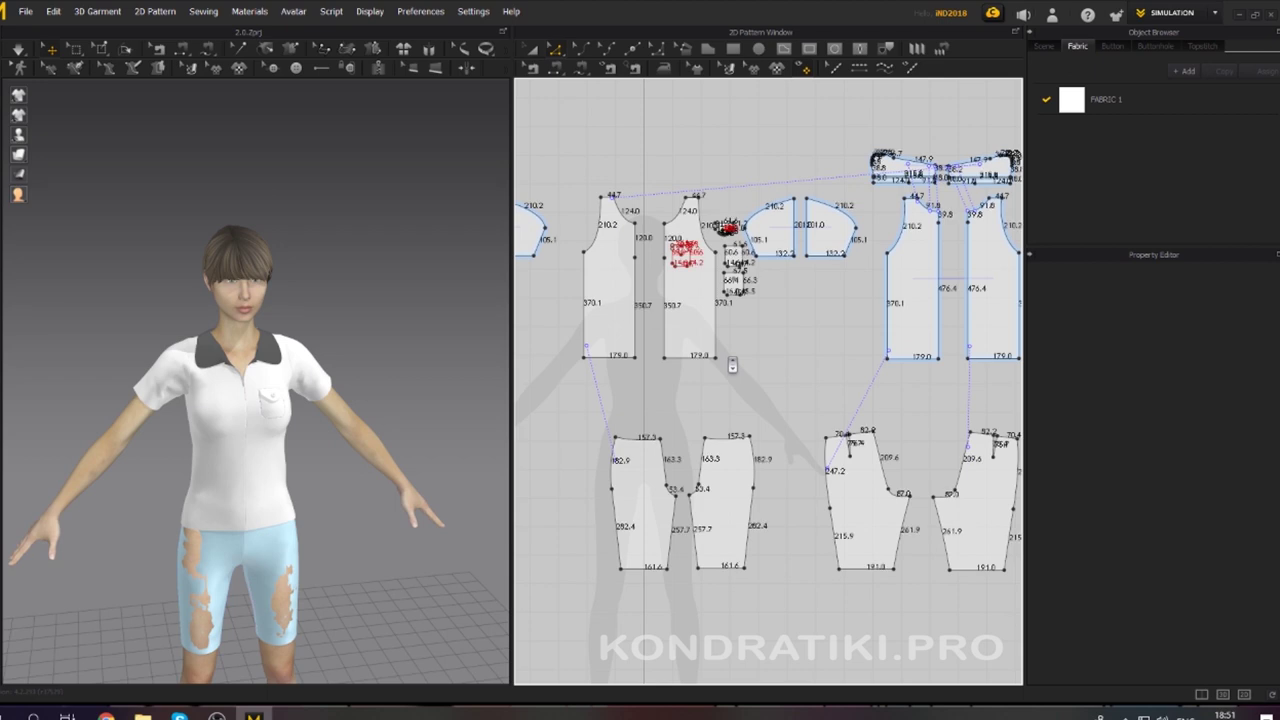
scroll(732, 366, up, 1)
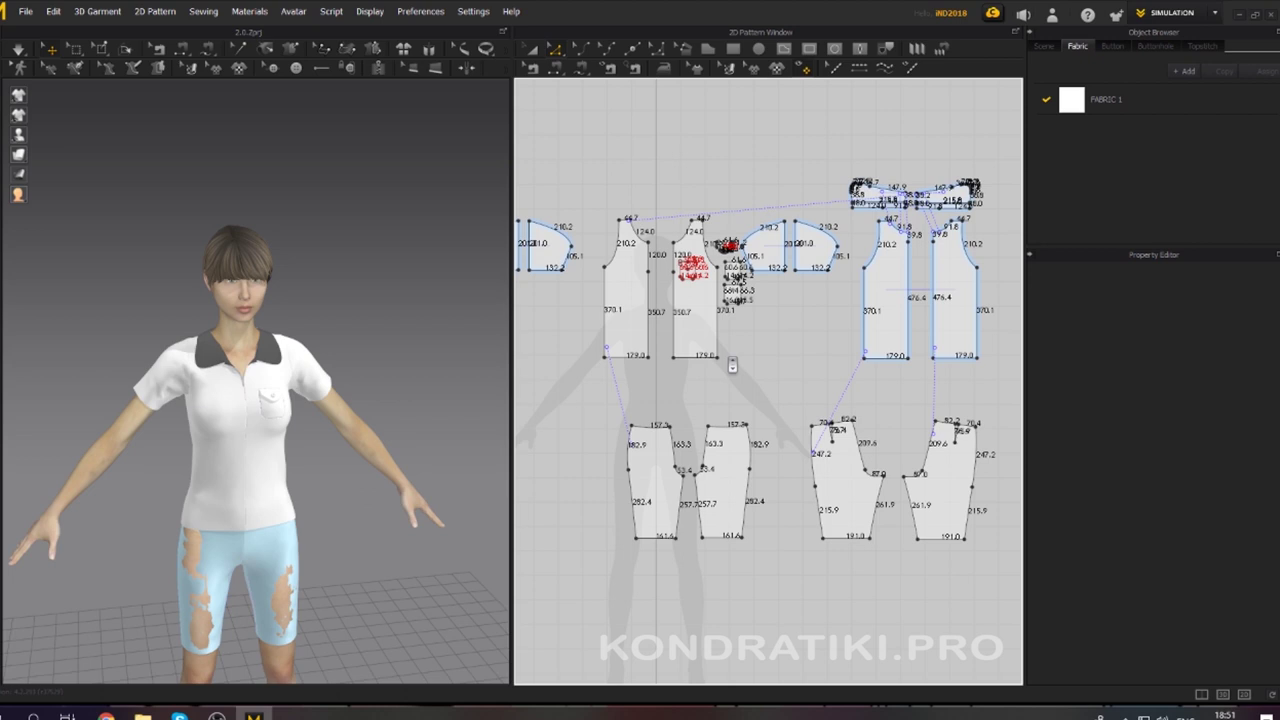
key(shift+l)
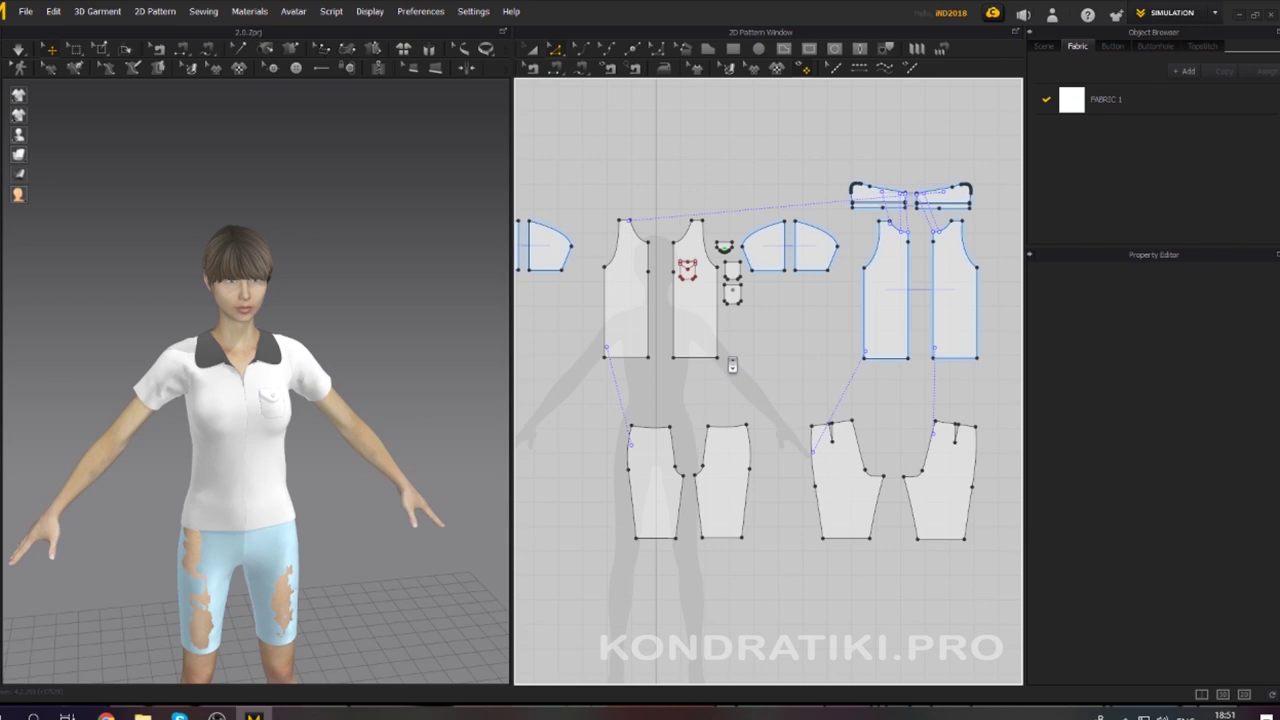
Unfreeze the four shorts pattern pieces and start the simulation.
drag(606, 388, 1014, 582)
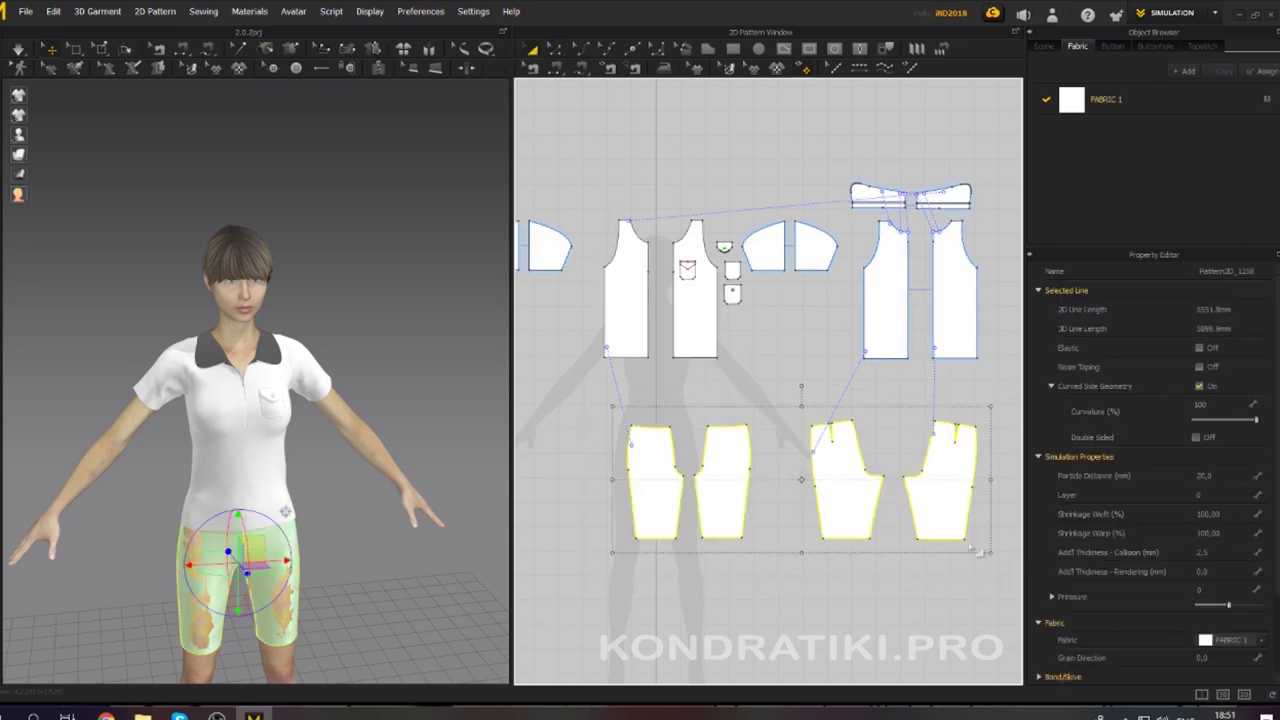
right_click(866, 503)
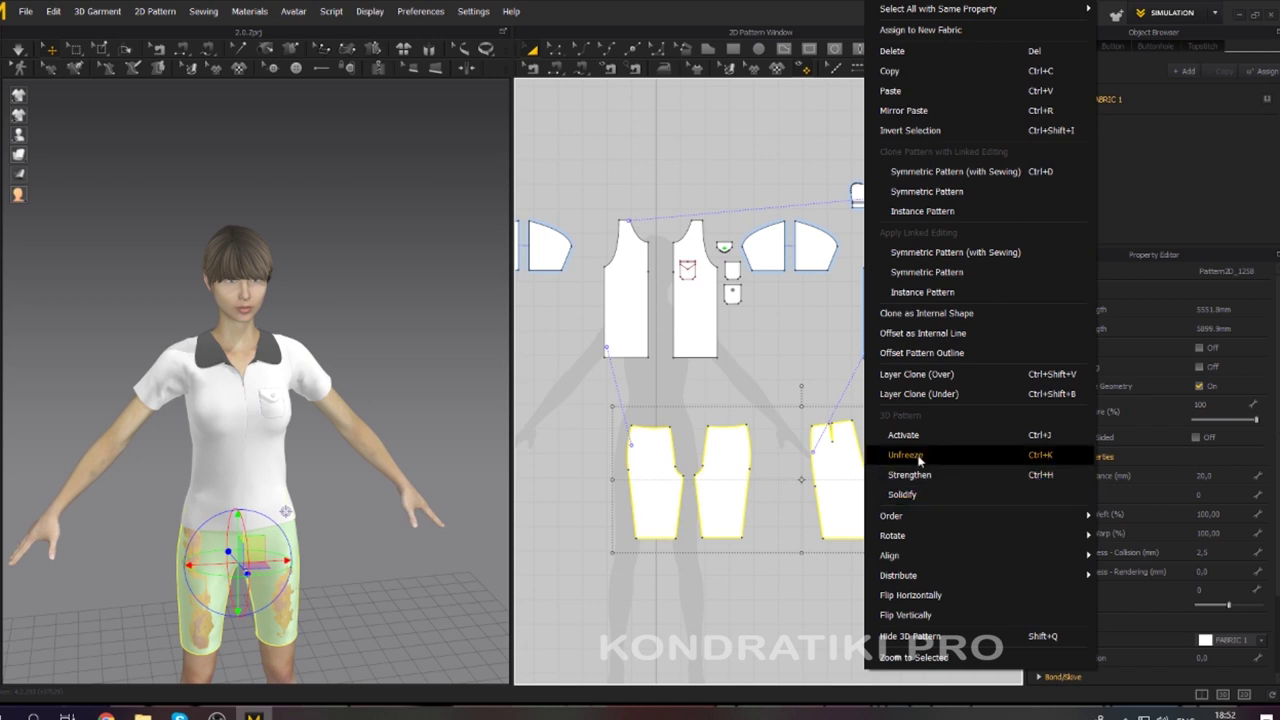
click(918, 458)
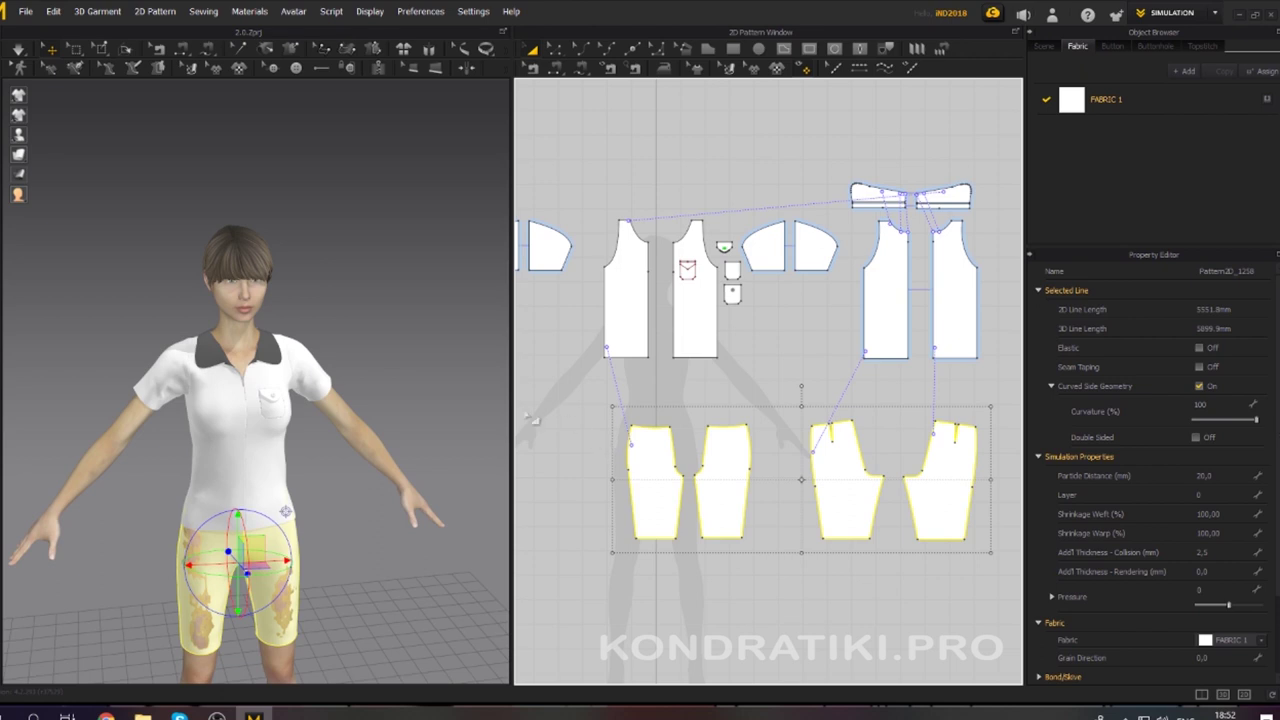
click(575, 414)
click(18, 48)
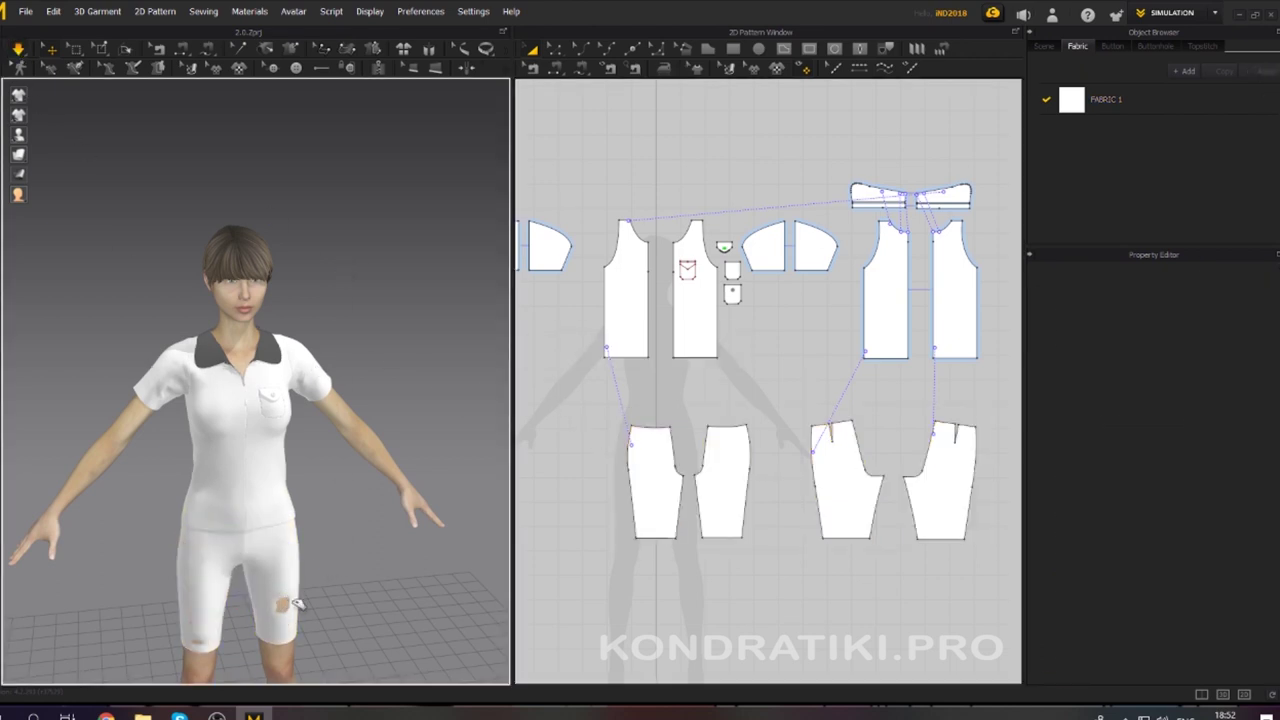
Pull the shorts fabric outward over the exposed patches on both thighs during simulation, and check the outfit from the front.
drag(283, 603, 327, 605)
drag(201, 648, 215, 665)
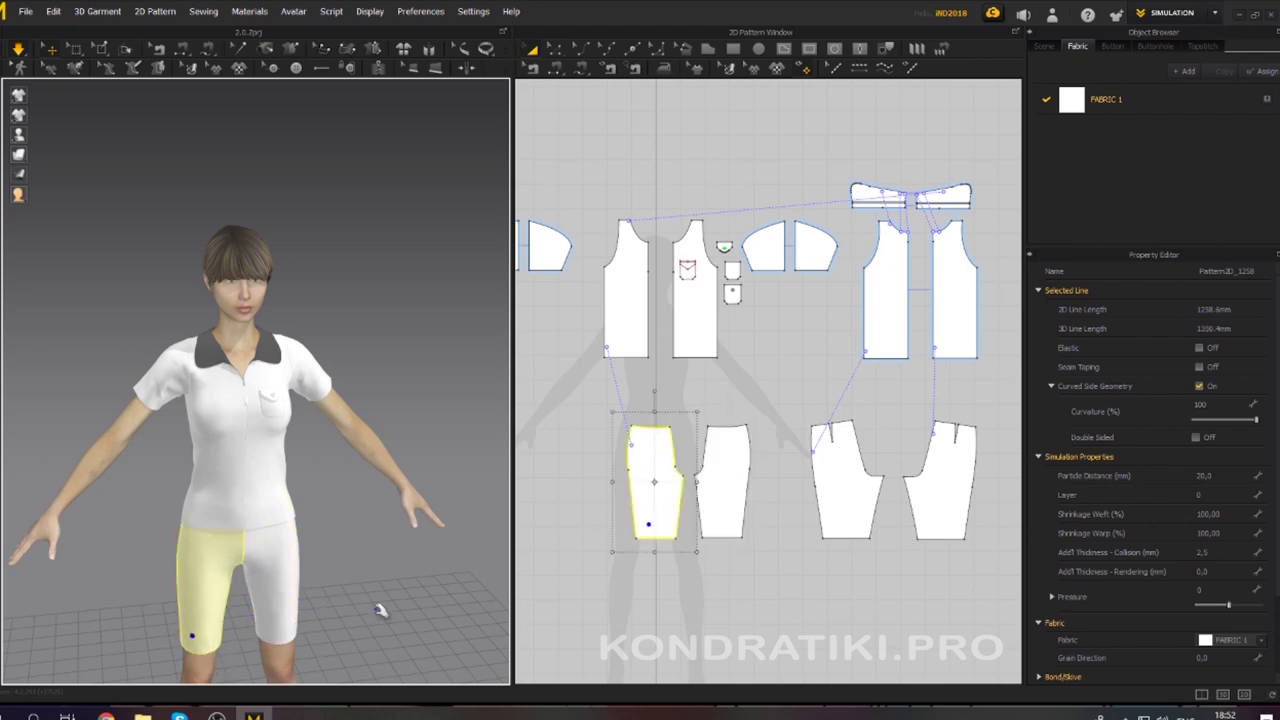
right_drag(391, 560, 372, 521)
key(2)
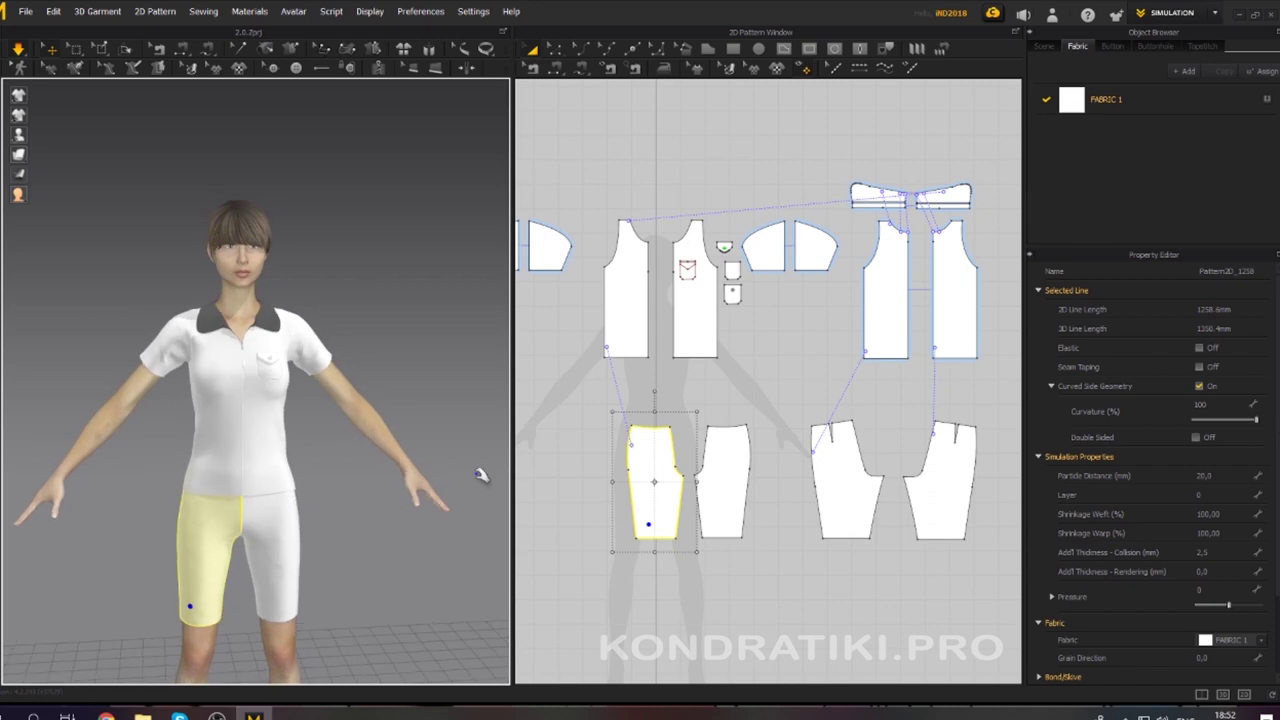
click(822, 380)
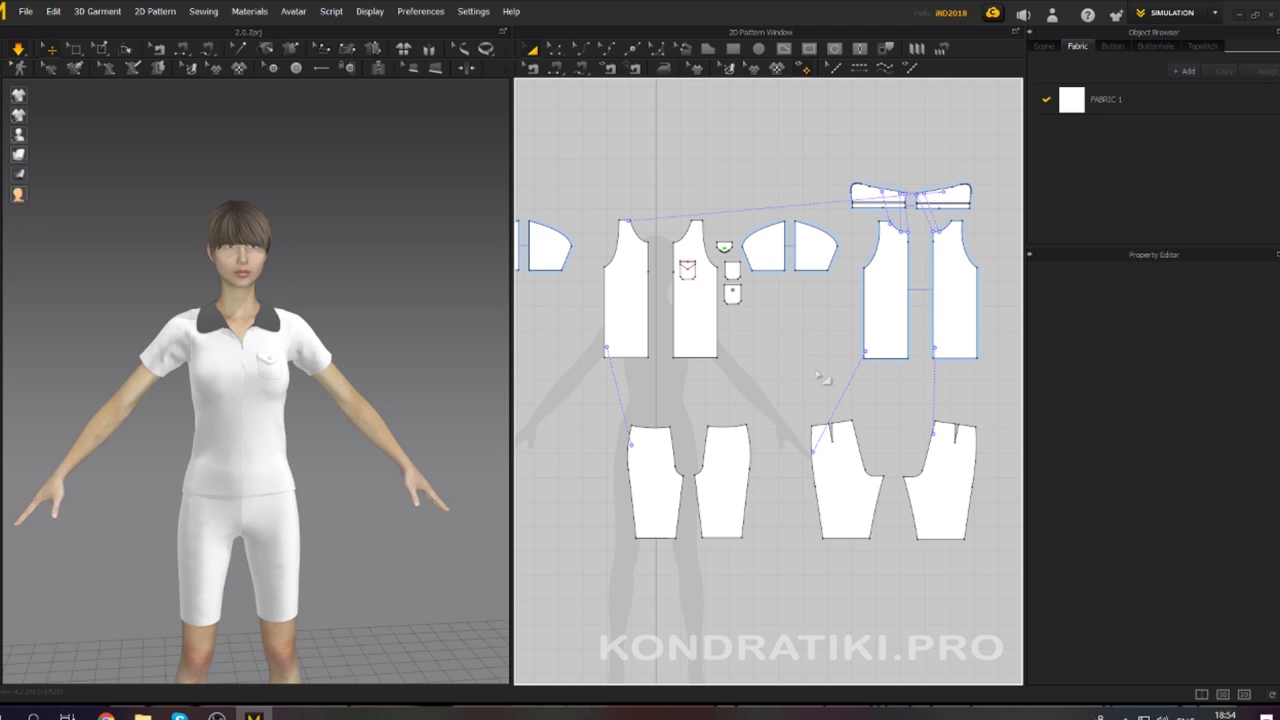
right_drag(436, 385, 433, 361)
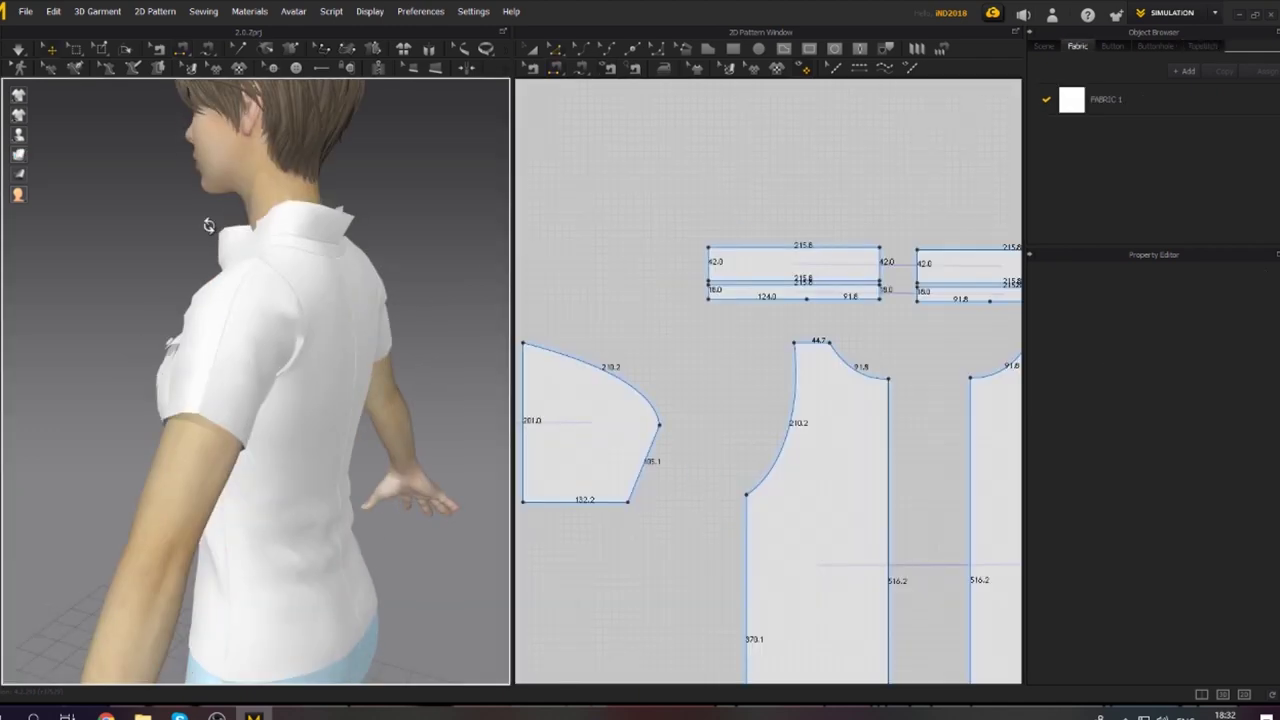
right_drag(206, 220, 340, 248)
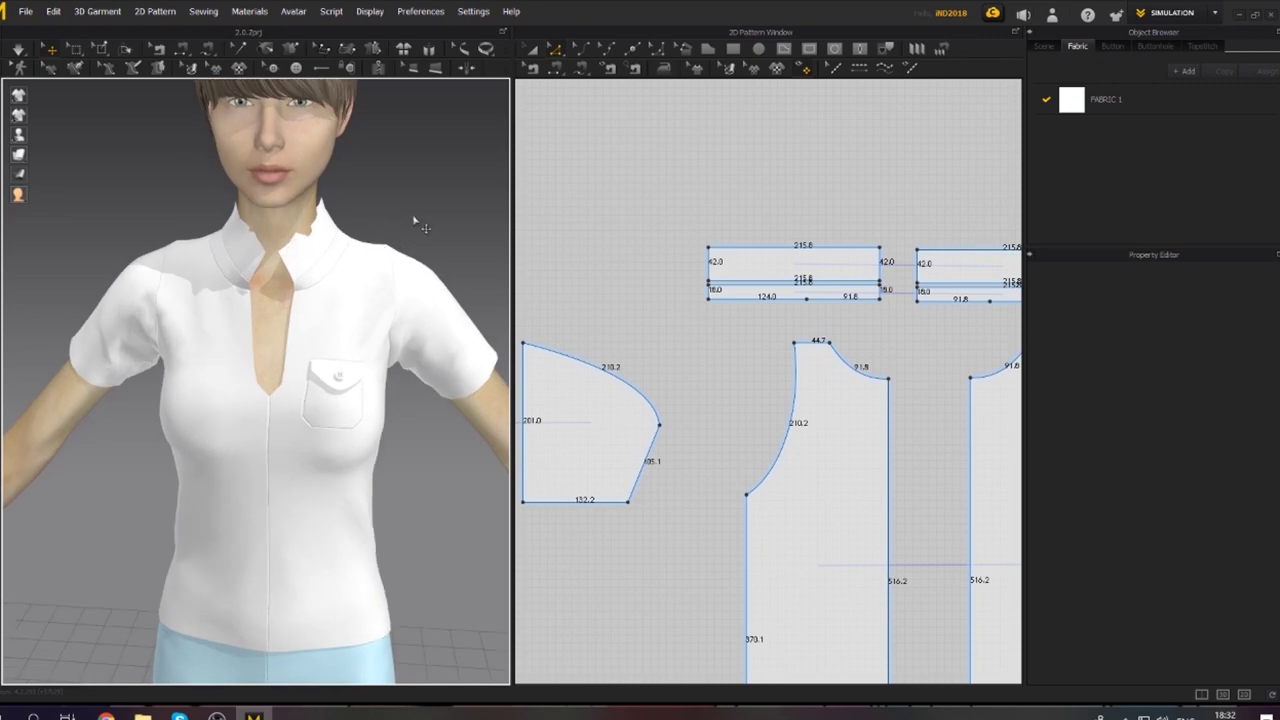